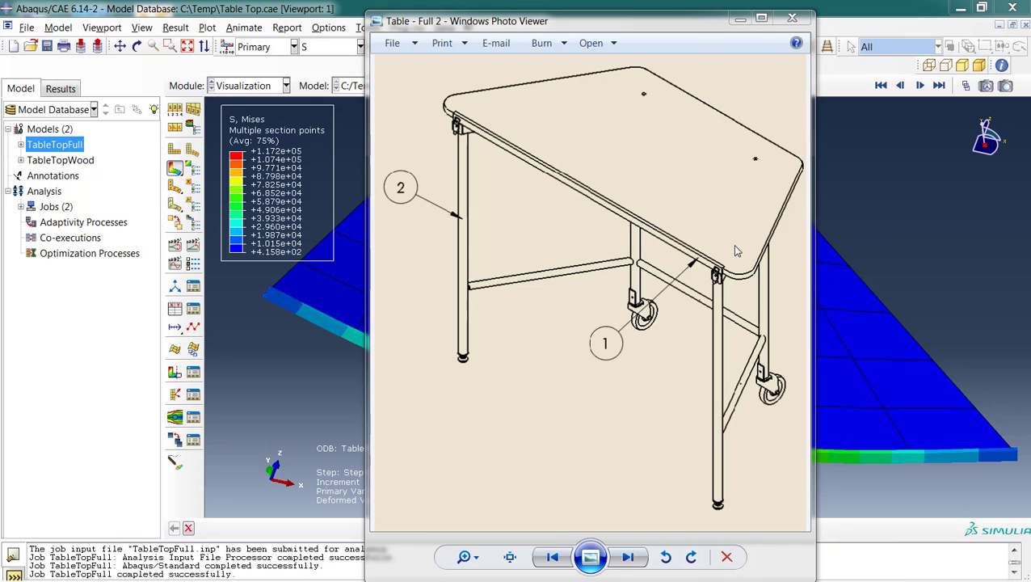
# Step: Close the reference drawing and switch to the Part module
pyautogui.click(792, 17)
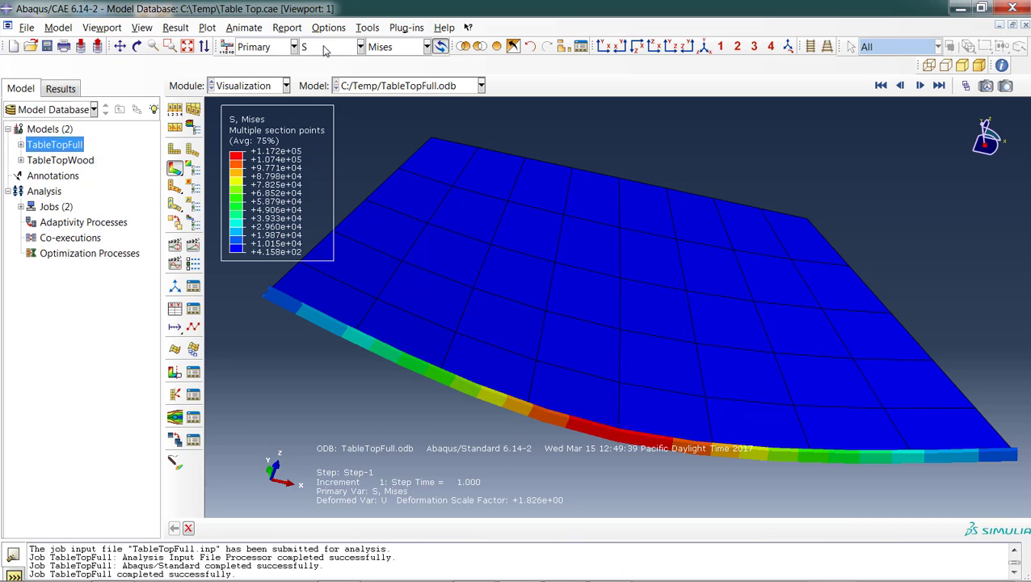
pyautogui.click(241, 90)
pyautogui.click(227, 102)
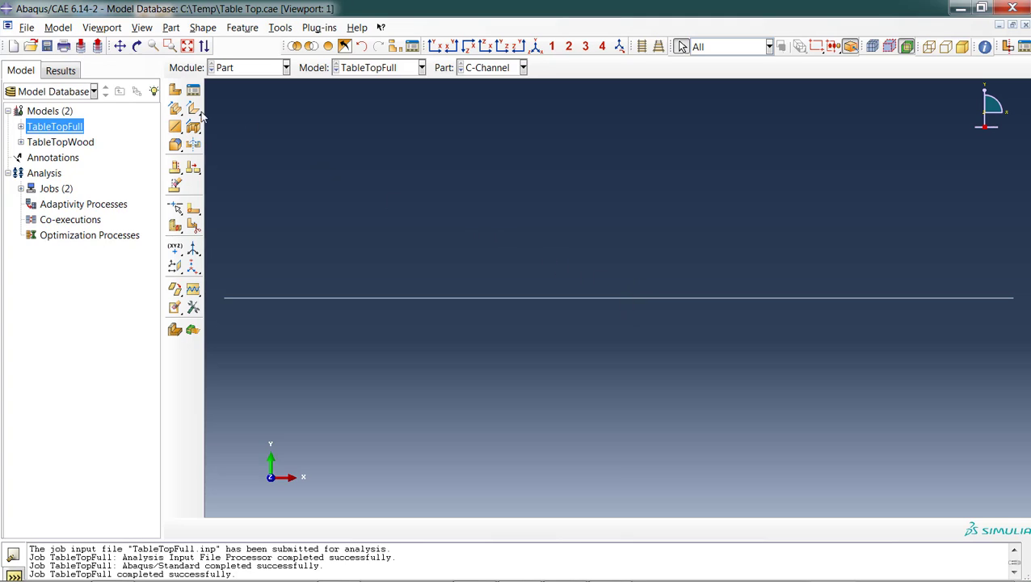
# Step: Copy the TableTopFull model as TableFull and make it the current model
pyautogui.rightClick(64, 130)
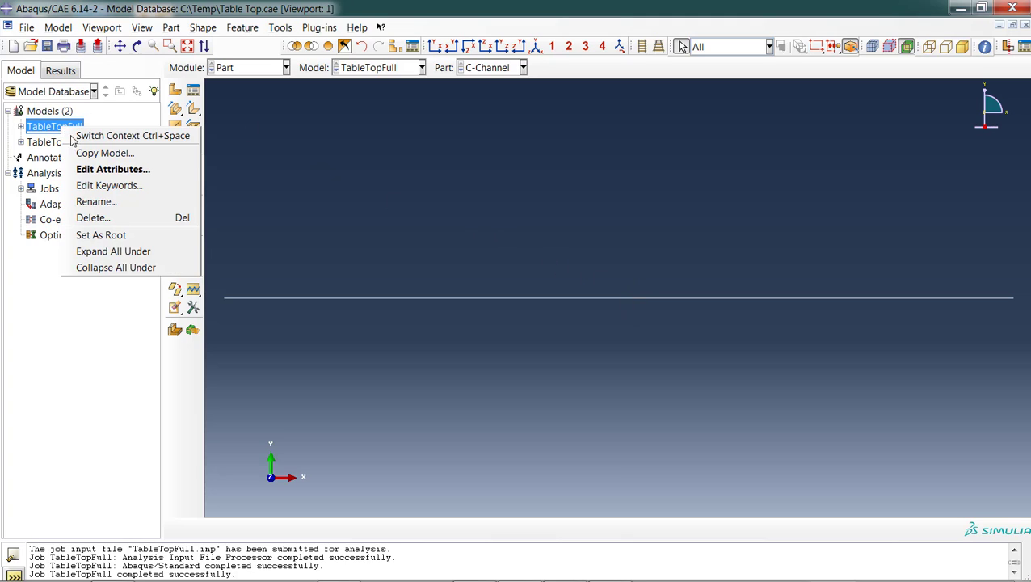
pyautogui.click(121, 153)
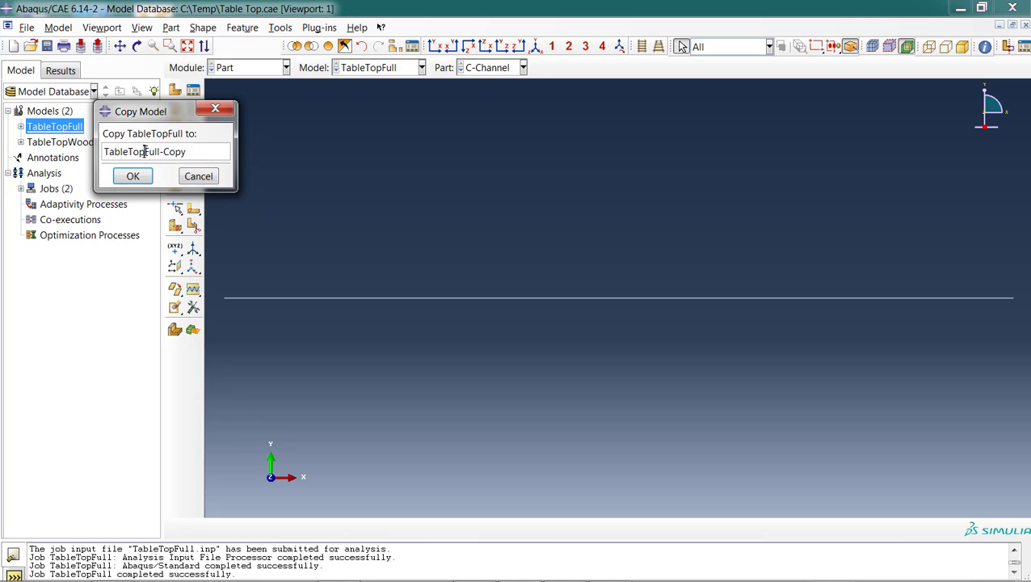
pyautogui.moveTo(145, 152); pyautogui.dragTo(239, 148)
pyautogui.press('BackSpace')
pyautogui.press('BackSpace')
pyautogui.press('BackSpace')
pyautogui.press('BackSpace')
pyautogui.write('Full')
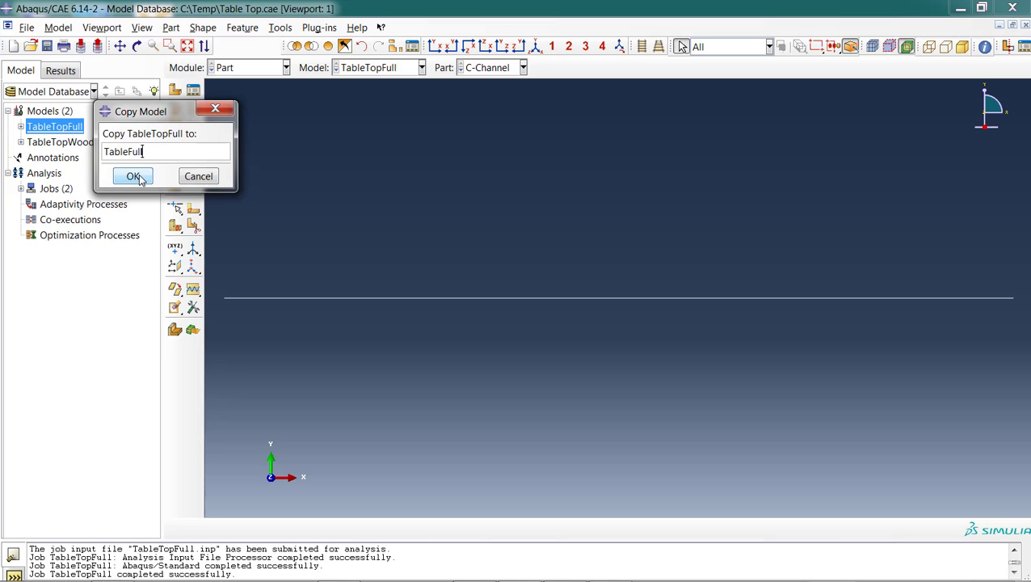
pyautogui.click(133, 177)
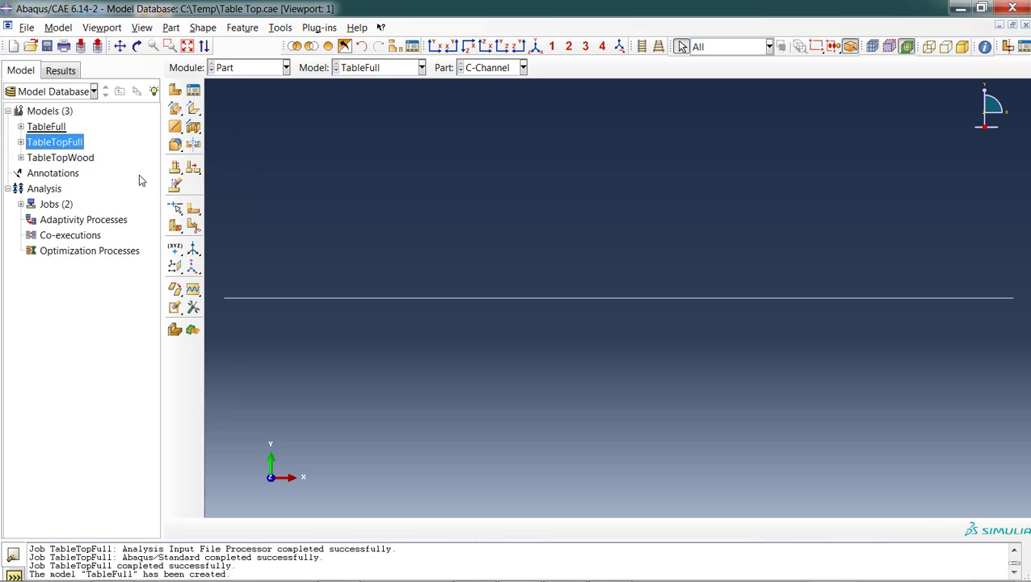
pyautogui.click(57, 129)
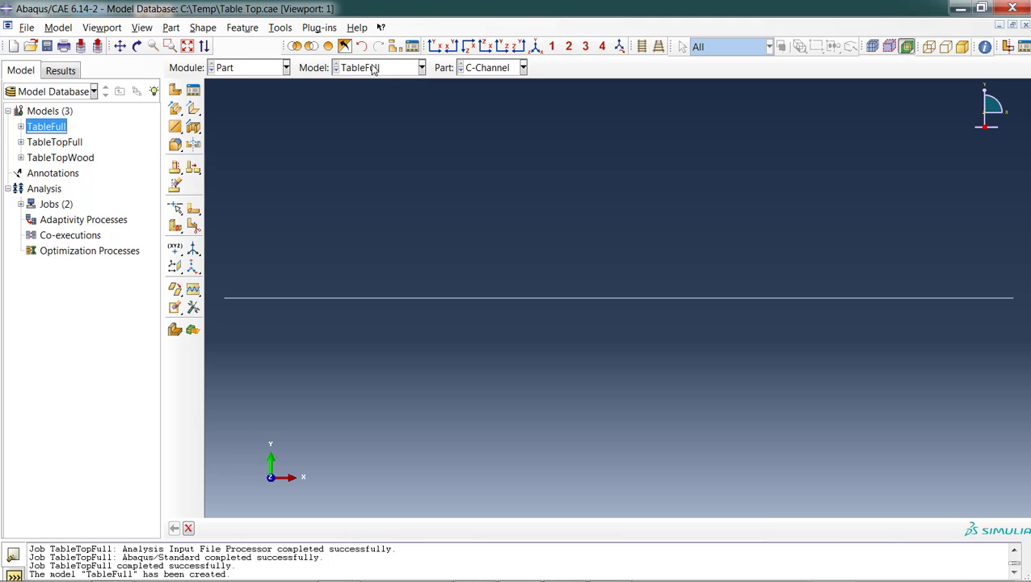
# Step: Create a 3D deformable wire part and sketch two slanted legs joined by a horizontal top
pyautogui.click(176, 92)
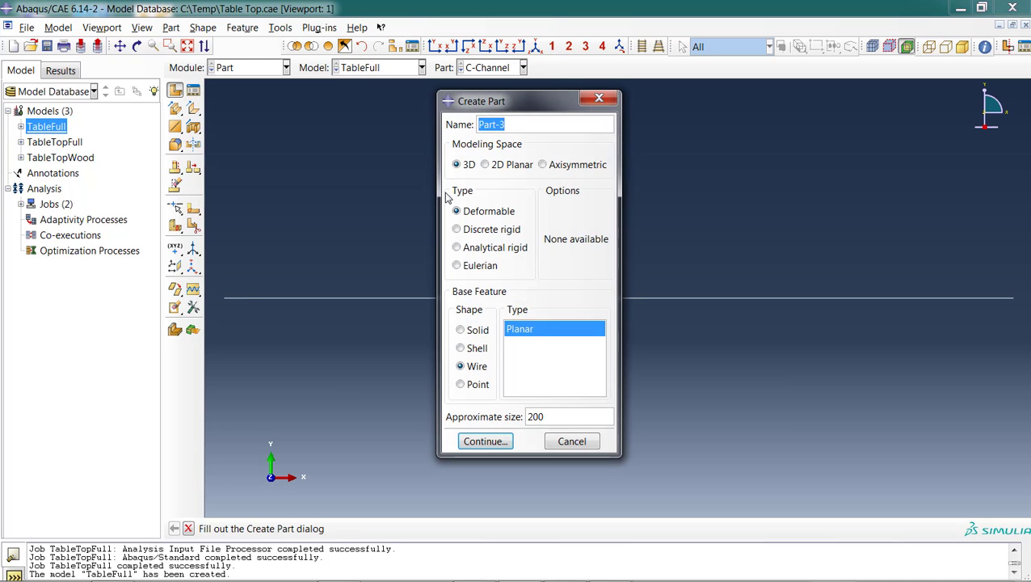
pyautogui.click(487, 442)
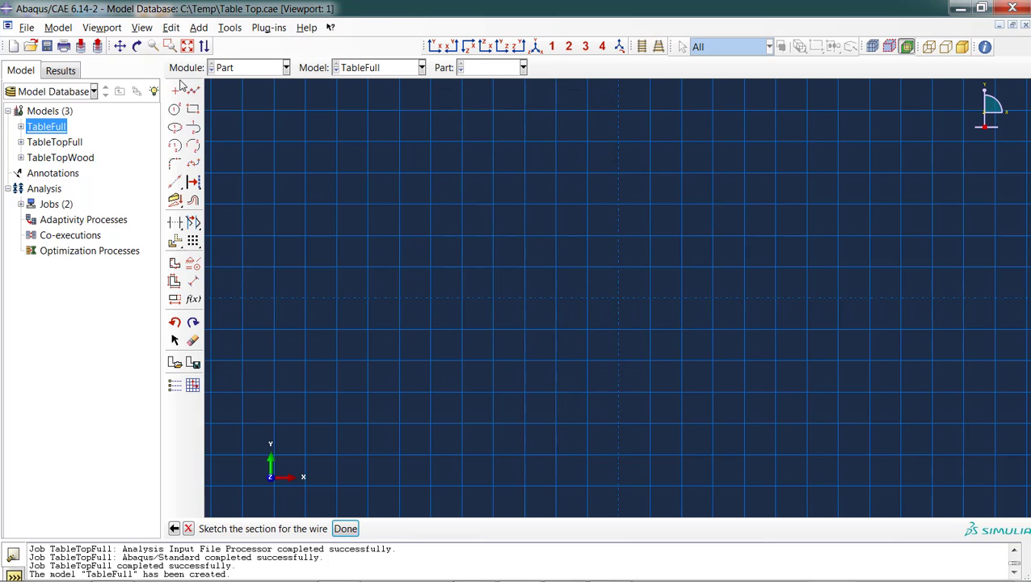
pyautogui.click(193, 90)
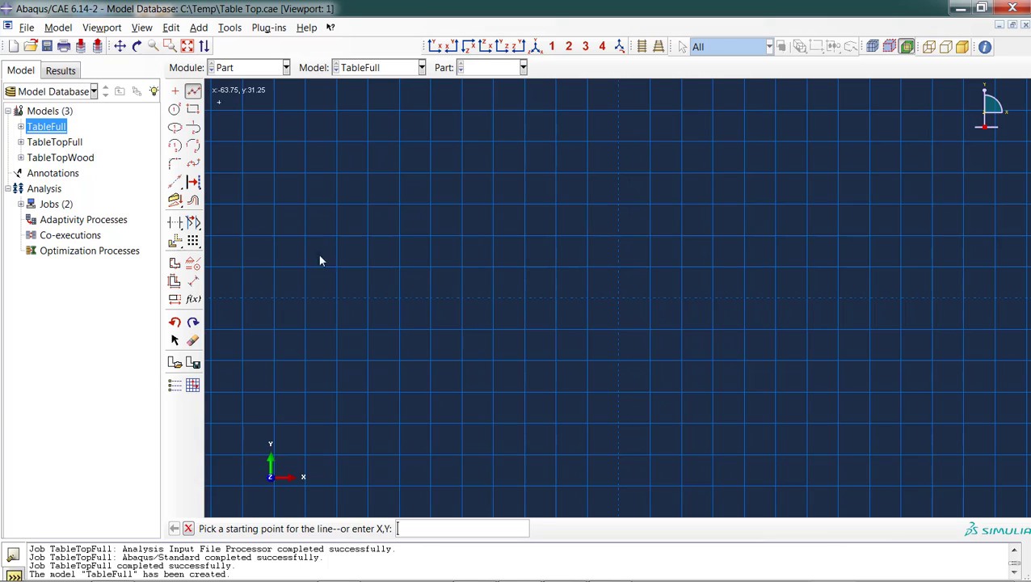
pyautogui.click(369, 327)
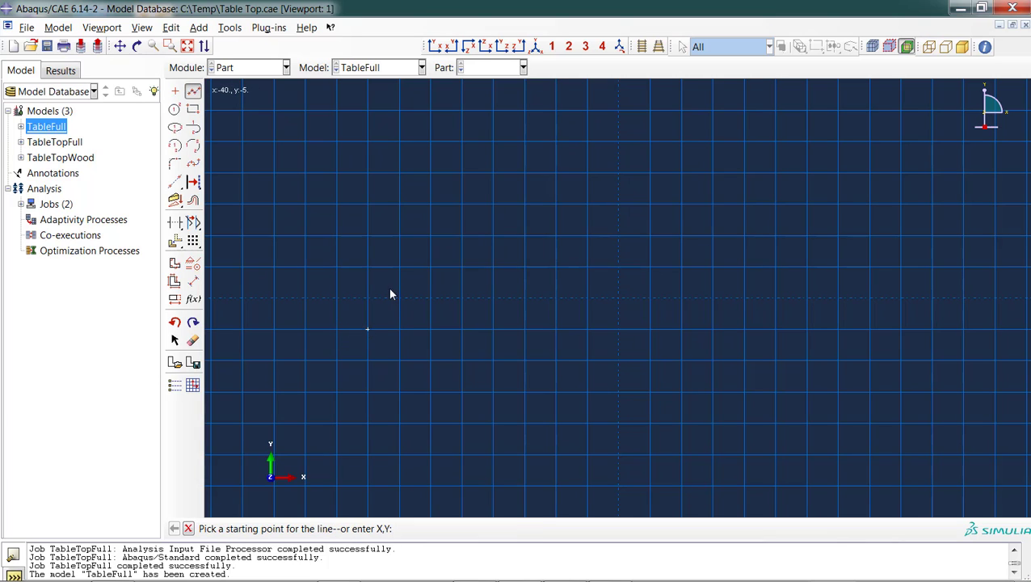
pyautogui.click(461, 205)
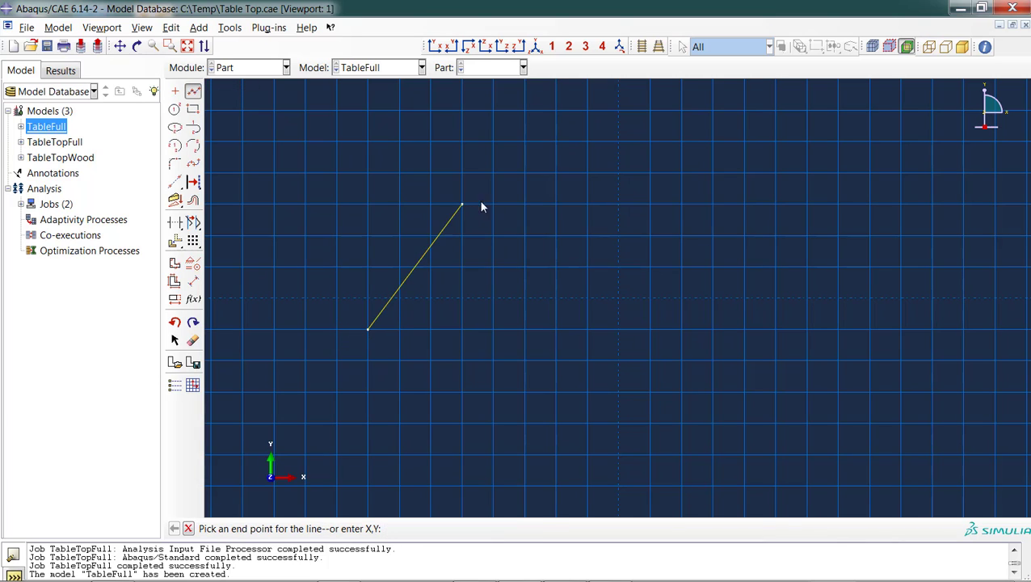
pyautogui.click(650, 207)
pyautogui.click(743, 331)
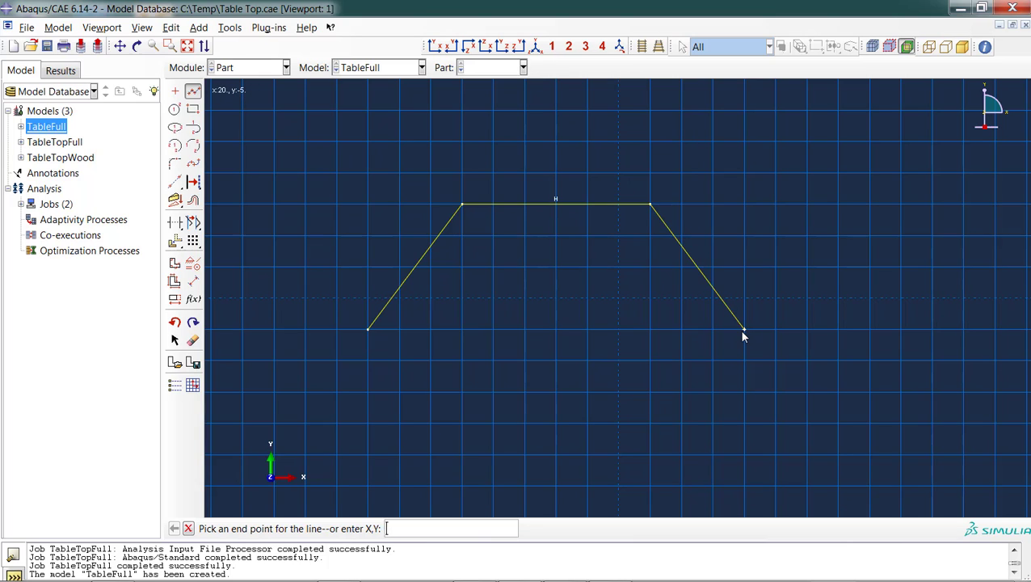
pyautogui.middleClick(546, 411)
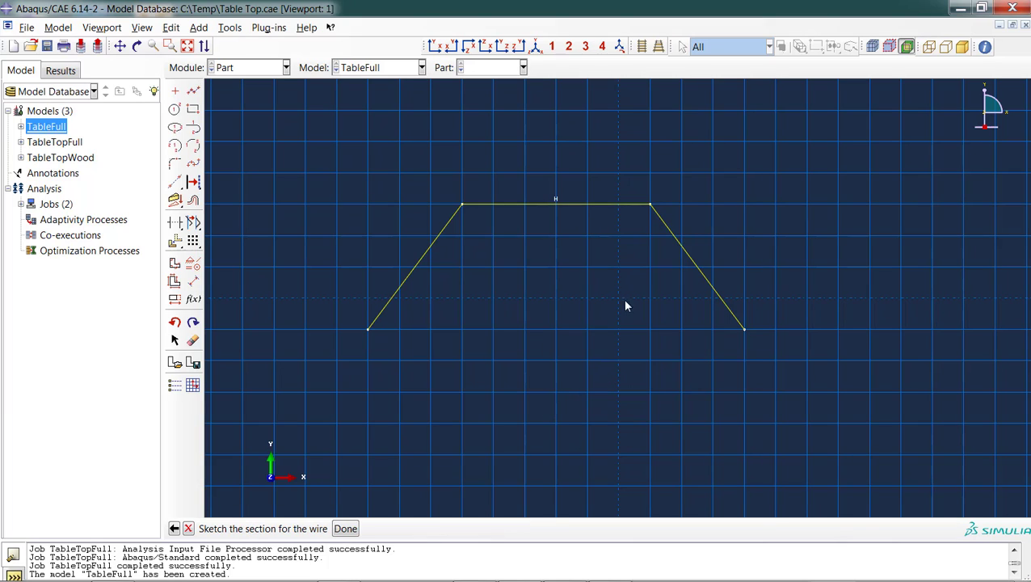
# Step: Dimension the left slanted line and the top line to length 24 each
pyautogui.click(193, 280)
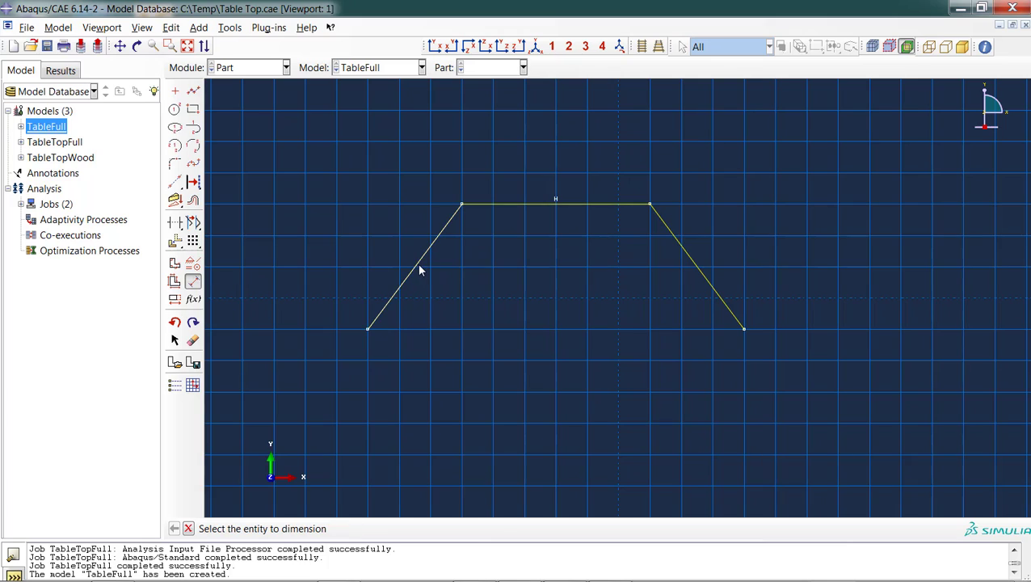
pyautogui.click(417, 270)
pyautogui.click(355, 236)
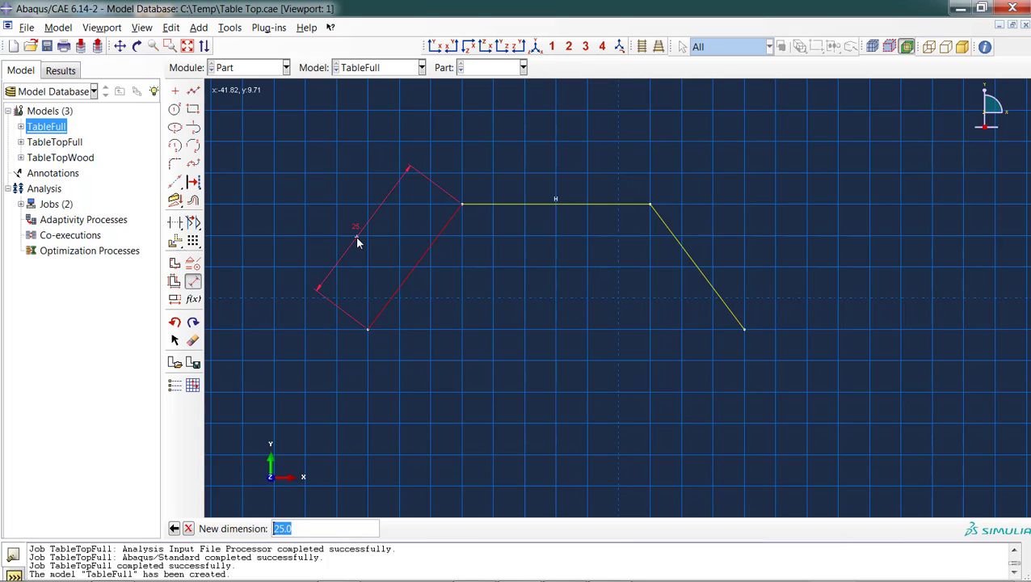
pyautogui.write('24')
pyautogui.press('Return')
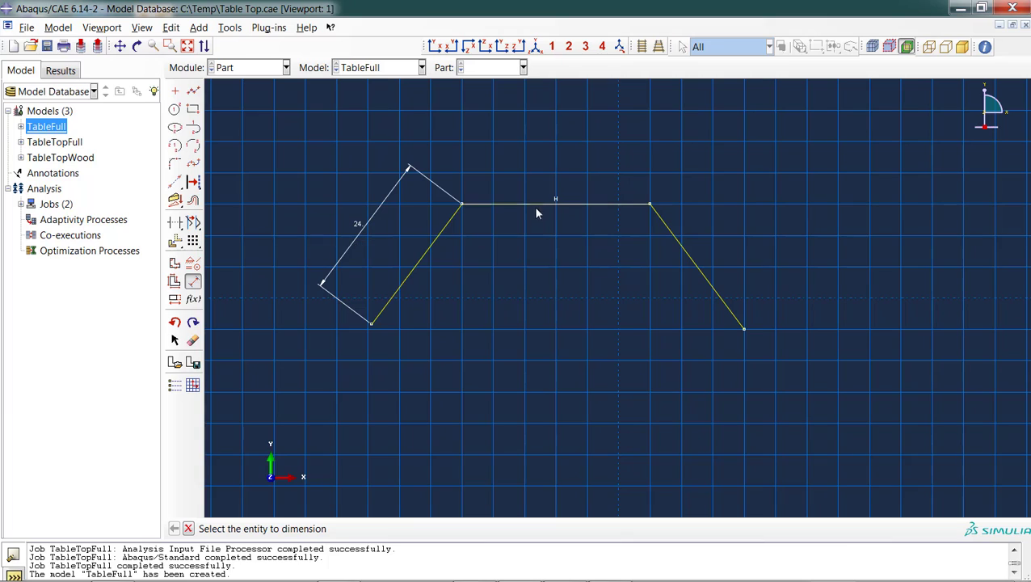
pyautogui.click(550, 205)
pyautogui.click(558, 152)
pyautogui.write('24')
pyautogui.press('Return')
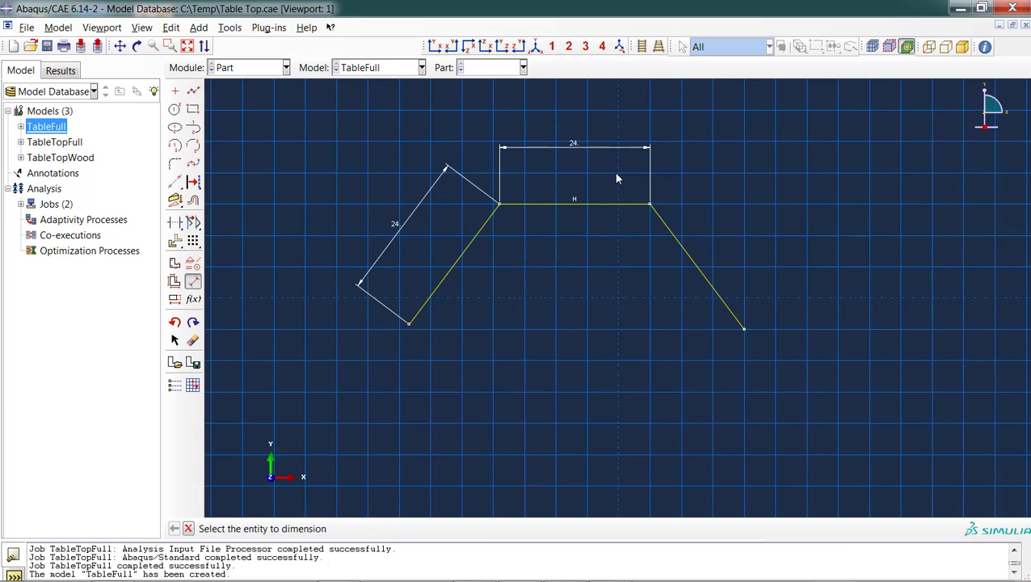
# Step: Constrain the left and right slanted lines to equal length
pyautogui.click(193, 273)
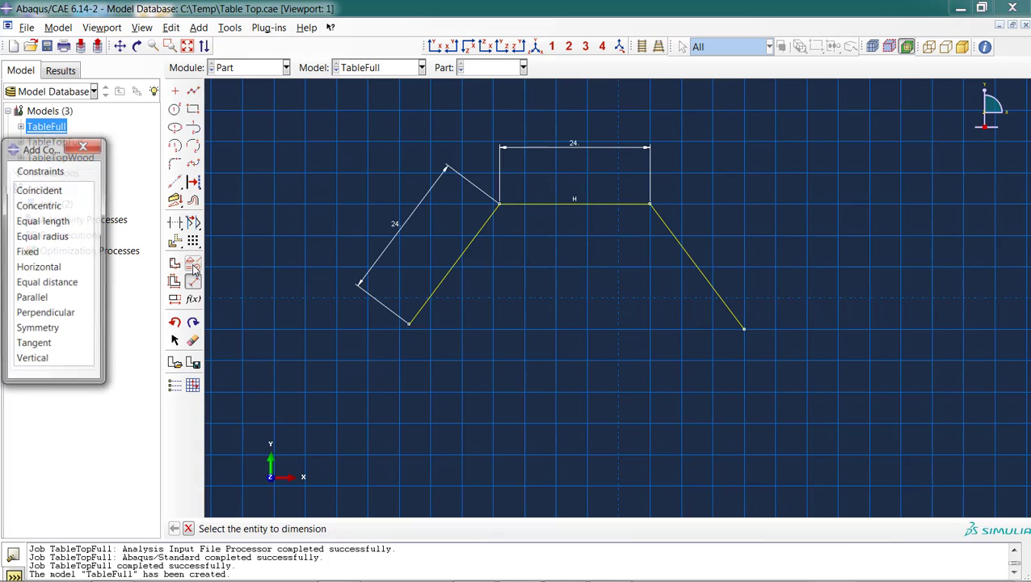
pyautogui.click(50, 220)
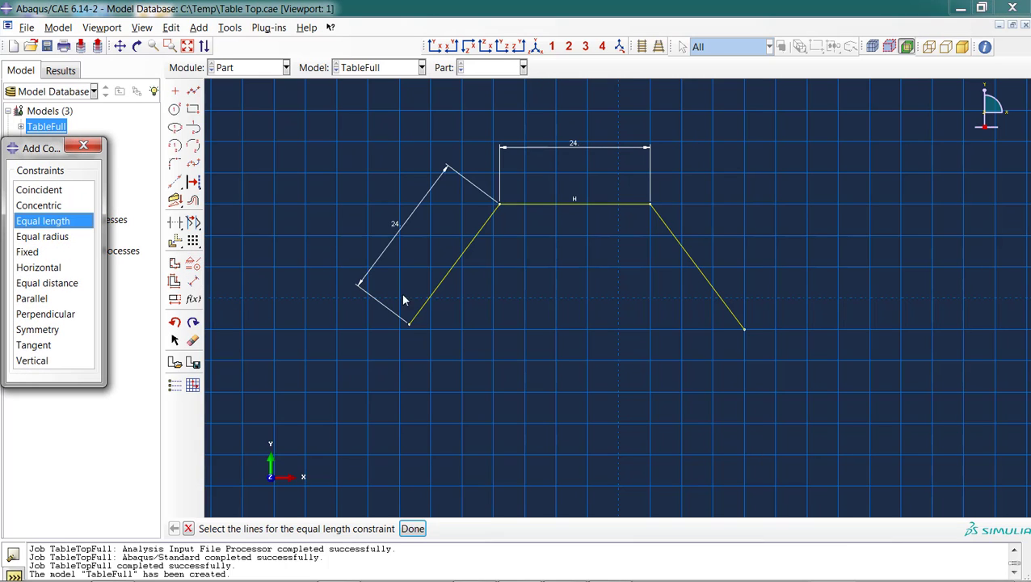
pyautogui.click(450, 276)
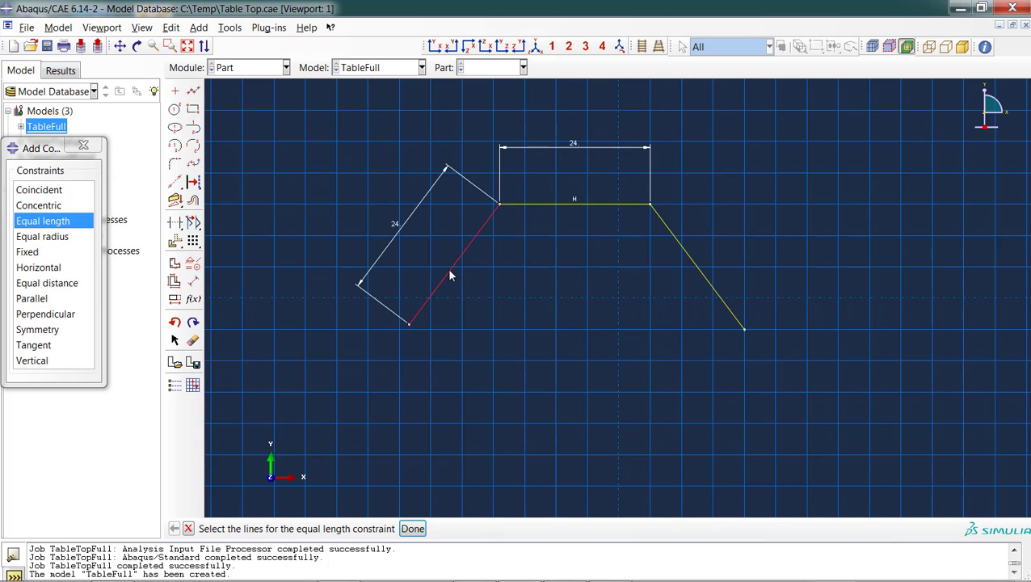
pyautogui.click(717, 293)
pyautogui.click(414, 530)
# Step: Set both angles between the slanted legs and the top line to 120°
pyautogui.click(83, 146)
pyautogui.click(192, 280)
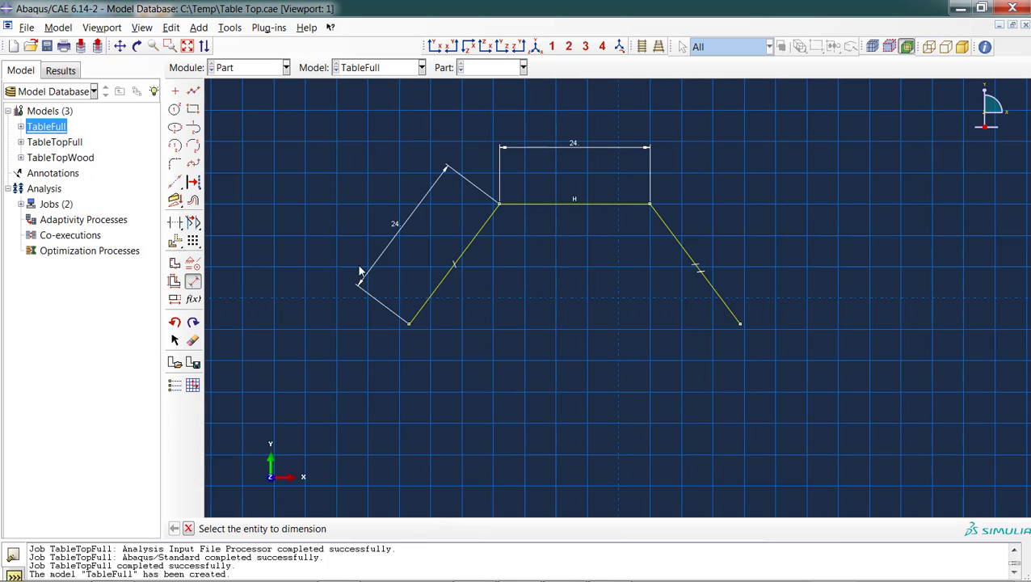
pyautogui.click(481, 238)
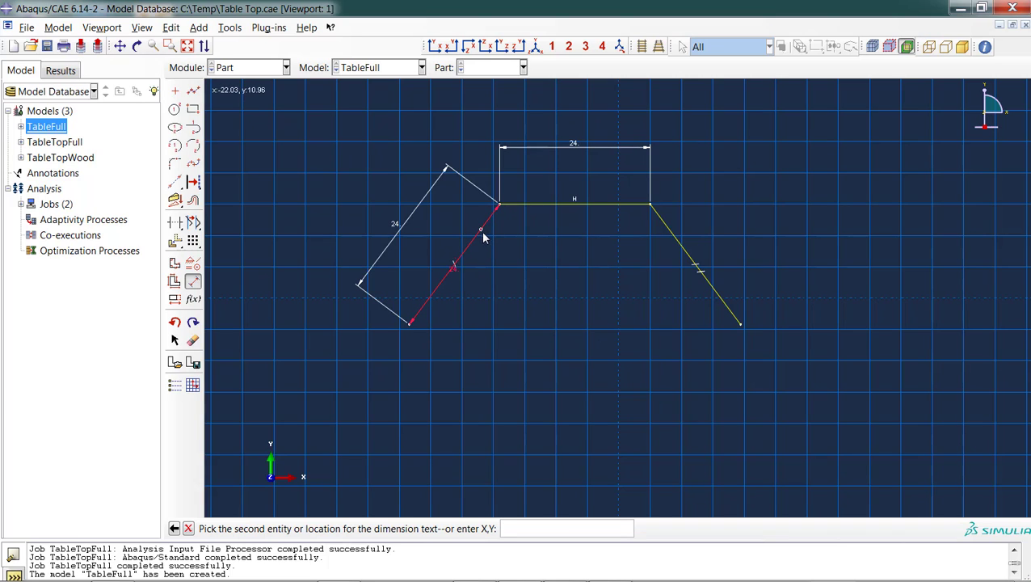
pyautogui.click(533, 208)
pyautogui.click(527, 241)
pyautogui.write('12')
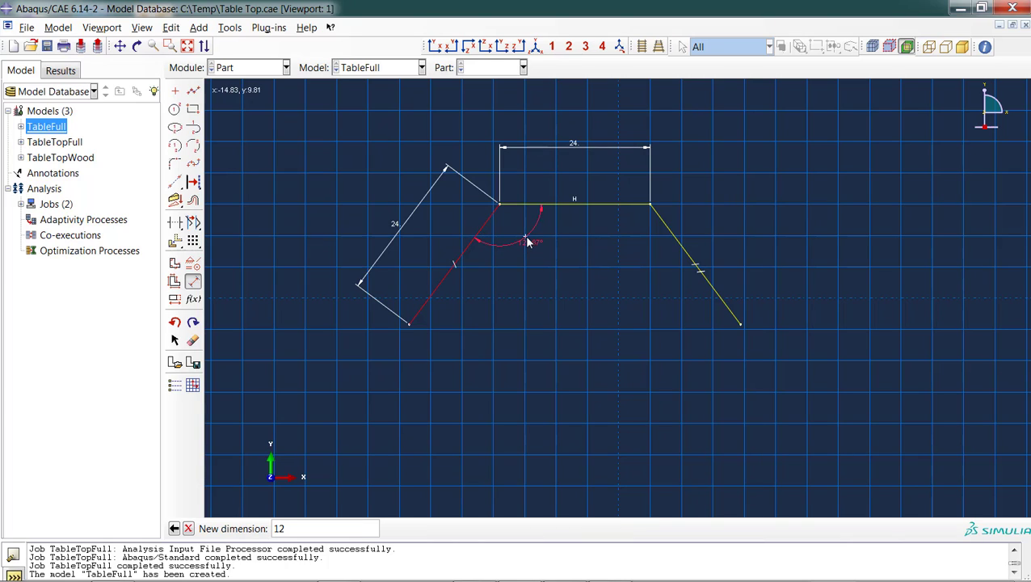
pyautogui.write('0')
pyautogui.press('Return')
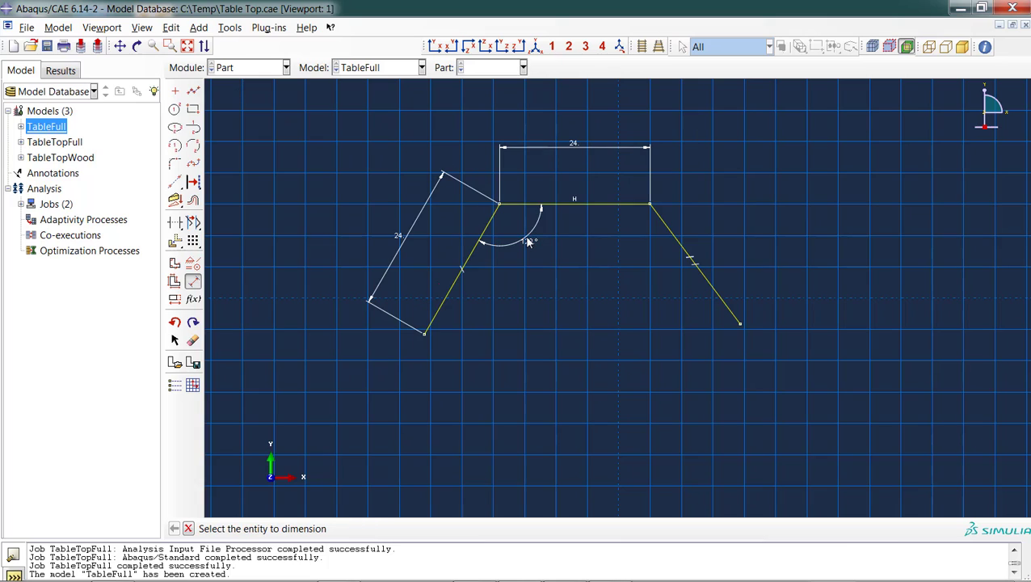
pyautogui.click(607, 202)
pyautogui.click(668, 237)
pyautogui.click(630, 240)
pyautogui.write('120')
pyautogui.press('Return')
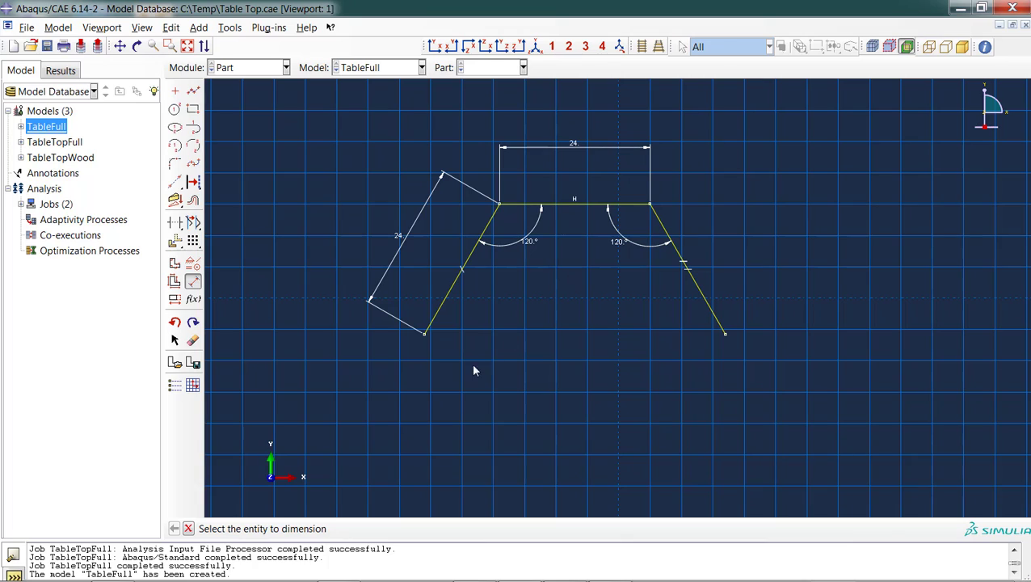
pyautogui.click(188, 529)
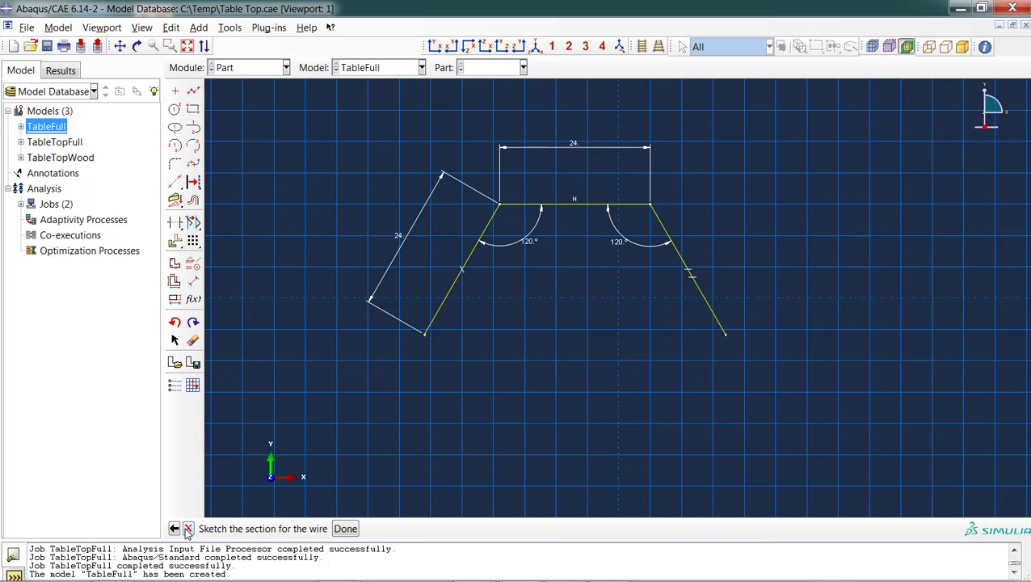
# Step: Finish the wire sketch and rename the resulting Part-3 to Frame
pyautogui.click(346, 530)
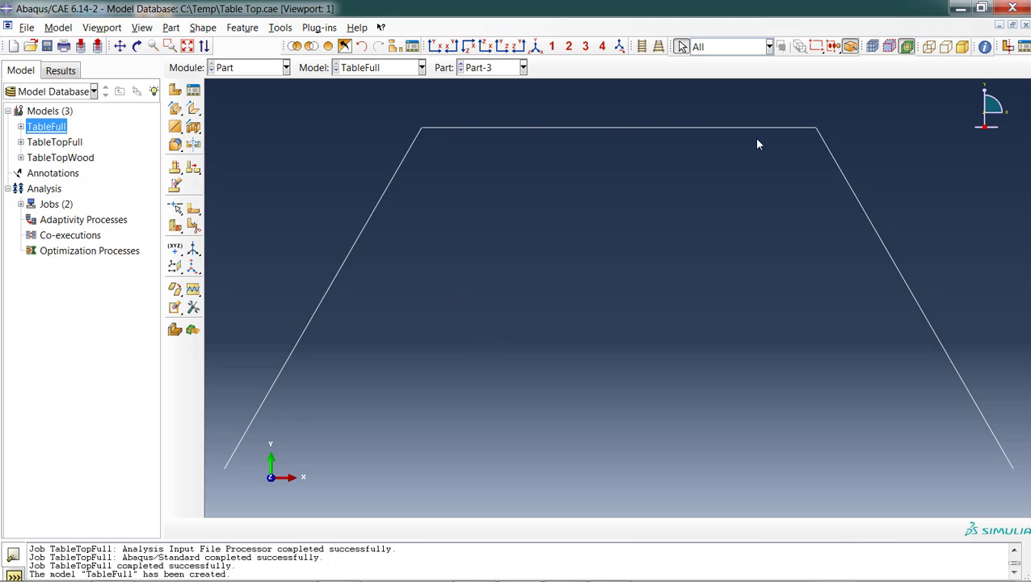
pyautogui.click(21, 126)
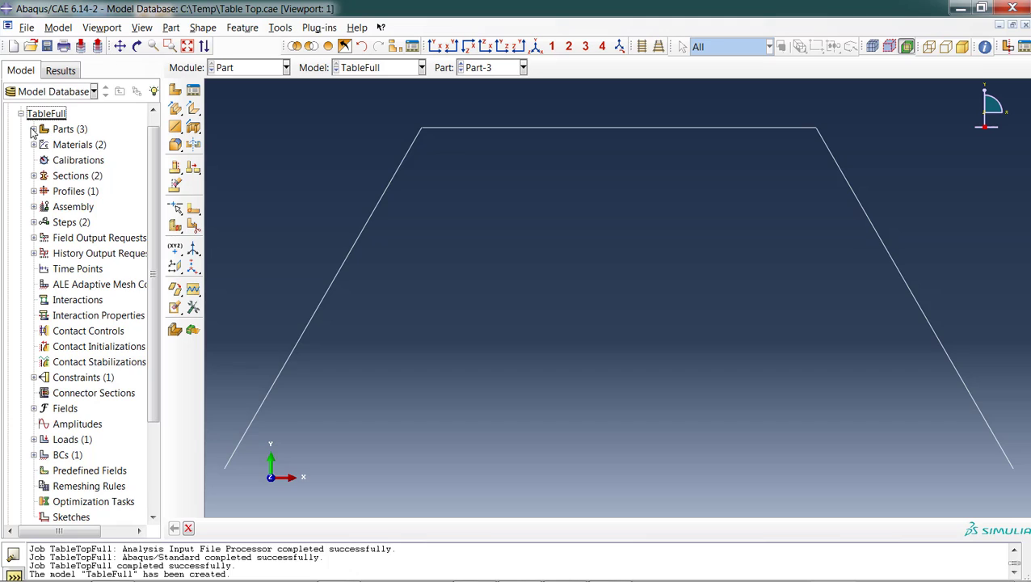
pyautogui.click(33, 130)
pyautogui.rightClick(64, 161)
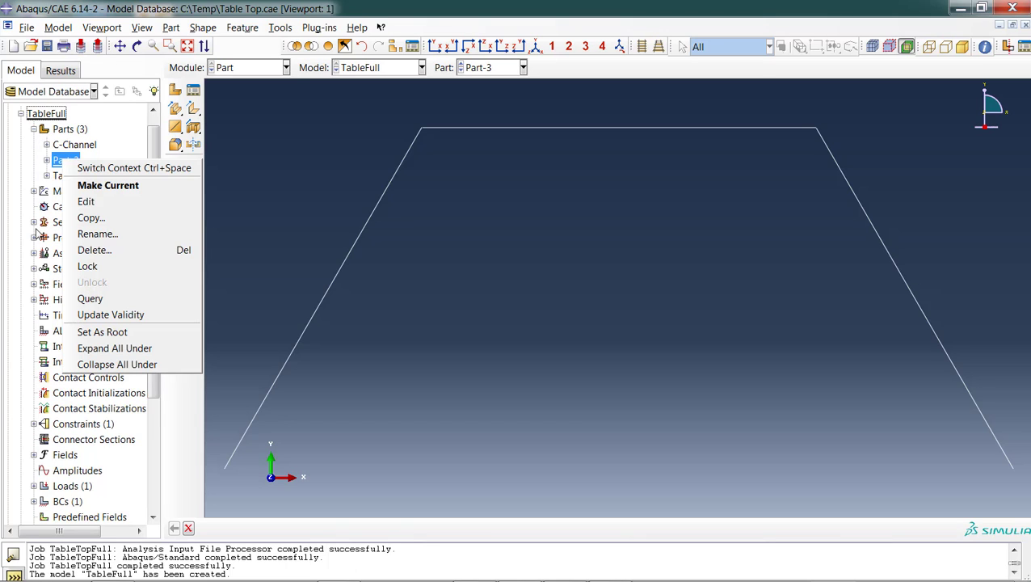
pyautogui.click(110, 239)
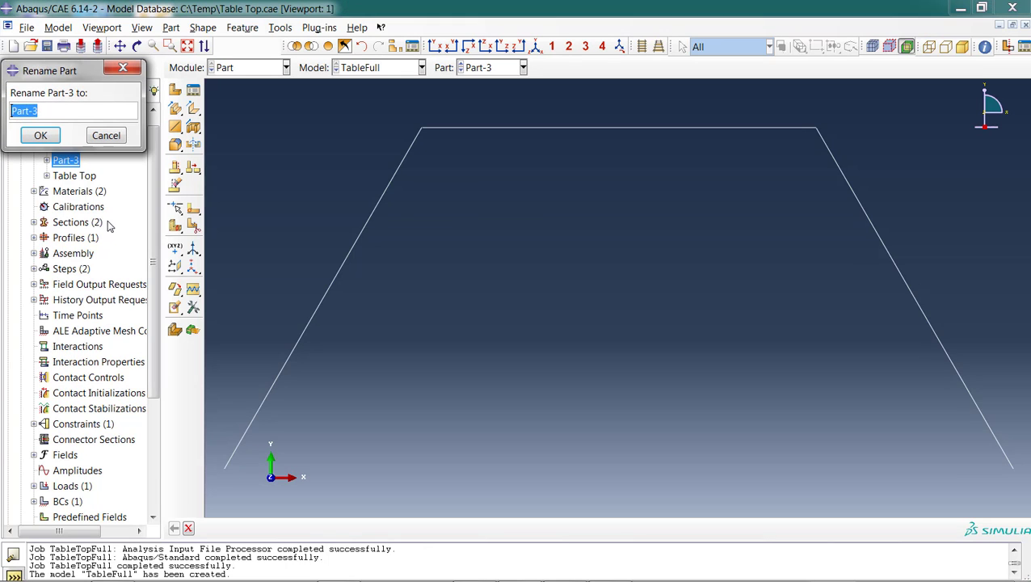
pyautogui.write('Frame')
pyautogui.press('Return')
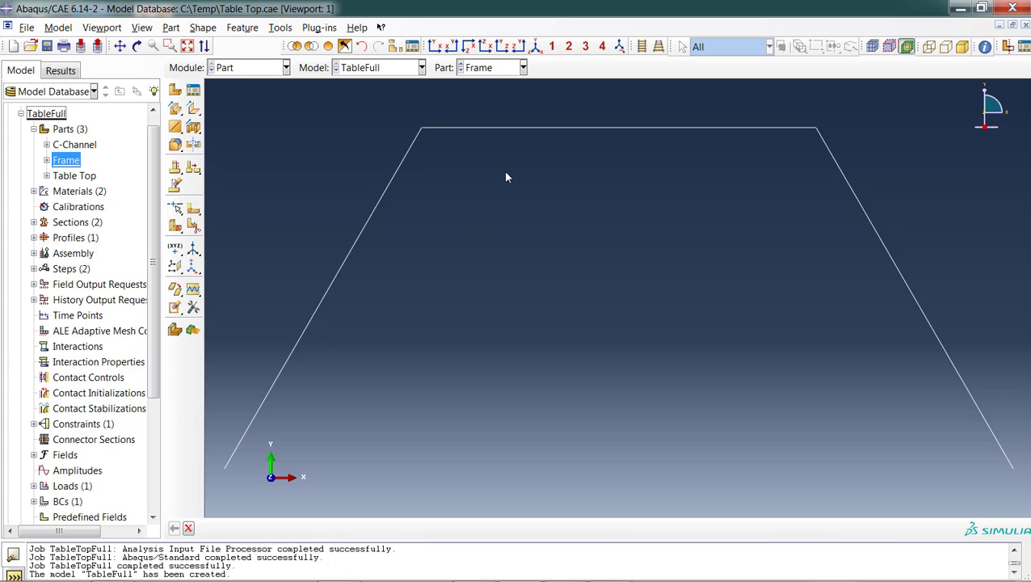
# Step: Tilt the view and start an offset datum point from the frame's lower-left endpoint
pyautogui.click(137, 46)
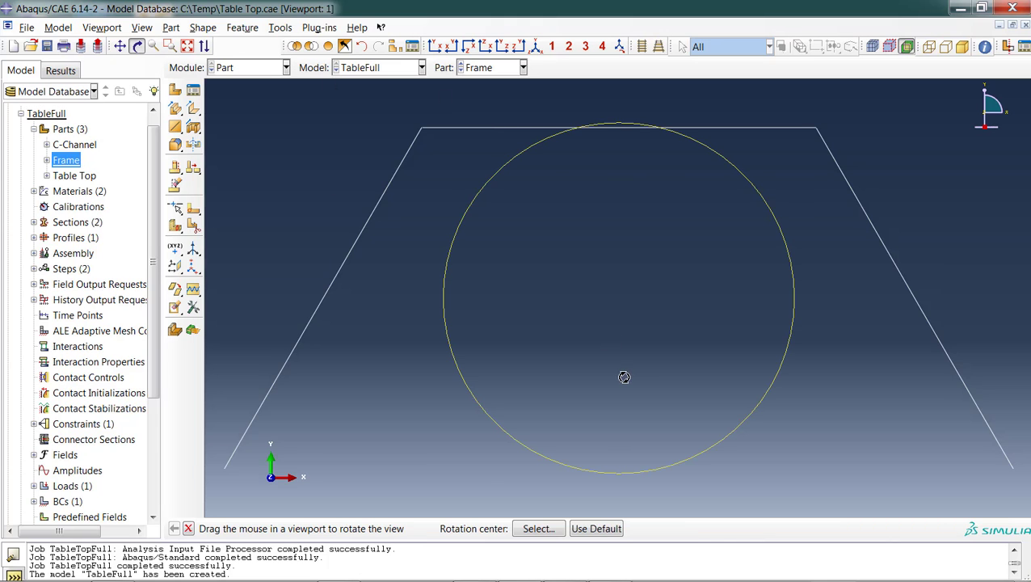
pyautogui.moveTo(624, 377); pyautogui.dragTo(563, 281)
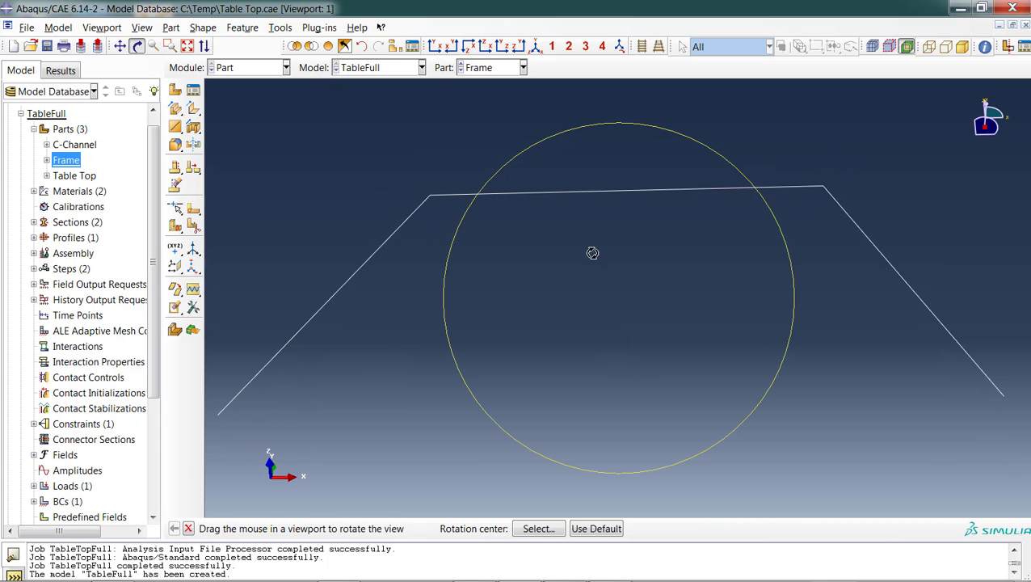
pyautogui.press('Escape')
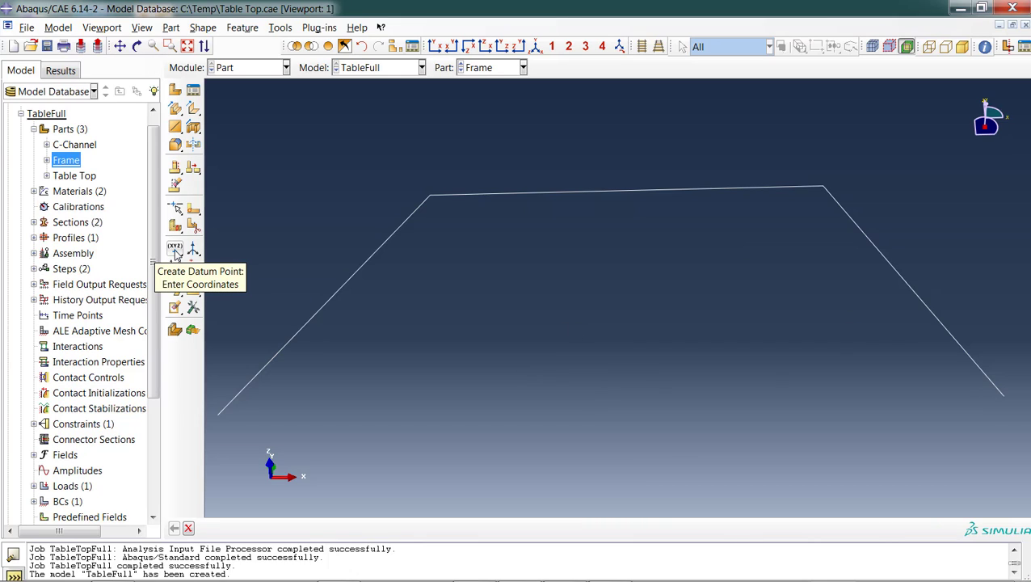
pyautogui.moveTo(175, 253); pyautogui.dragTo(218, 256)
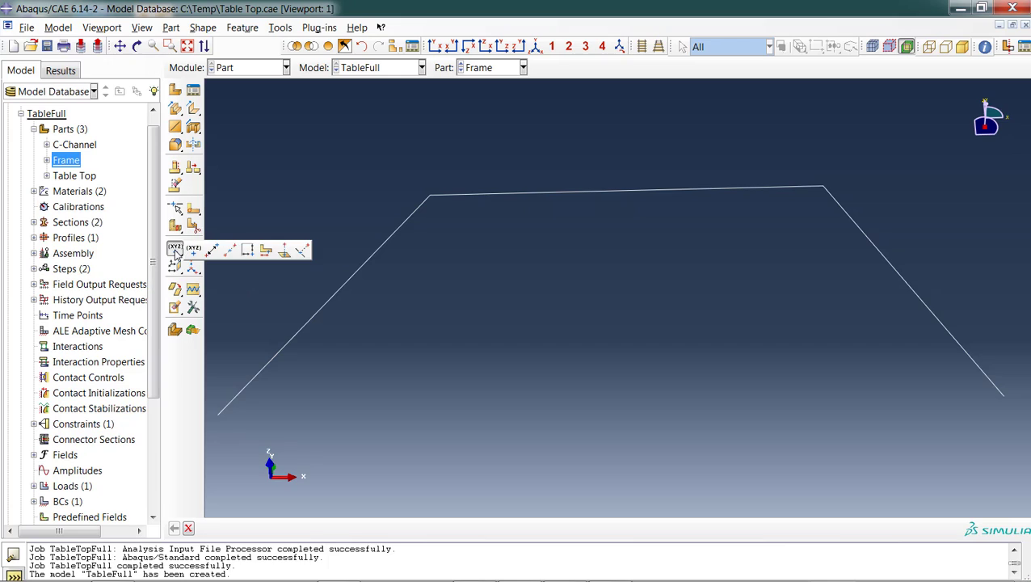
pyautogui.click(219, 253)
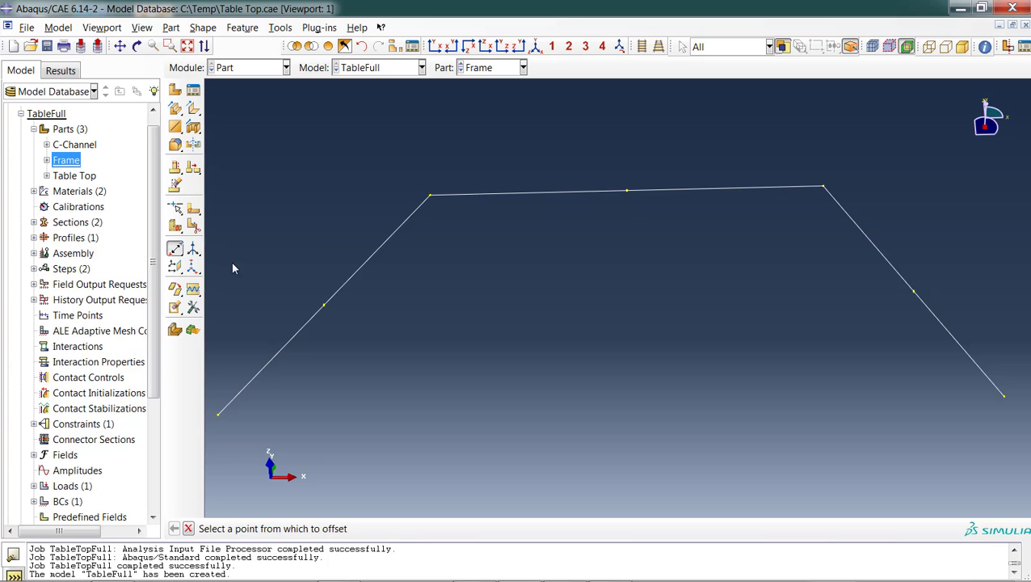
pyautogui.click(216, 415)
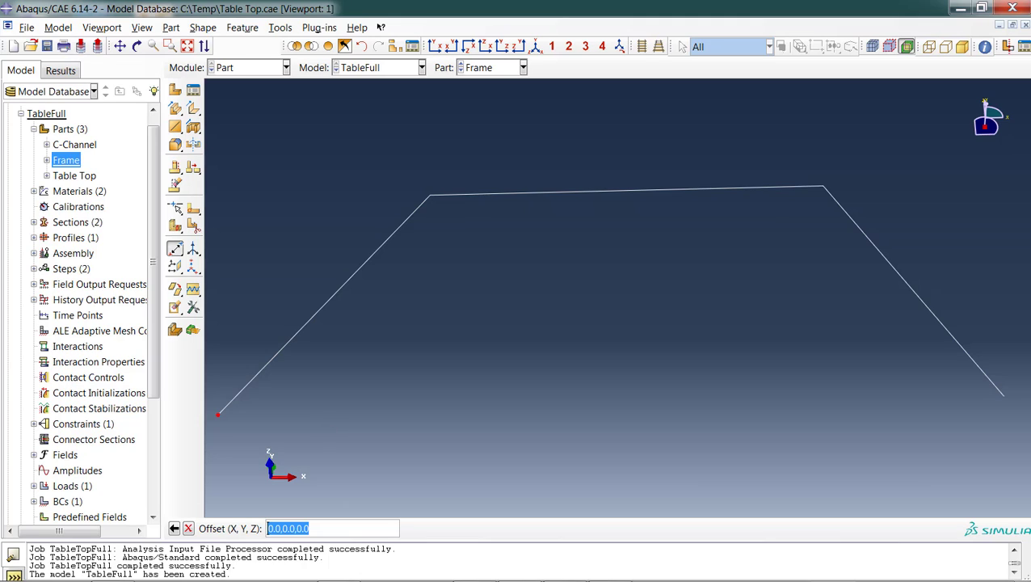
# Step: Check the table drawing, confirm the offset to create the datum point, and fit the view
pyautogui.click(565, 565)
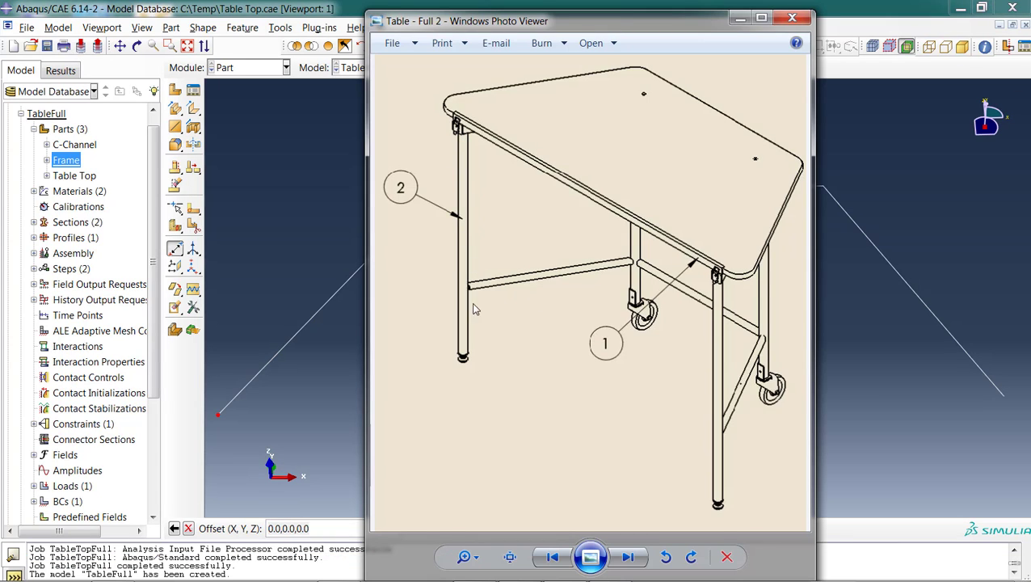
pyautogui.click(792, 18)
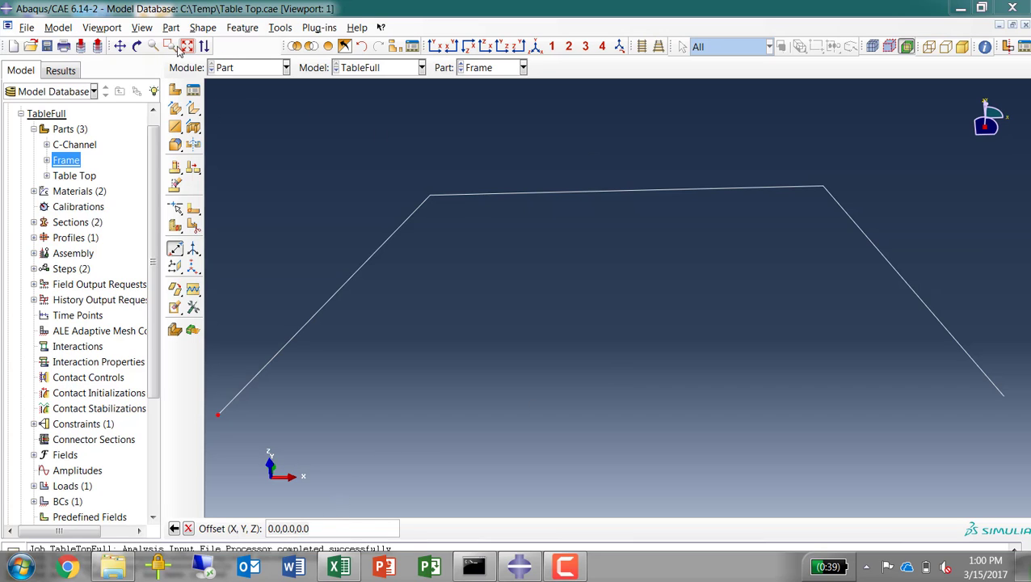
pyautogui.click(136, 46)
pyautogui.moveTo(525, 350)
pyautogui.mouseDown()
pyautogui.moveTo(597, 349)
pyautogui.moveTo(559, 338)
pyautogui.moveTo(627, 324)
pyautogui.mouseUp()
pyautogui.press('Escape')
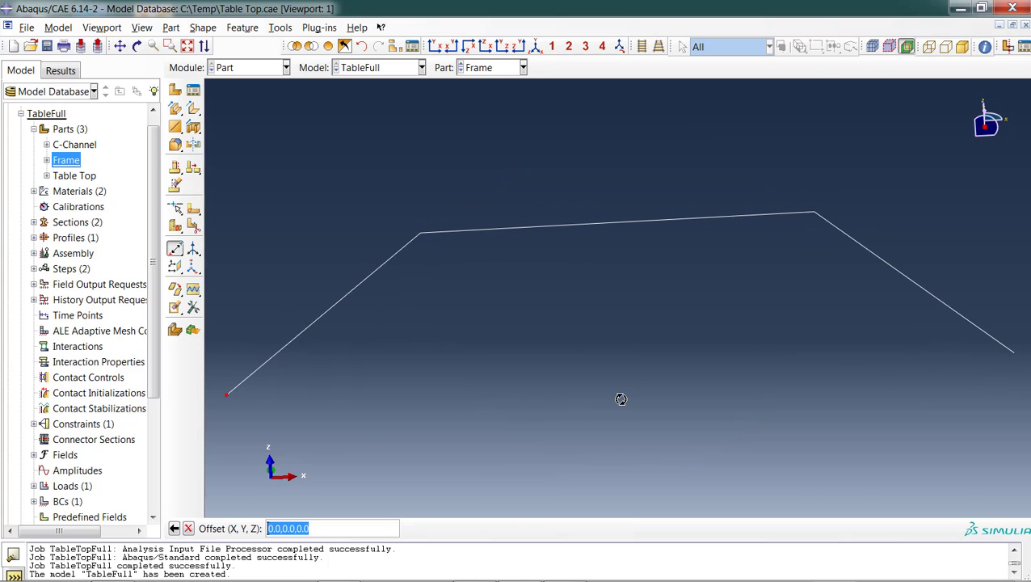
pyautogui.click(298, 529)
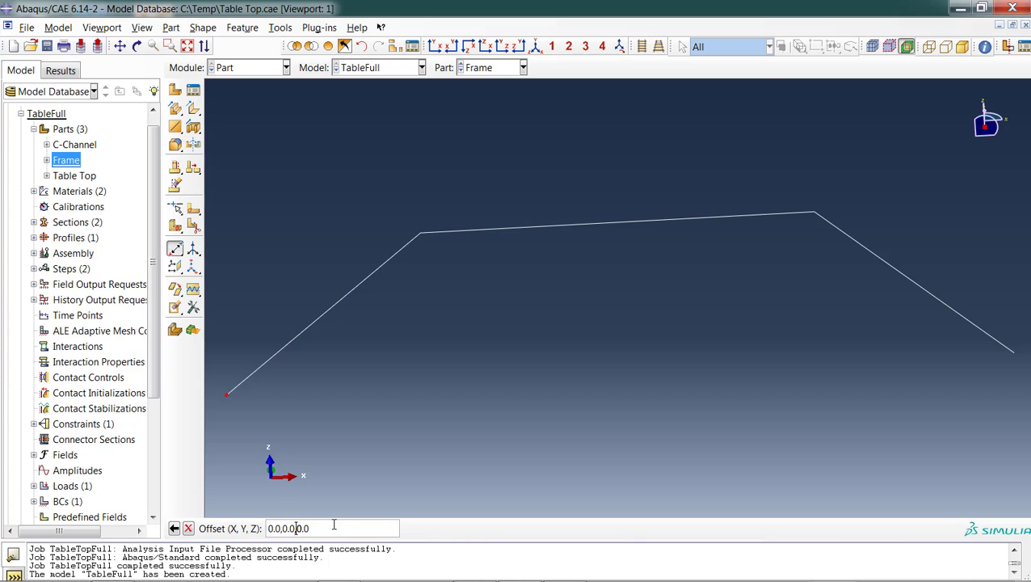
pyautogui.write('-')
pyautogui.press('Return')
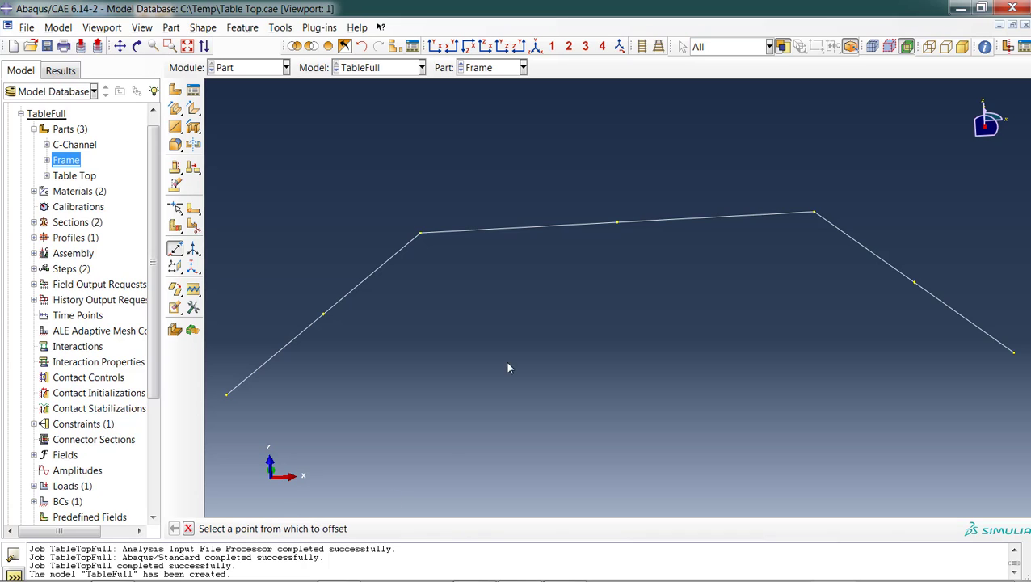
pyautogui.click(187, 46)
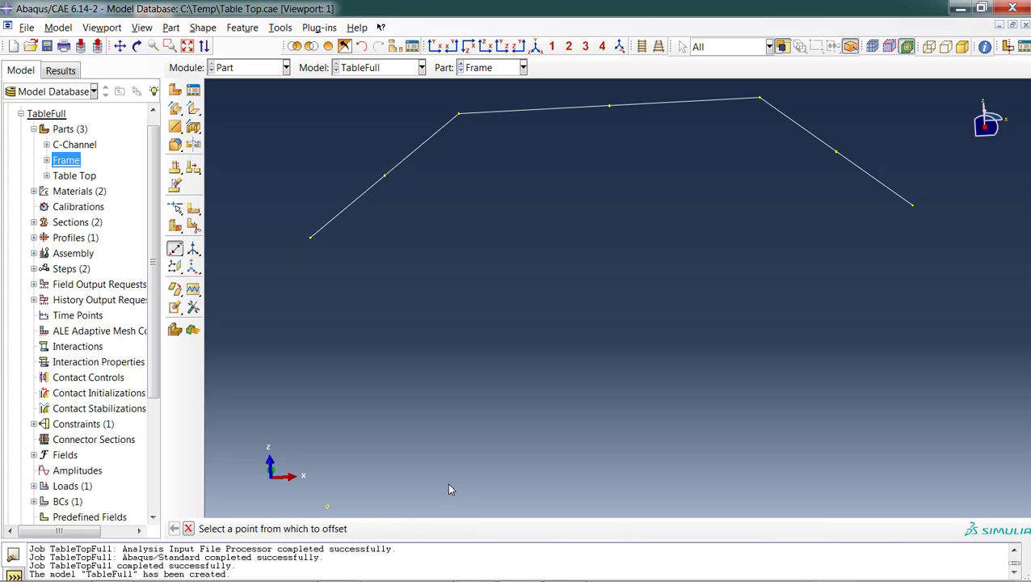
pyautogui.scroll(-2, 450, 489)
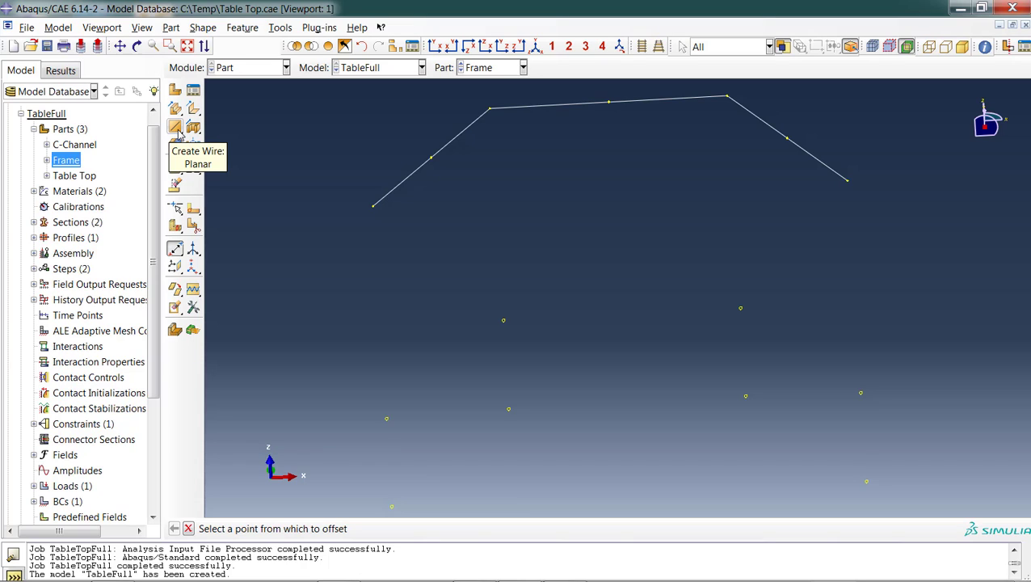
# Step: Start a point-to-point wire feature set to Merge and Disjoint wires
pyautogui.click(179, 135)
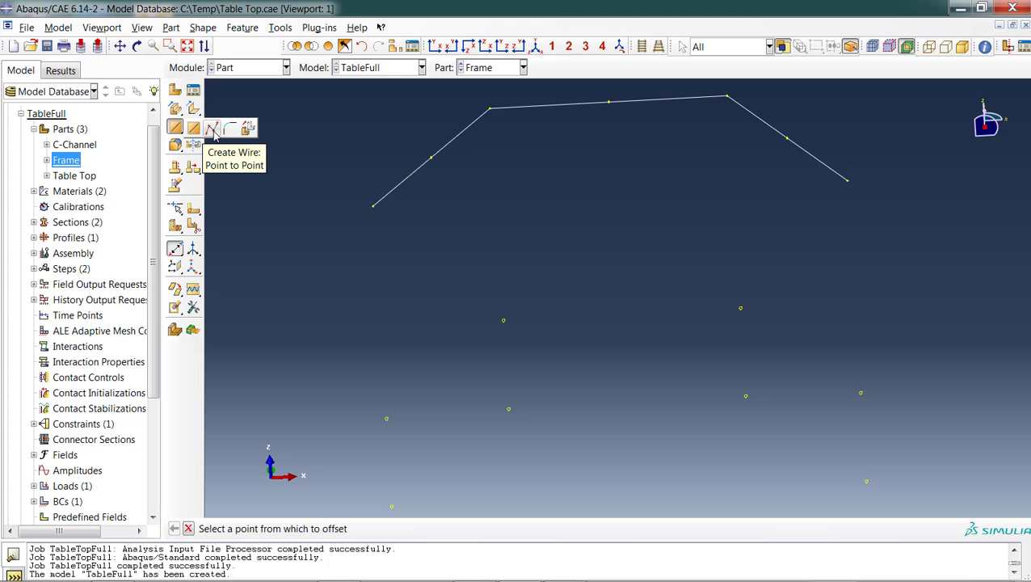
pyautogui.click(211, 129)
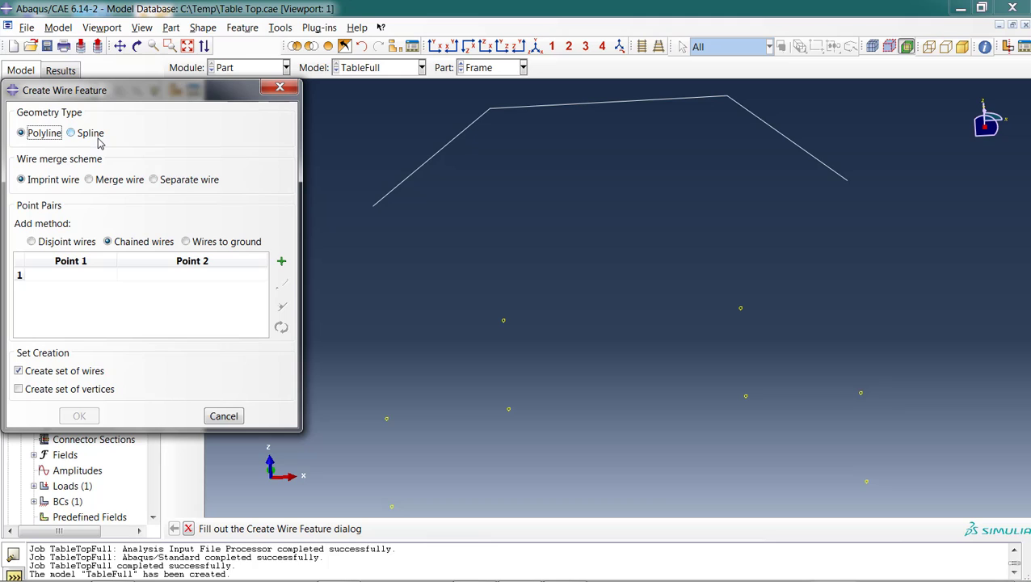
pyautogui.click(91, 181)
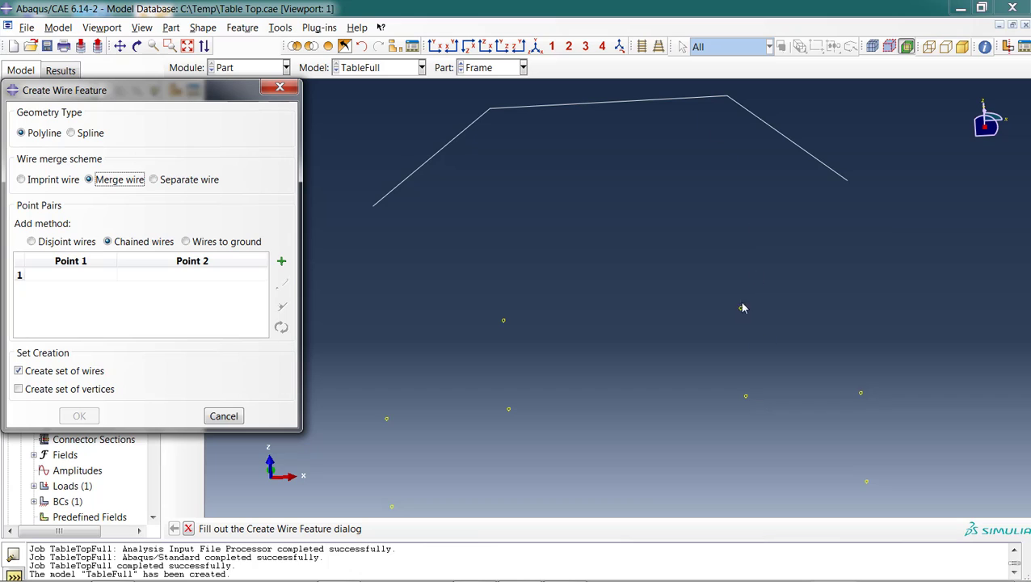
pyautogui.click(51, 243)
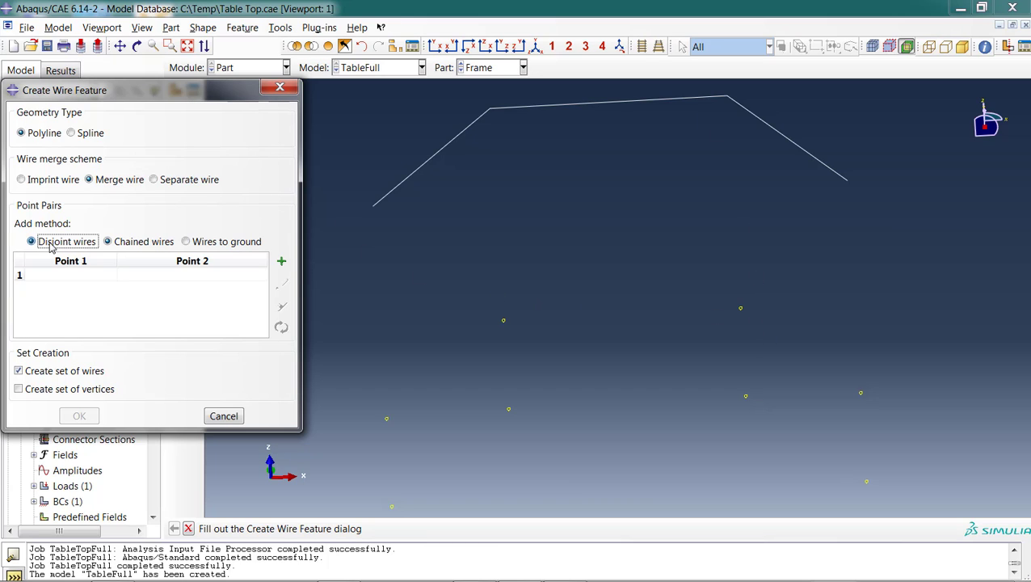
pyautogui.click(283, 262)
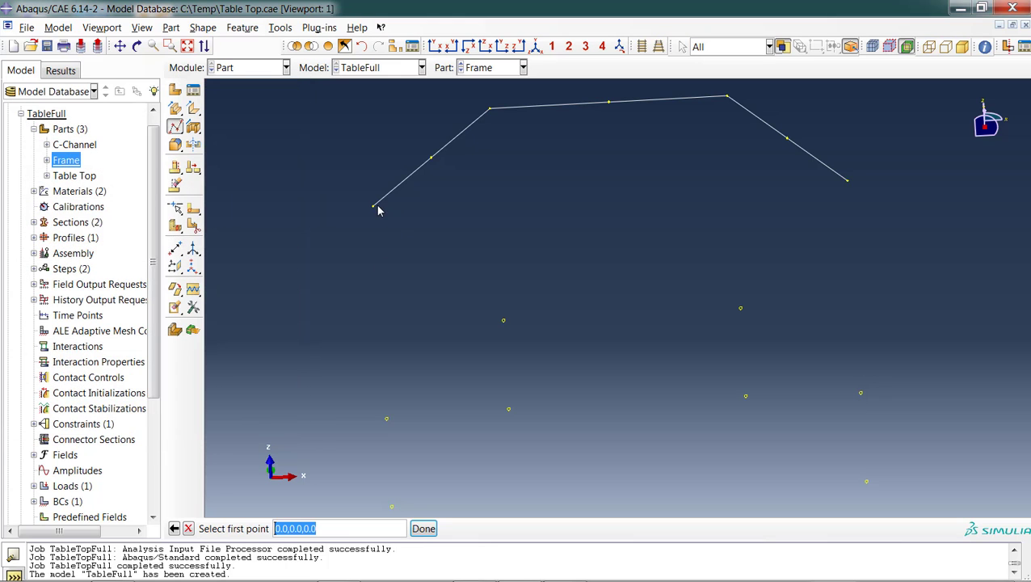
# Step: Add point-pair wires from the frame ends to the datum points, forming legs and cross-bars
pyautogui.click(374, 209)
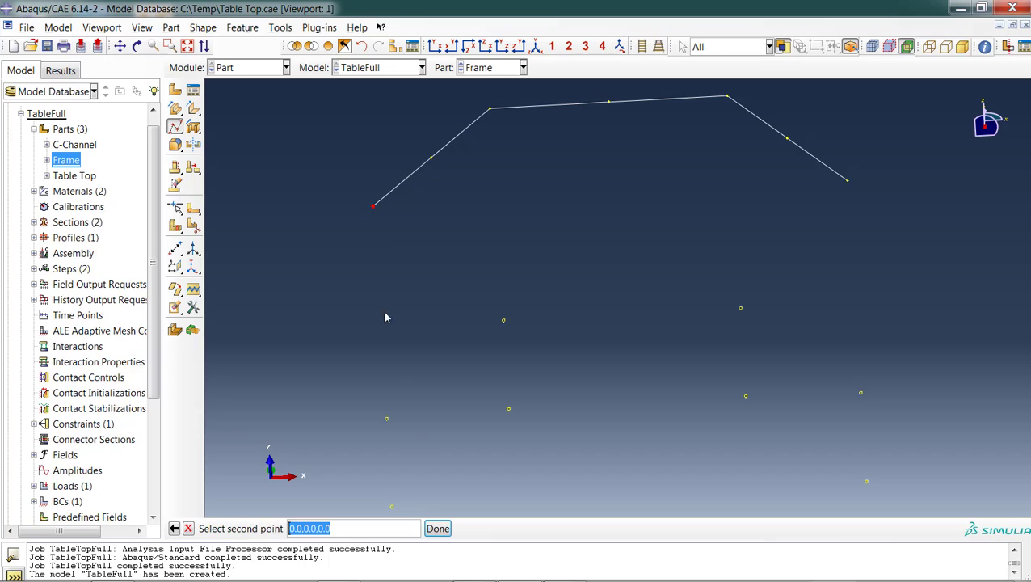
pyautogui.click(386, 419)
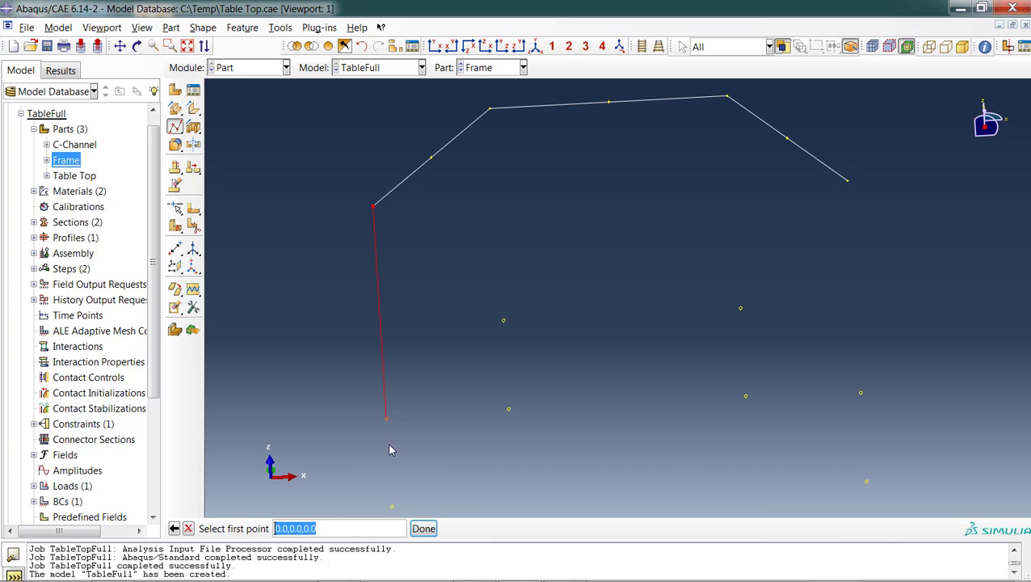
pyautogui.click(392, 509)
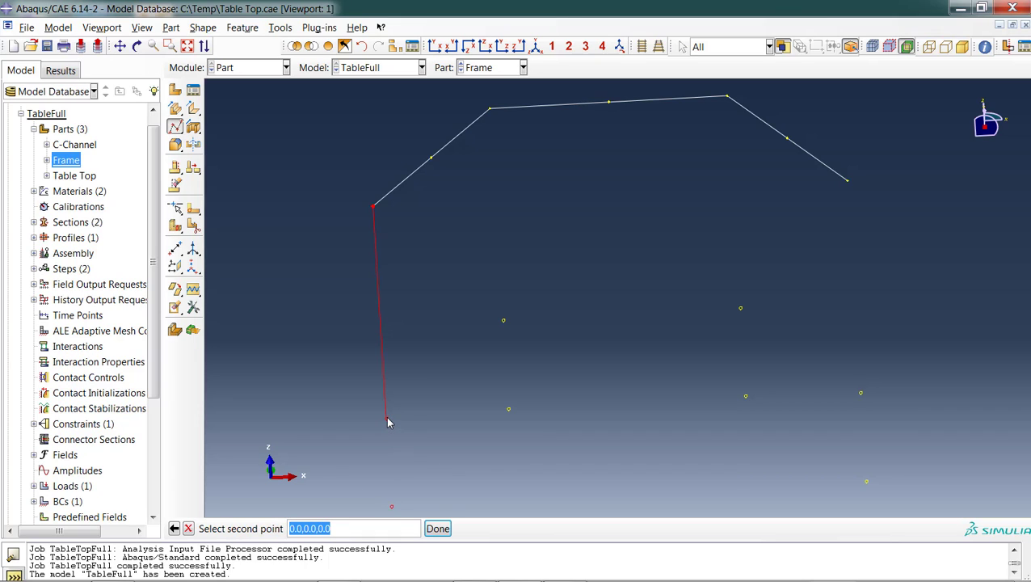
pyautogui.click(387, 420)
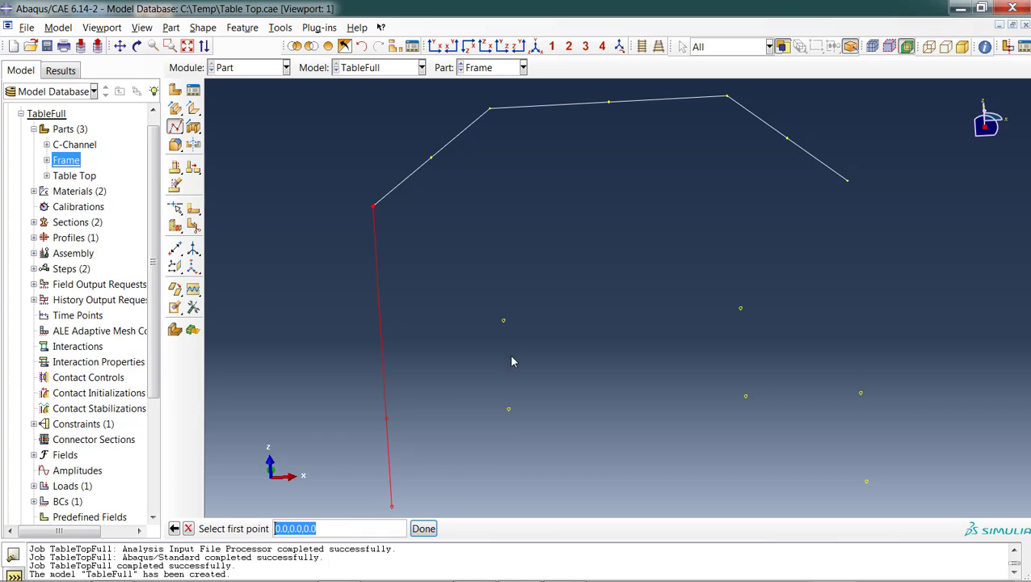
pyautogui.click(504, 322)
pyautogui.click(425, 531)
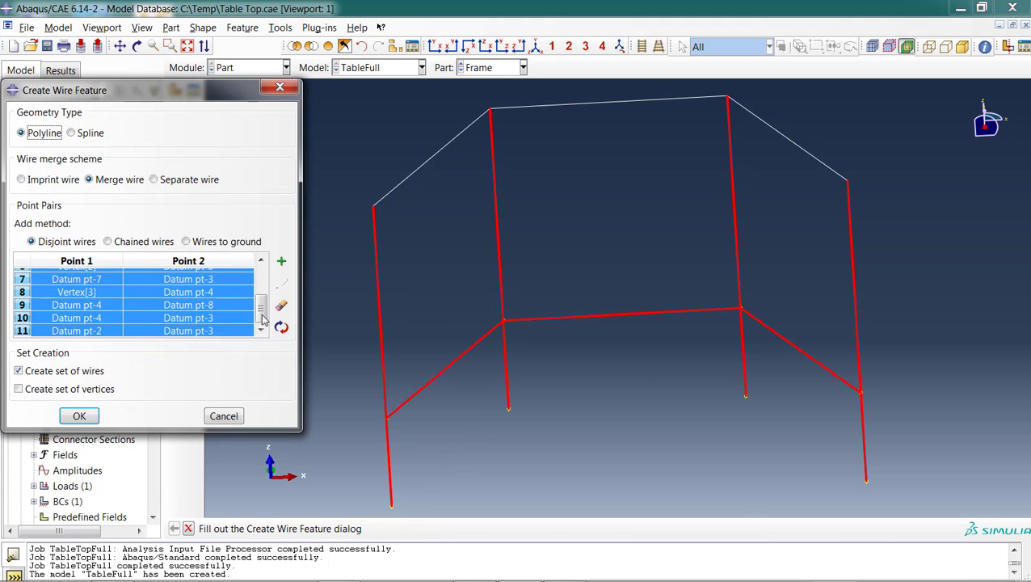
pyautogui.moveTo(262, 309); pyautogui.dragTo(272, 270)
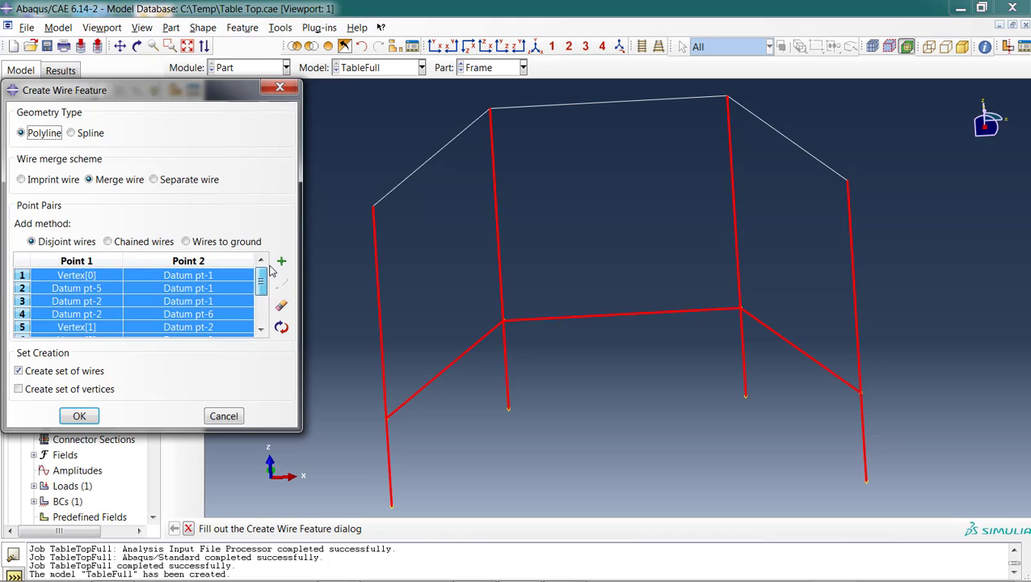
pyautogui.click(79, 415)
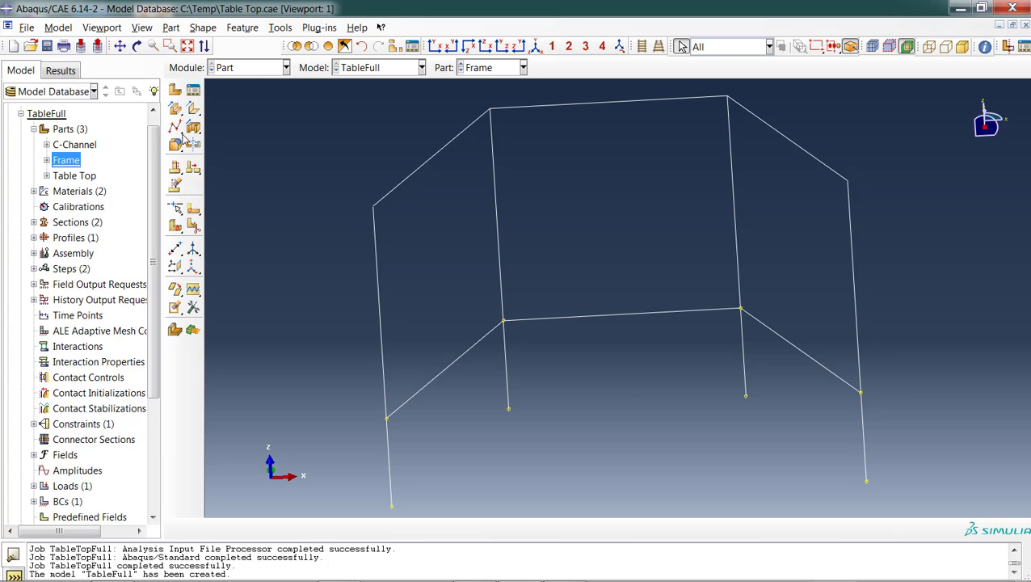
# Step: Switch to the Property module and review the Steel and Wood materials
pyautogui.click(238, 69)
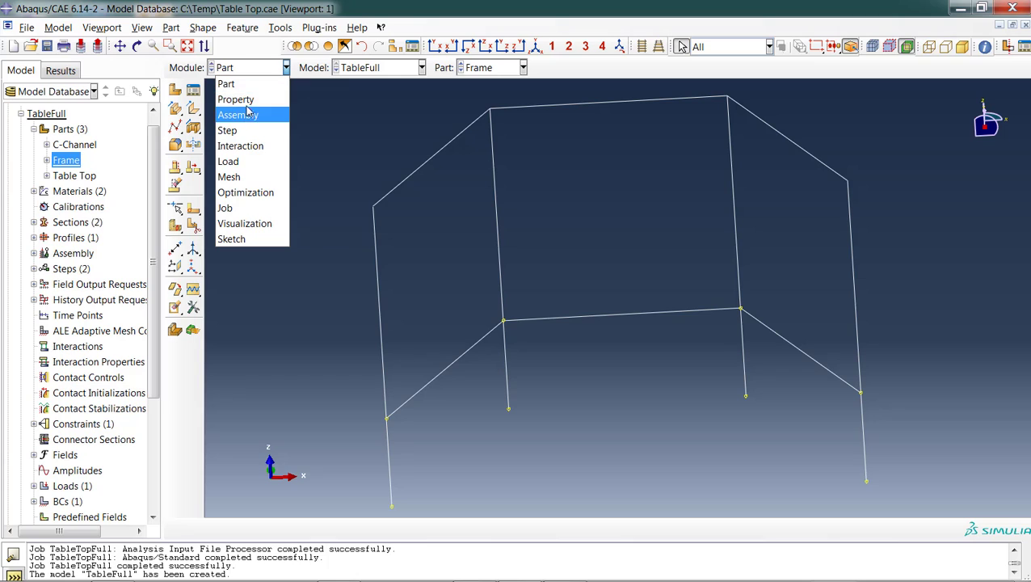
pyautogui.click(236, 99)
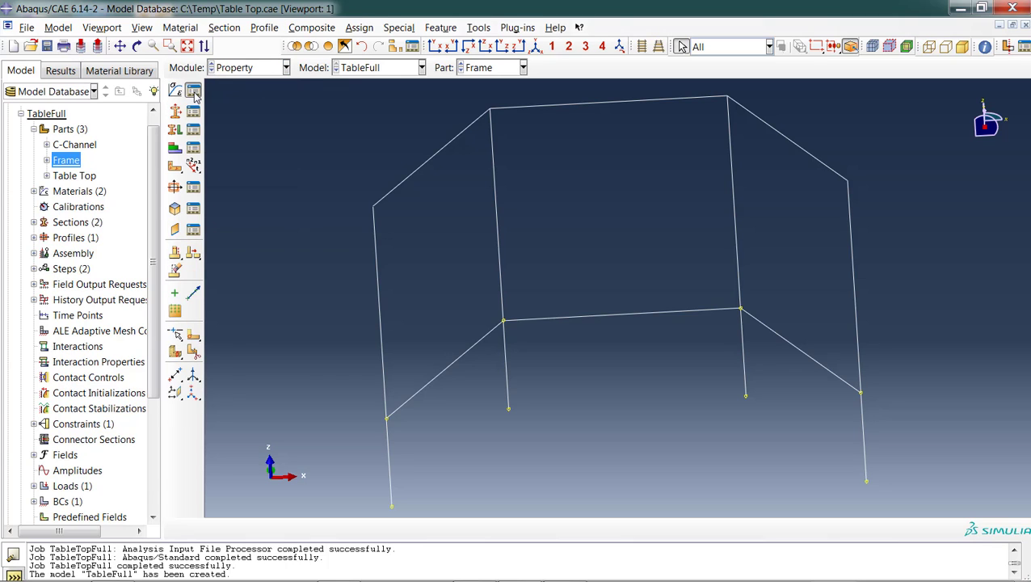
pyautogui.click(193, 92)
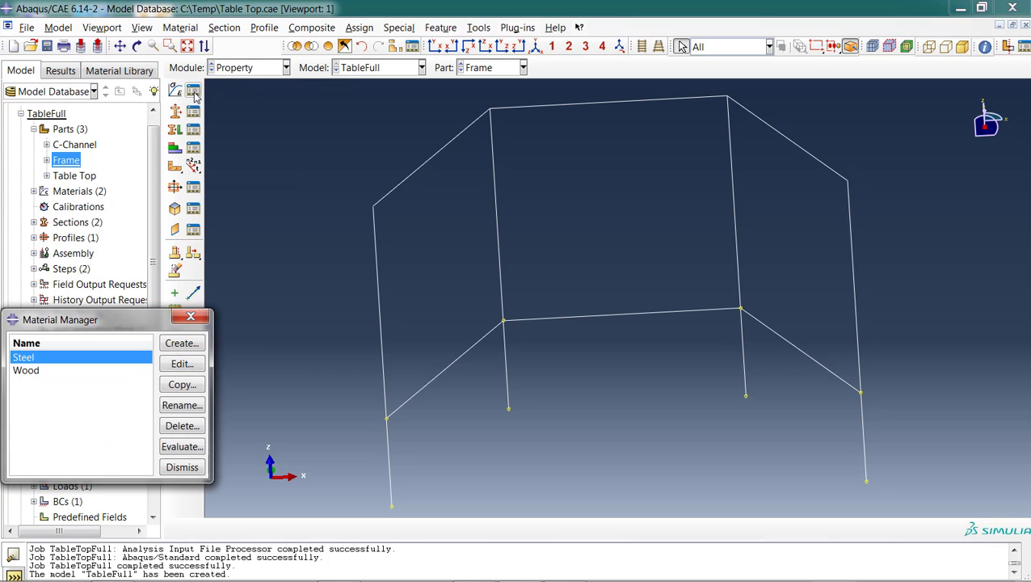
pyautogui.click(193, 317)
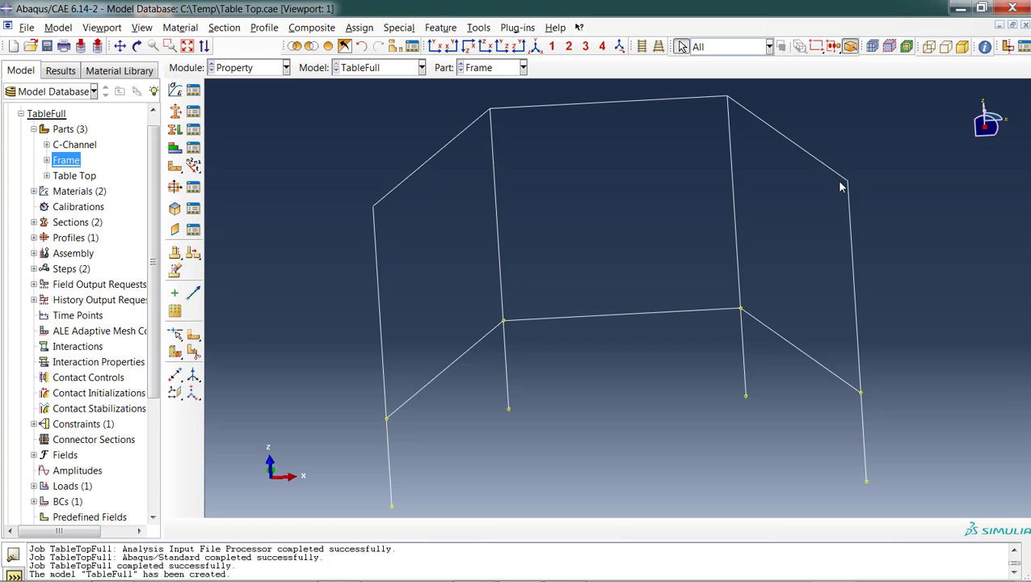
# Step: Pick the right diagonal edge, front-left leg and a horizontal edge of the frame
pyautogui.click(855, 389)
pyautogui.click(387, 432)
pyautogui.click(534, 322)
# Step: Create box profile TopBeam with width 1, height 1 and wall thickness 0.125
pyautogui.click(175, 186)
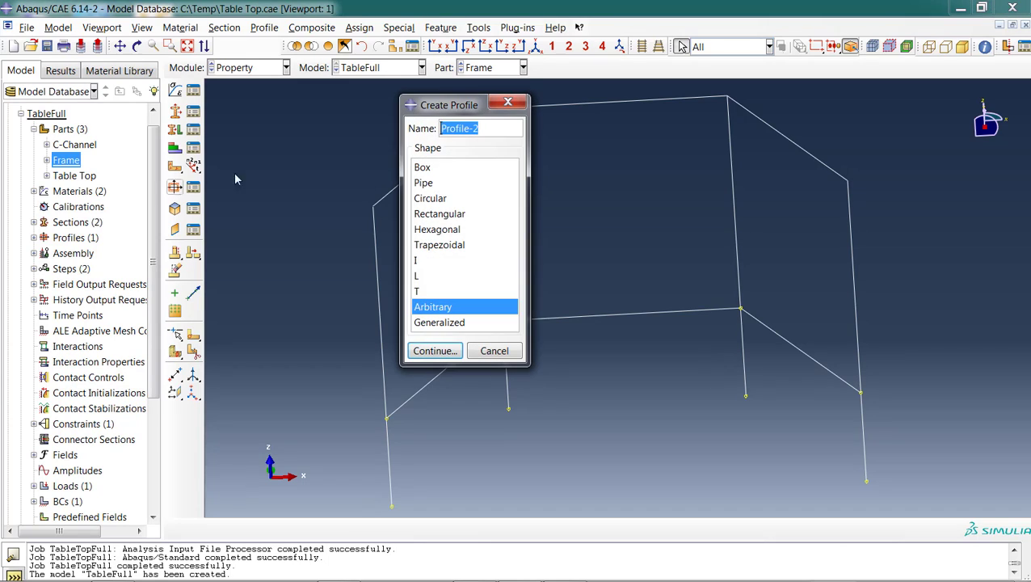
pyautogui.click(443, 168)
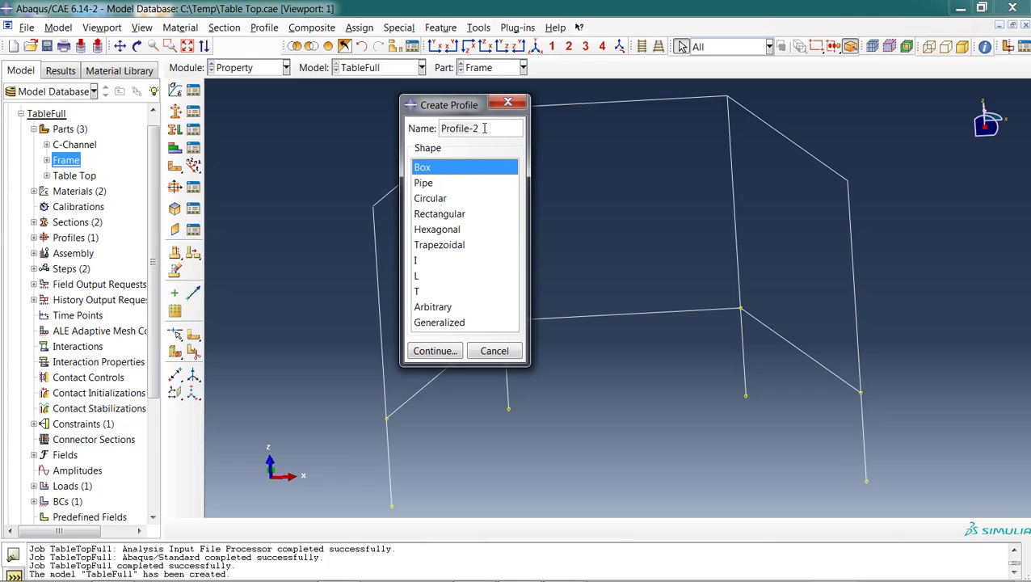
pyautogui.tripleClick(487, 127)
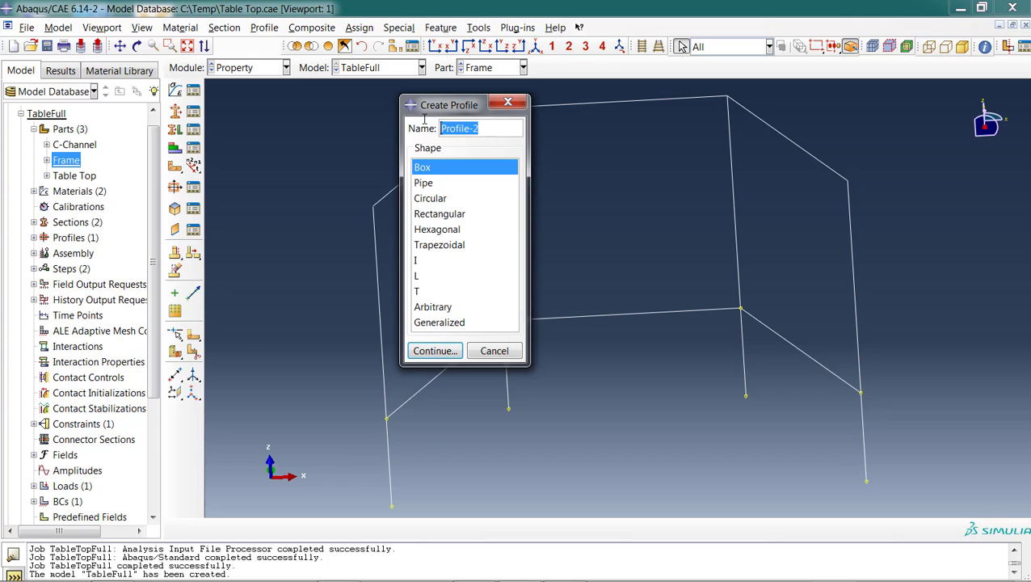
pyautogui.write('Top')
pyautogui.write('Beam')
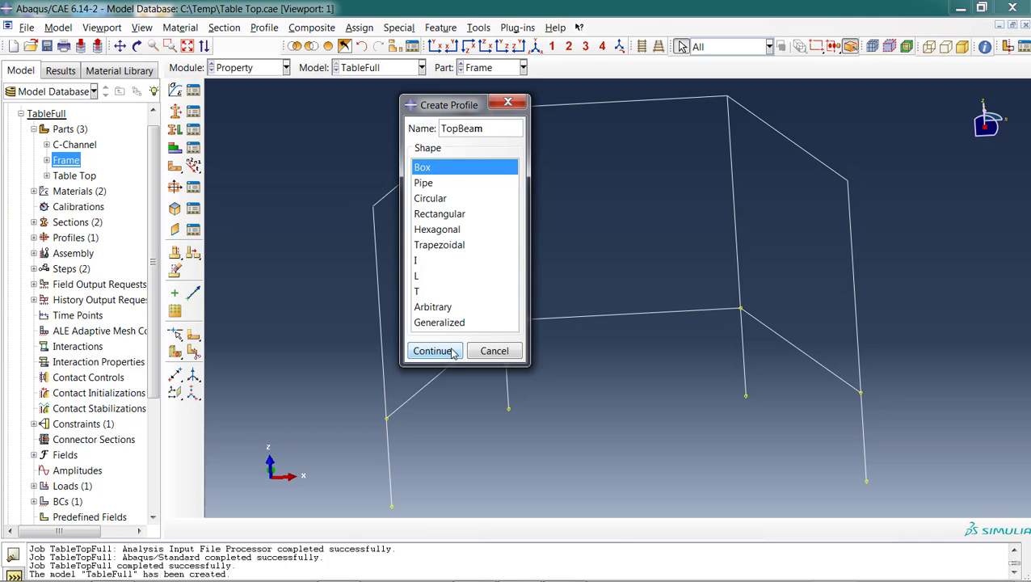
pyautogui.click(451, 353)
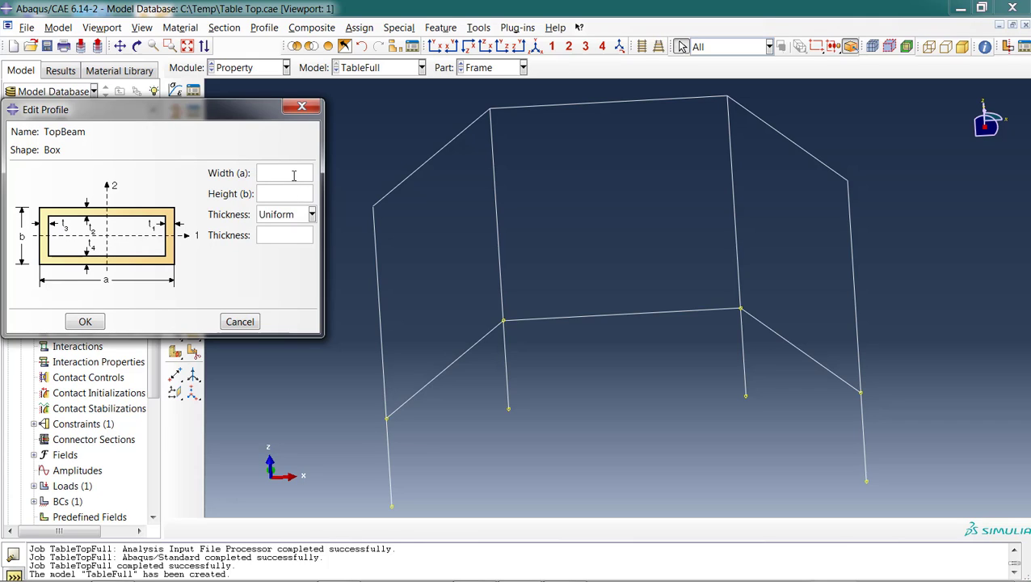
pyautogui.write('1')
pyautogui.click(272, 195)
pyautogui.write('1')
pyautogui.click(261, 236)
pyautogui.write('.125')
pyautogui.click(85, 321)
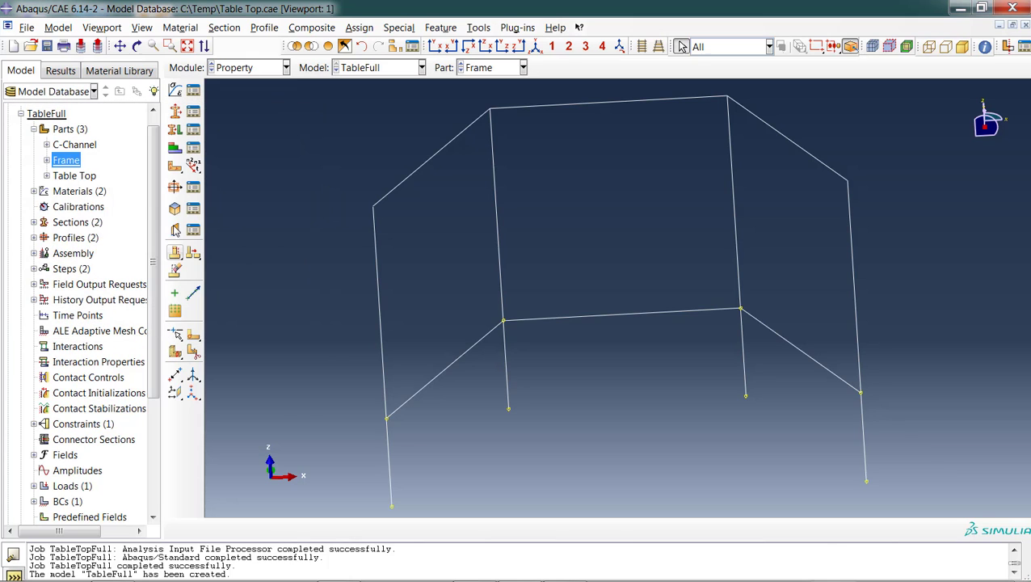
pyautogui.click(175, 187)
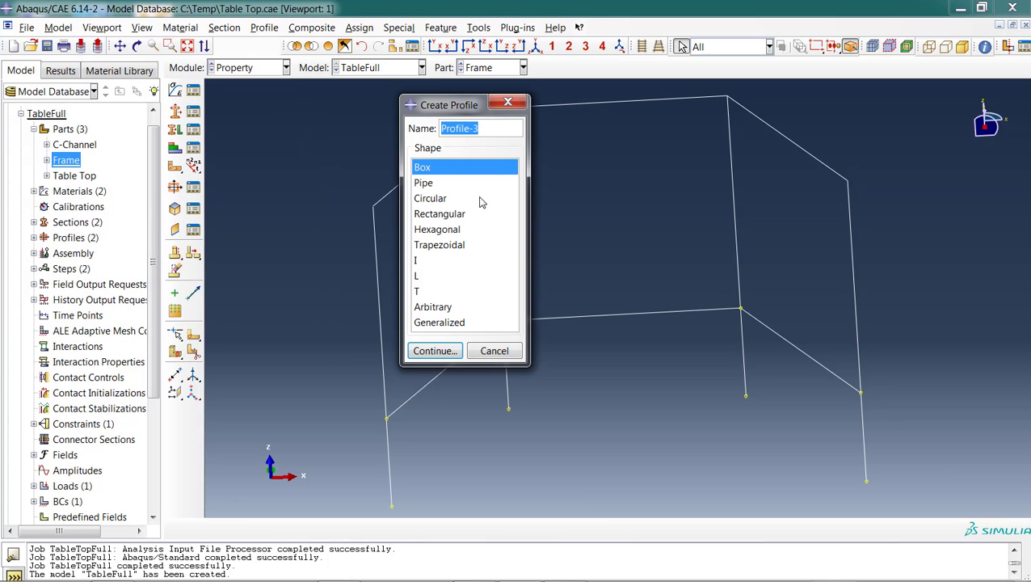
# Step: Create the CrossBrace box beam profile
pyautogui.write('CrossBrace')
pyautogui.press('Return')
pyautogui.click(85, 321)
# Step: Create the TopBeam beam section and review all sections in the Section Manager
pyautogui.click(175, 112)
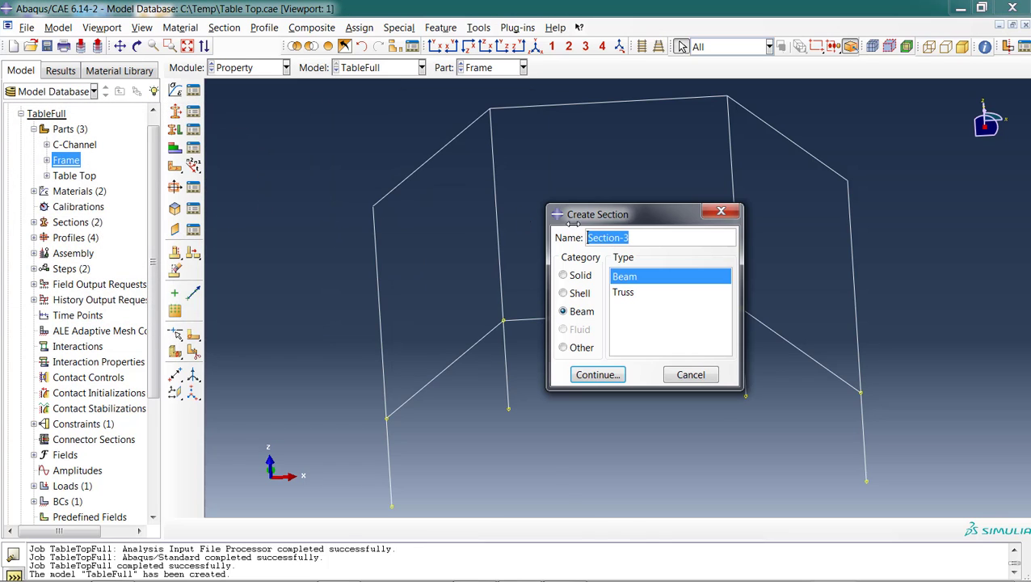
pyautogui.write('TopBeam')
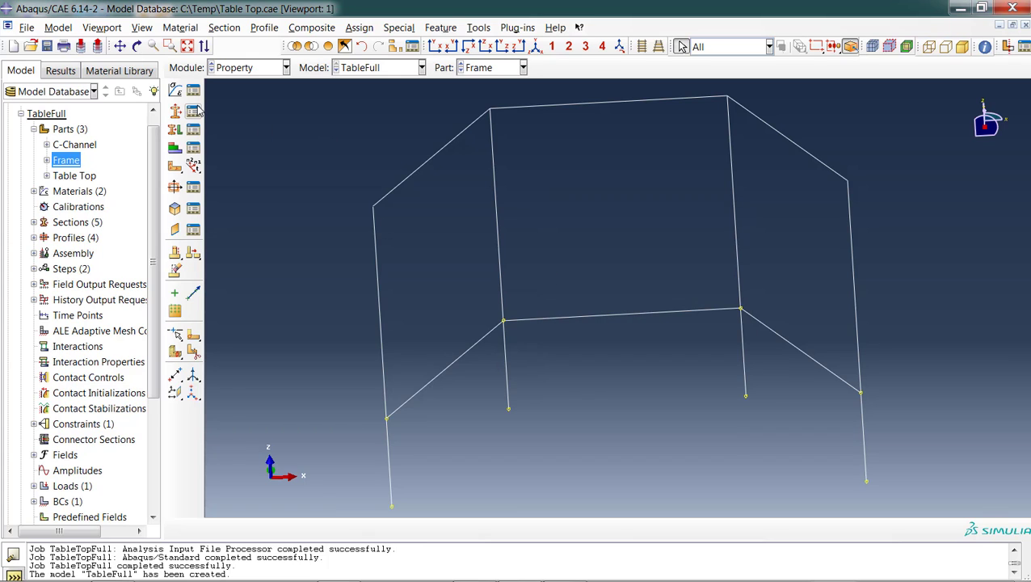
pyautogui.click(193, 113)
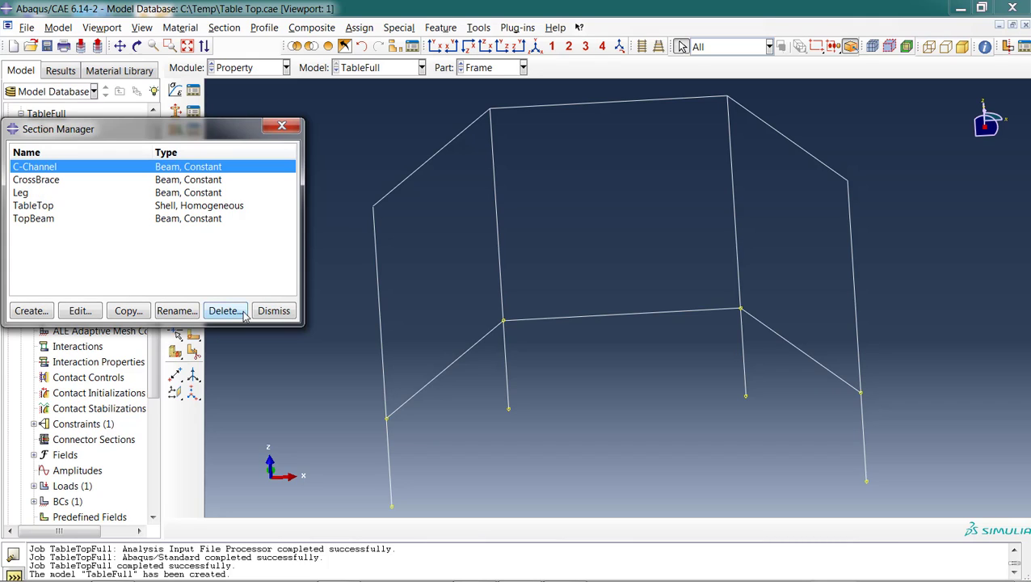
pyautogui.click(275, 311)
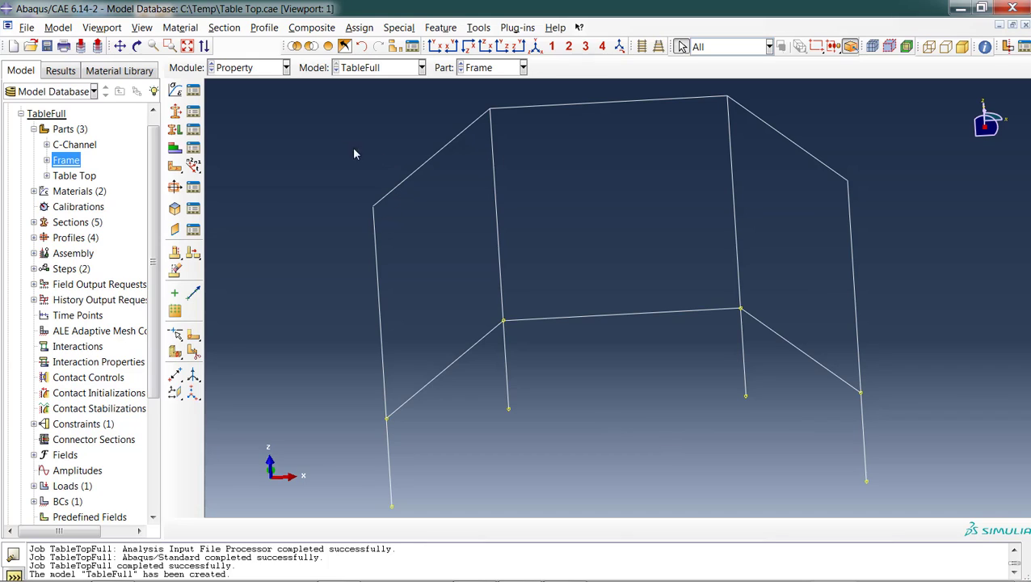
# Step: Assign the TopBeam section to the three upper frame edges
pyautogui.click(179, 138)
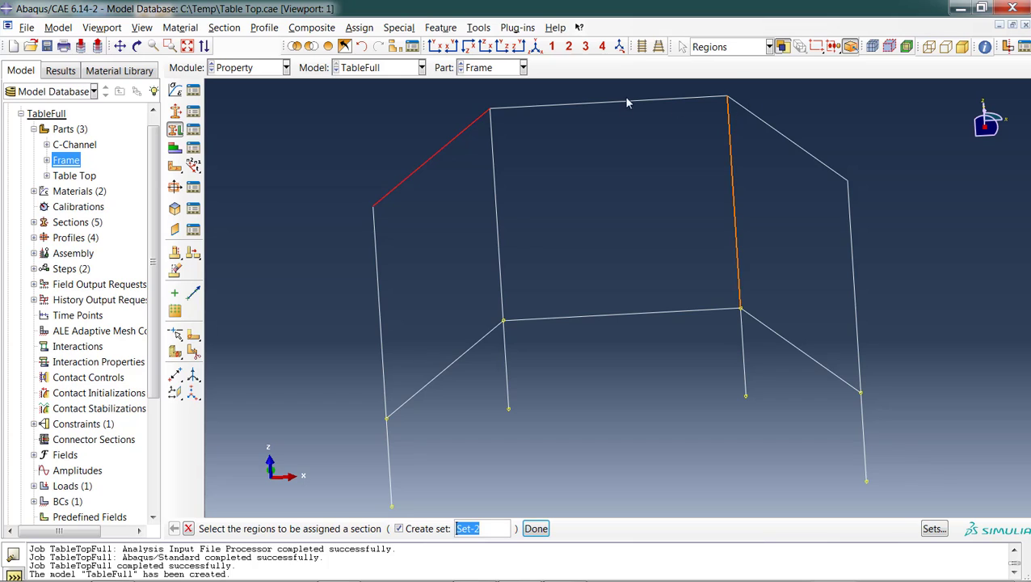
pyautogui.click(534, 529)
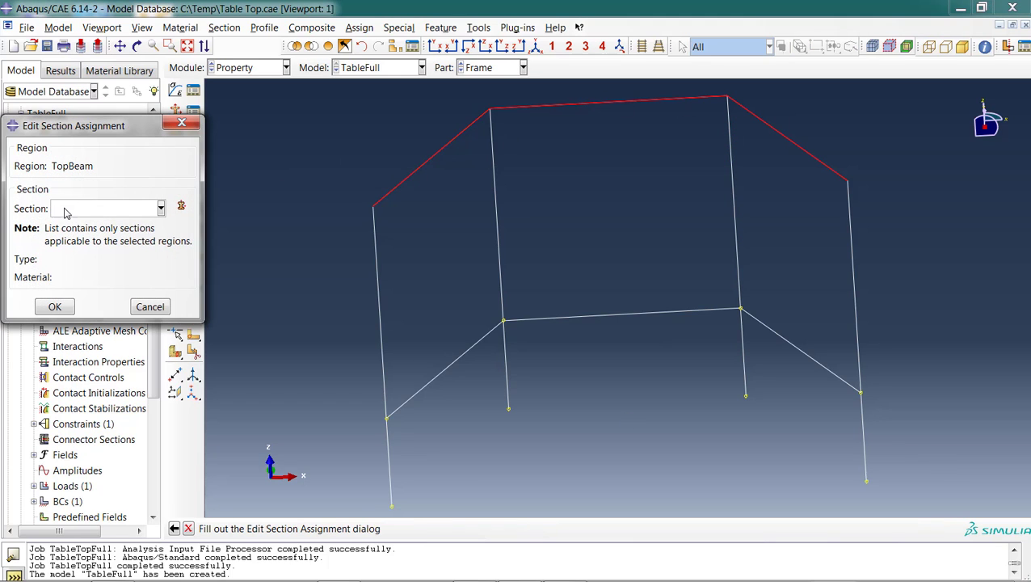
pyautogui.click(68, 209)
pyautogui.click(72, 273)
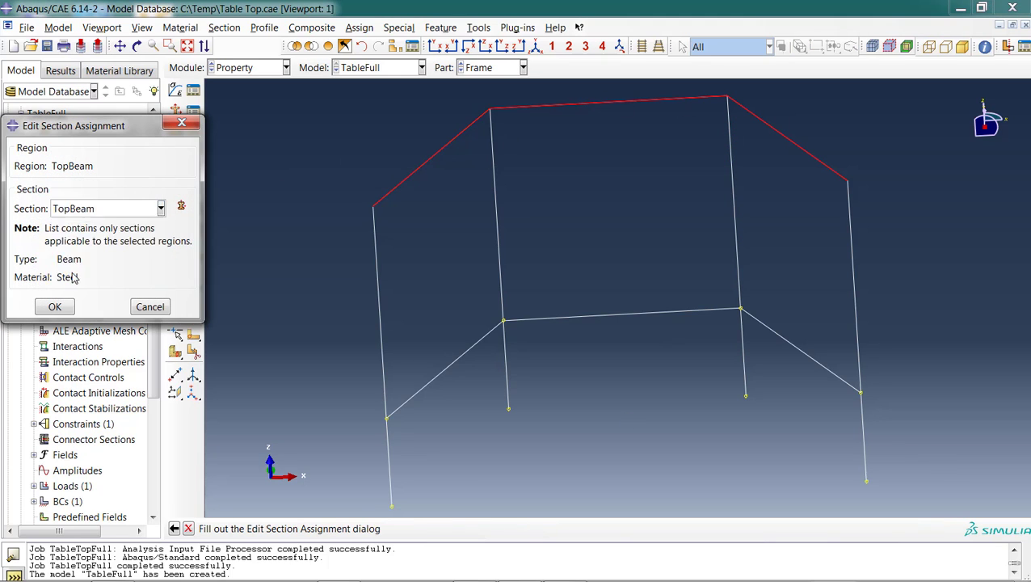
pyautogui.click(54, 307)
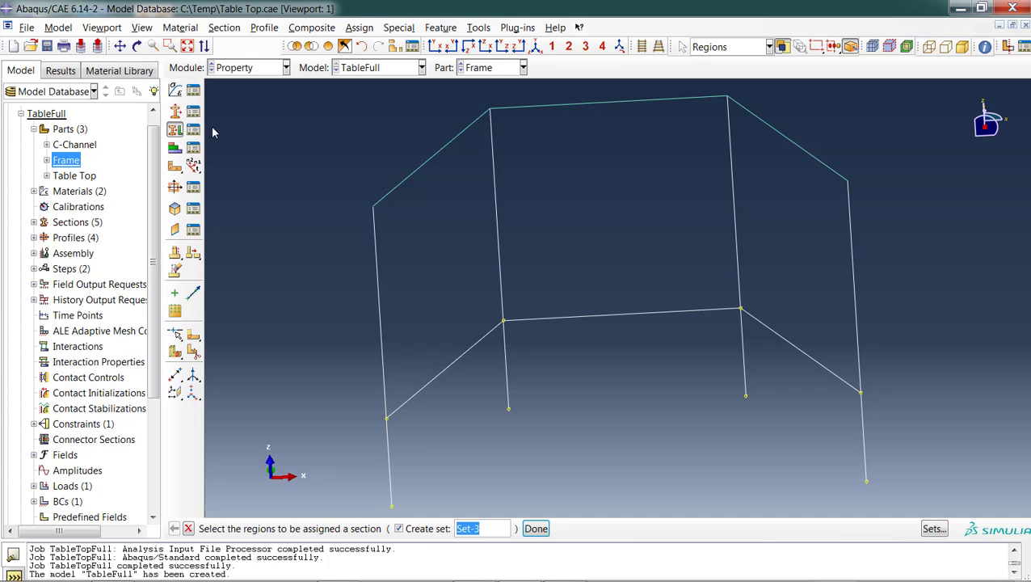
# Step: Assign sections to the remaining frame edges and enter the Assembly module
pyautogui.click(379, 351)
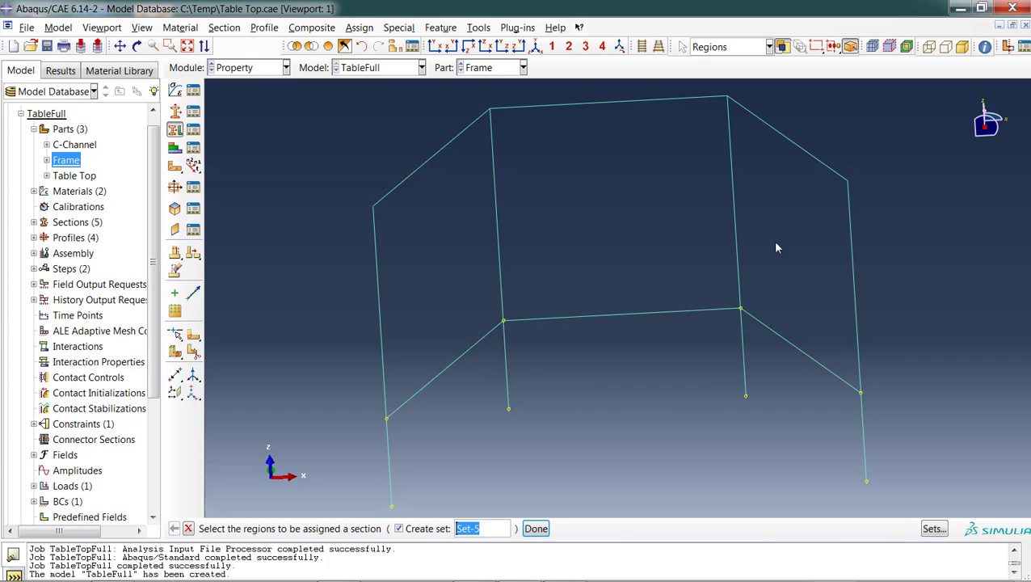
pyautogui.click(240, 68)
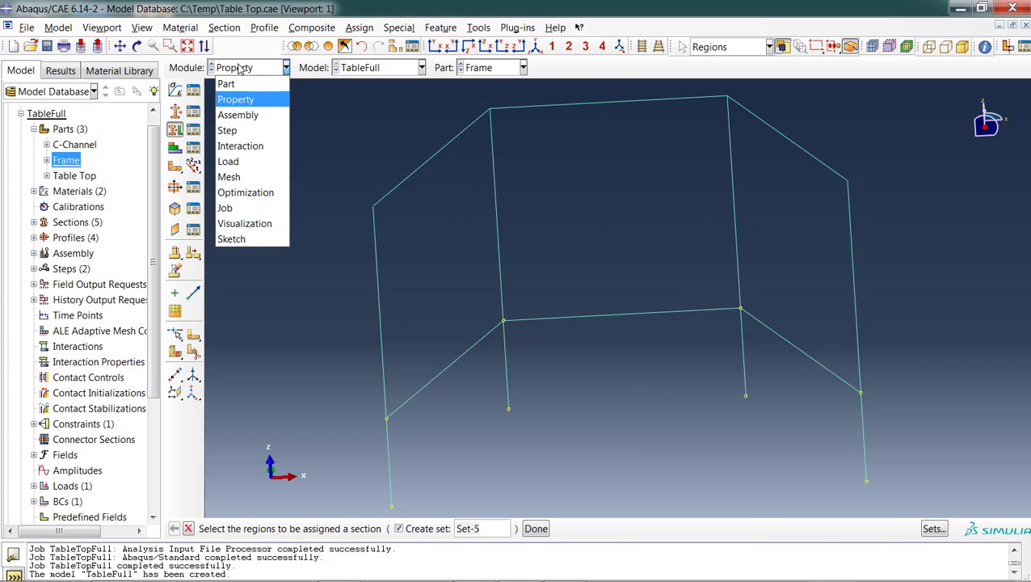
pyautogui.click(240, 114)
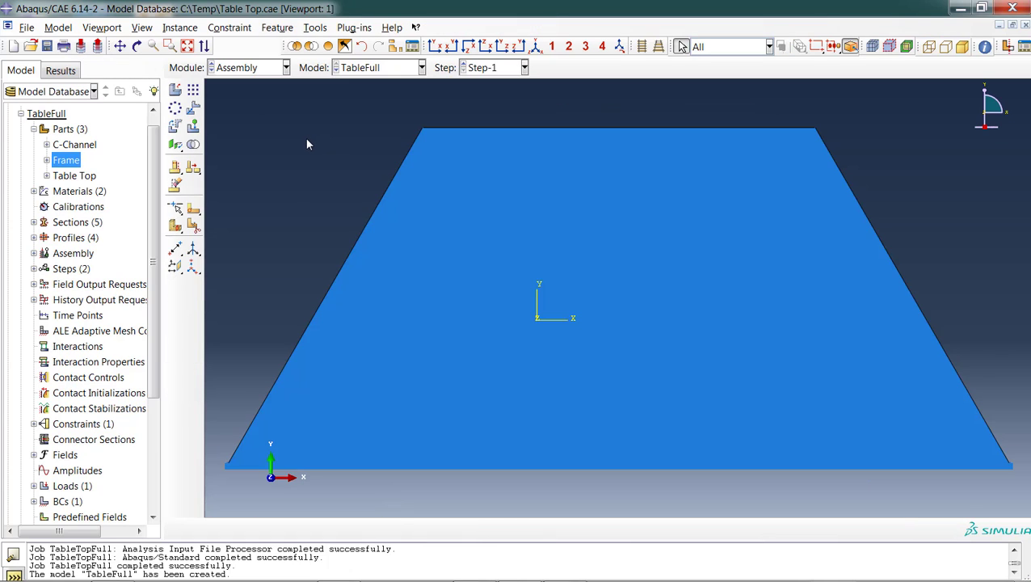
# Step: Add a dependent instance of the Frame part to the assembly
pyautogui.click(181, 93)
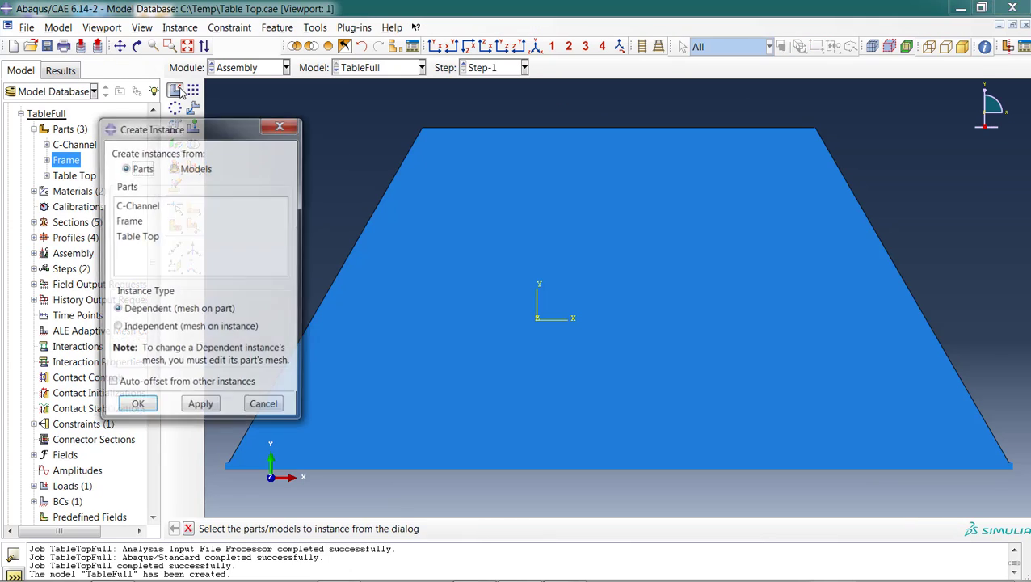
pyautogui.click(149, 221)
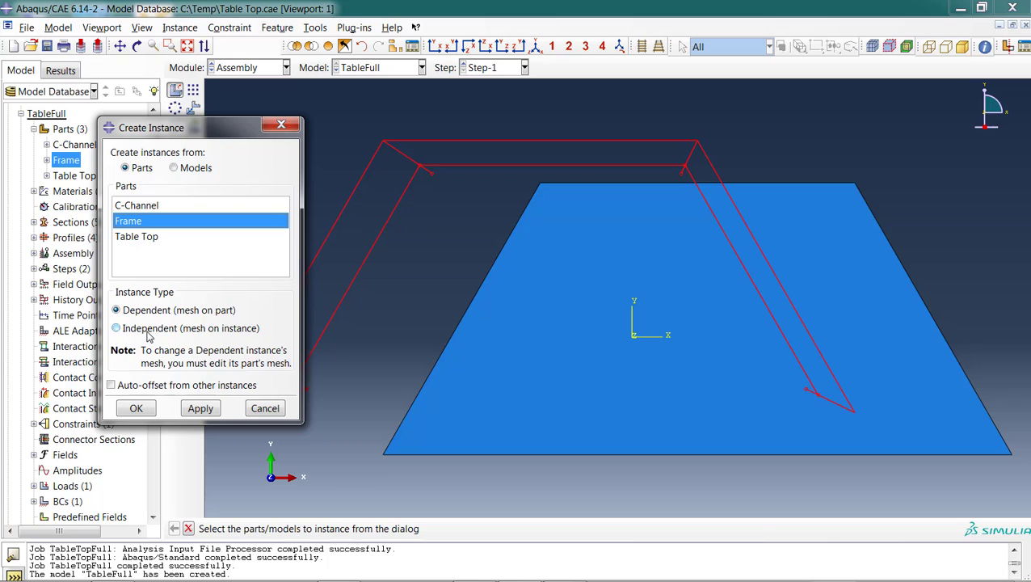
pyautogui.click(135, 409)
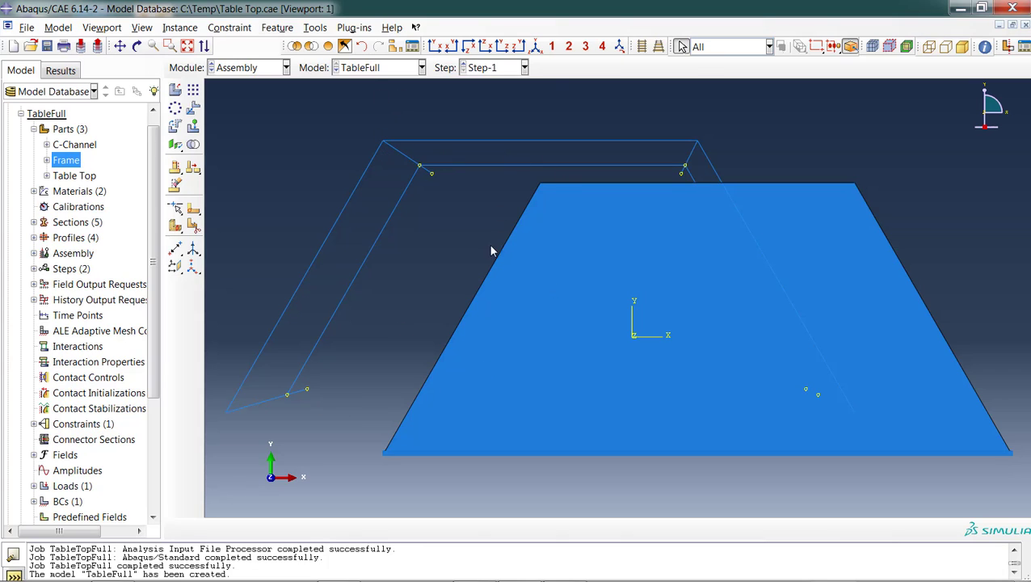
pyautogui.click(227, 413)
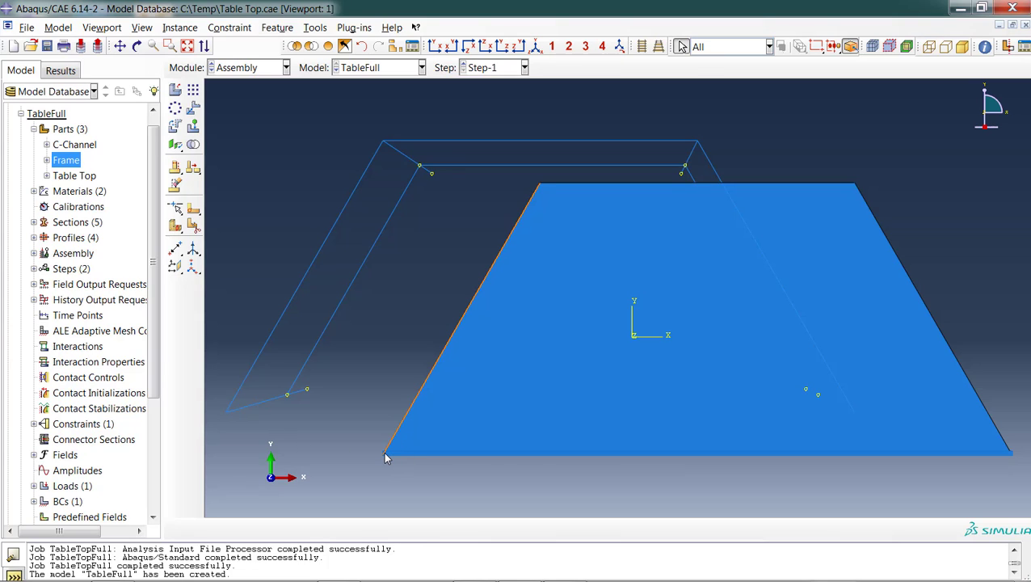
pyautogui.click(226, 415)
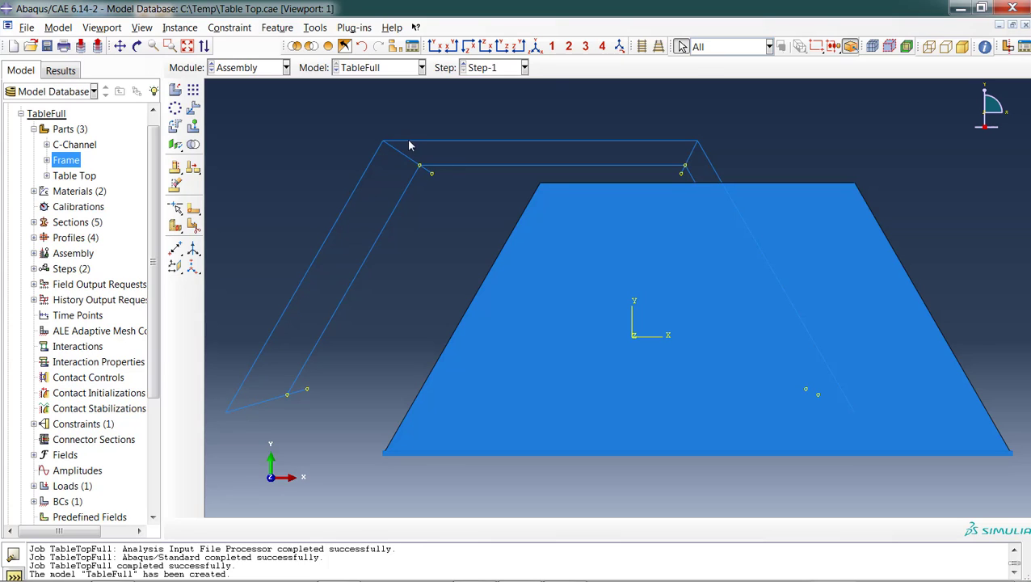
pyautogui.click(693, 143)
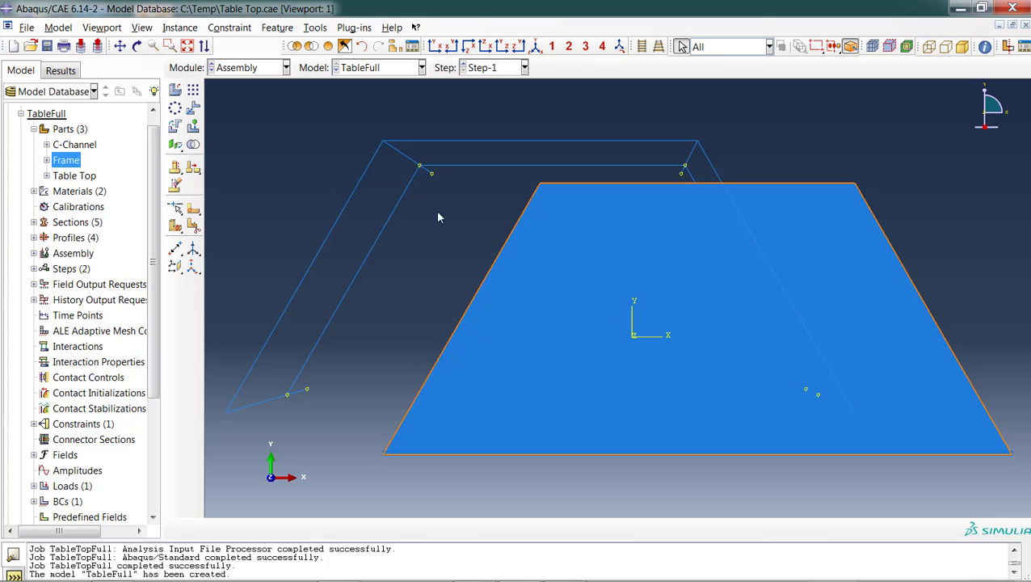
# Step: In the Interaction module, start a surface-to-surface contact named TableToptoFrame
pyautogui.click(247, 69)
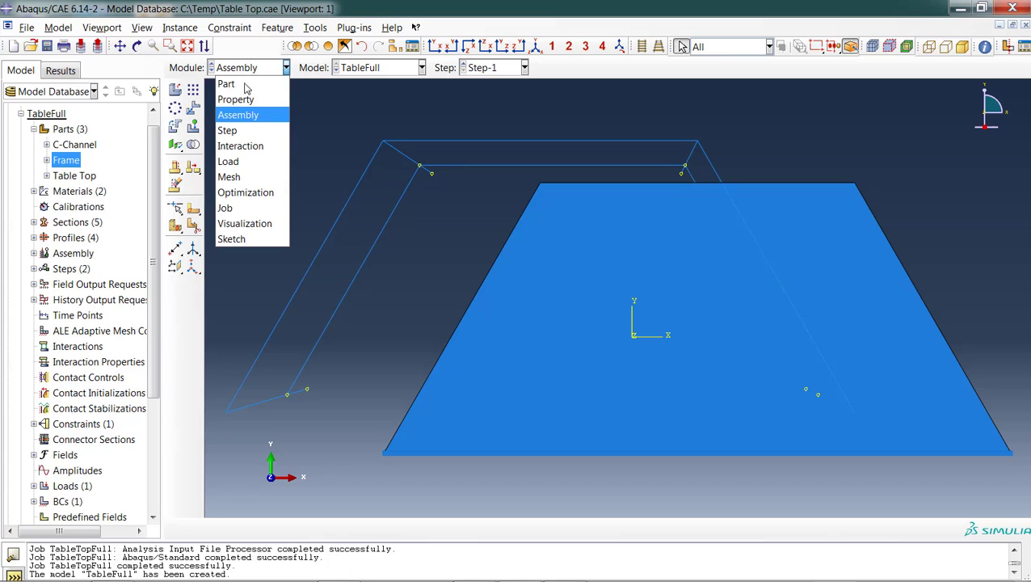
pyautogui.click(248, 147)
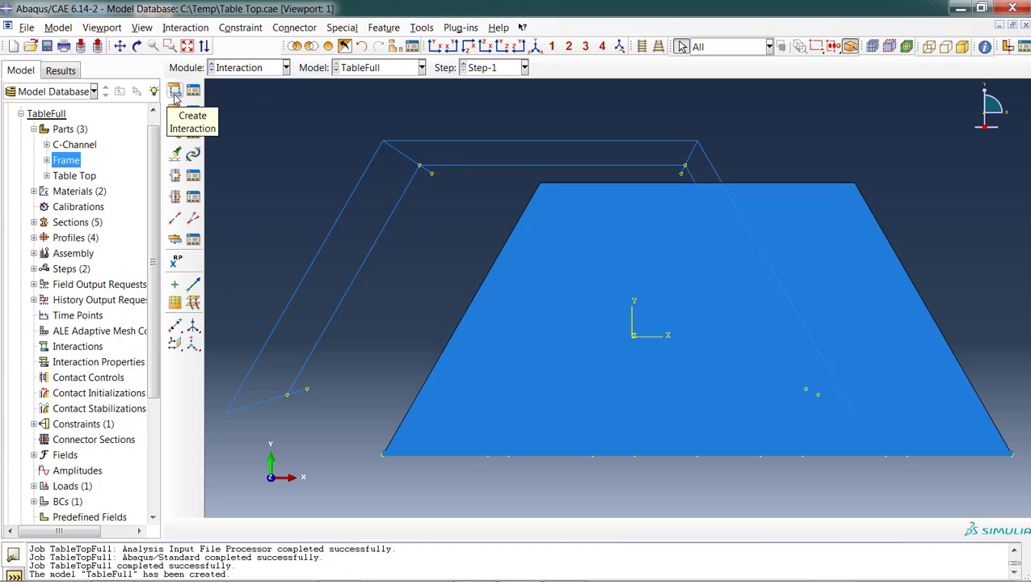
pyautogui.click(174, 96)
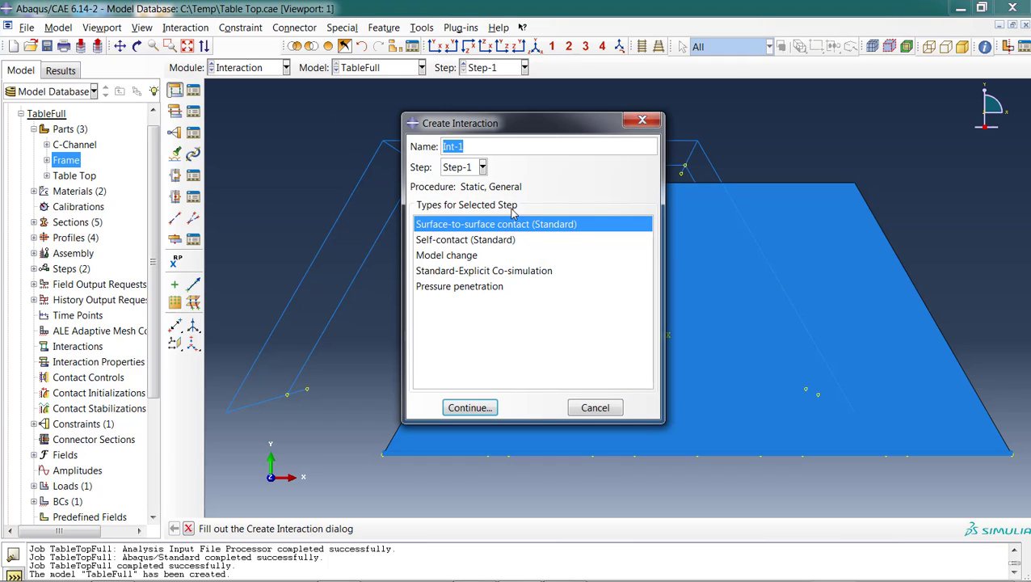
pyautogui.write('TableToptoFrame')
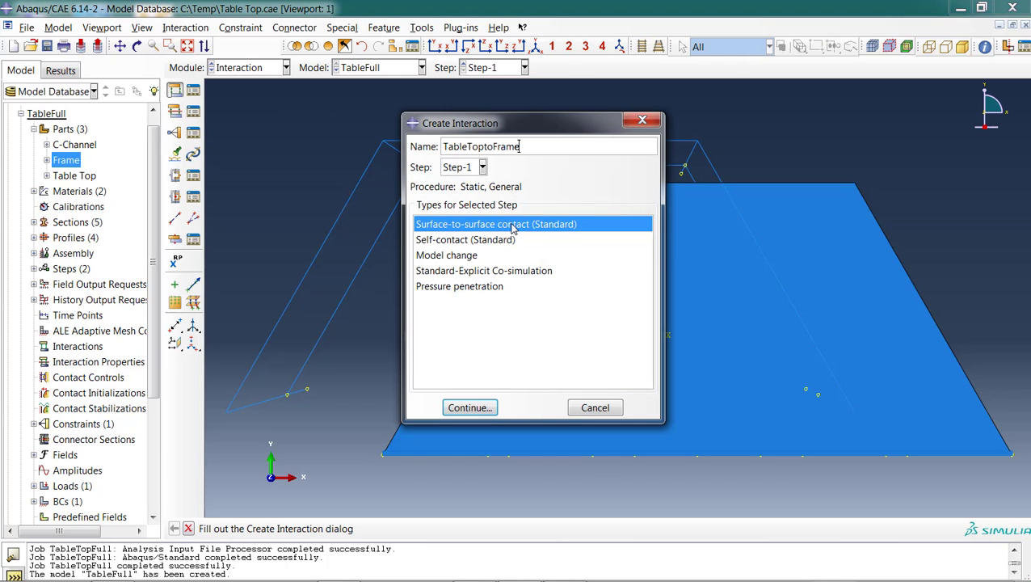
pyautogui.click(473, 408)
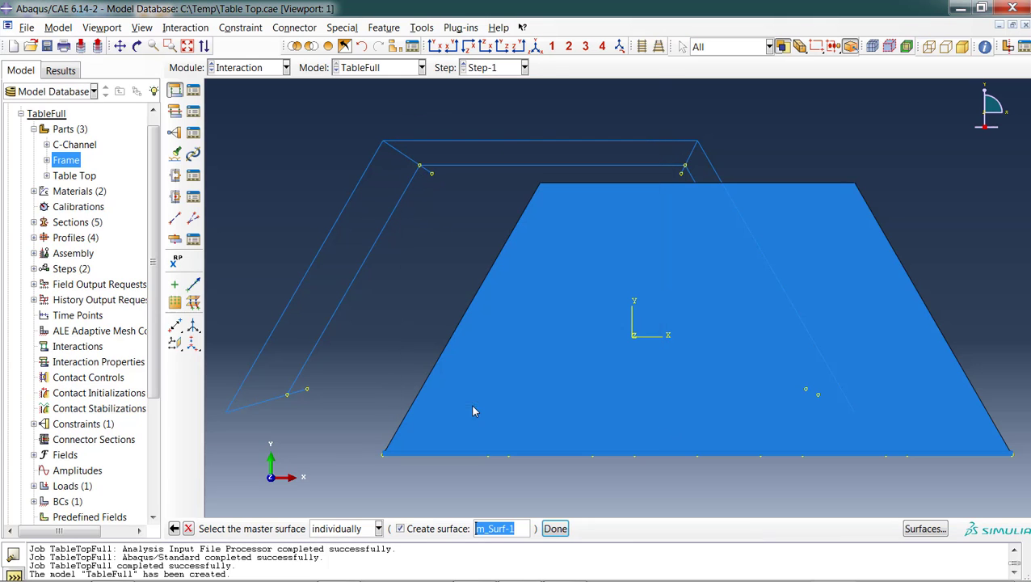
# Step: Pick the table-top face as the master surface, with the brown side as contact side
pyautogui.click(863, 233)
pyautogui.click(136, 47)
pyautogui.moveTo(896, 295)
pyautogui.mouseDown()
pyautogui.moveTo(745, 334)
pyautogui.moveTo(577, 341)
pyautogui.mouseUp()
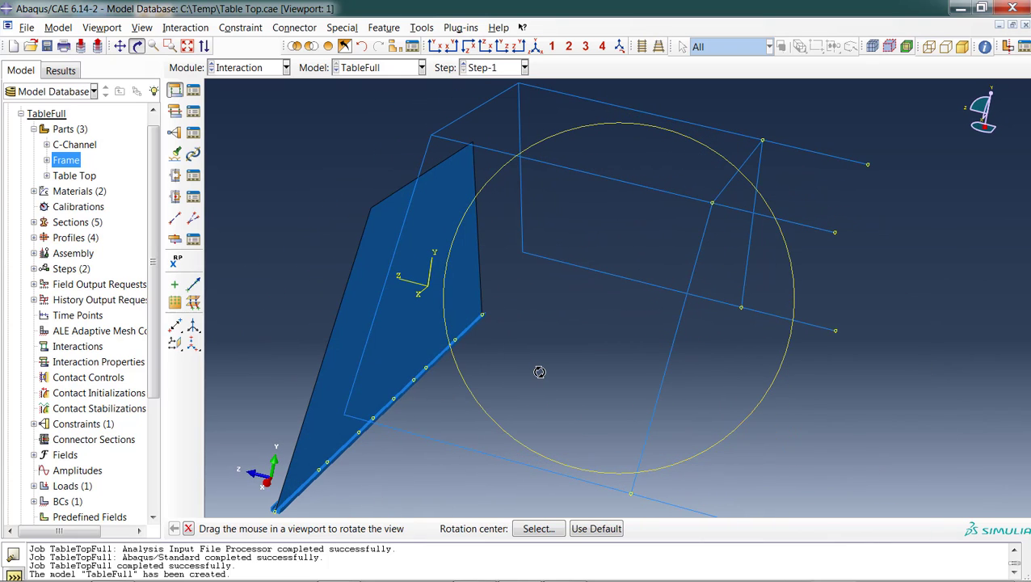
pyautogui.press('Escape')
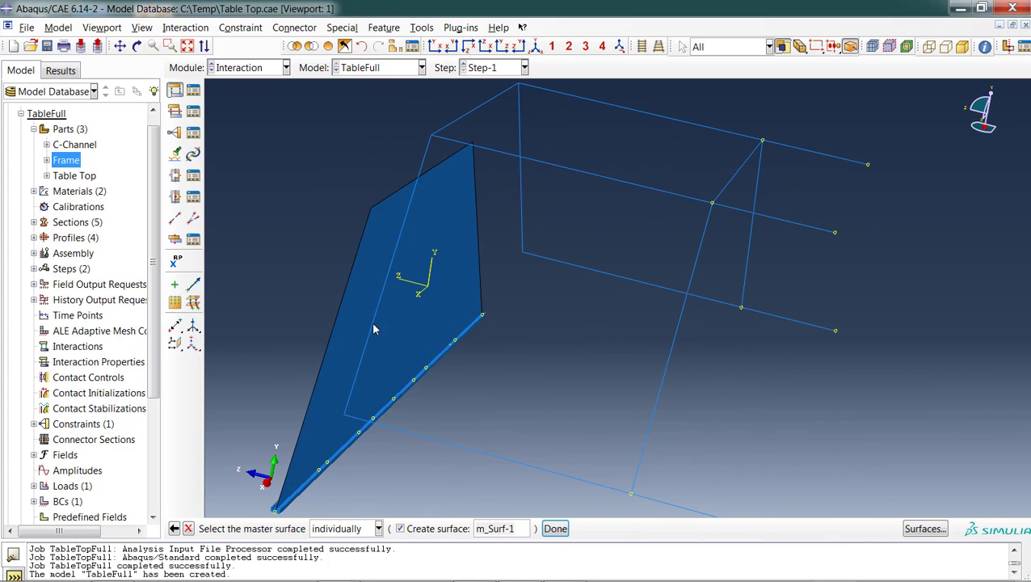
pyautogui.click(392, 326)
pyautogui.click(556, 529)
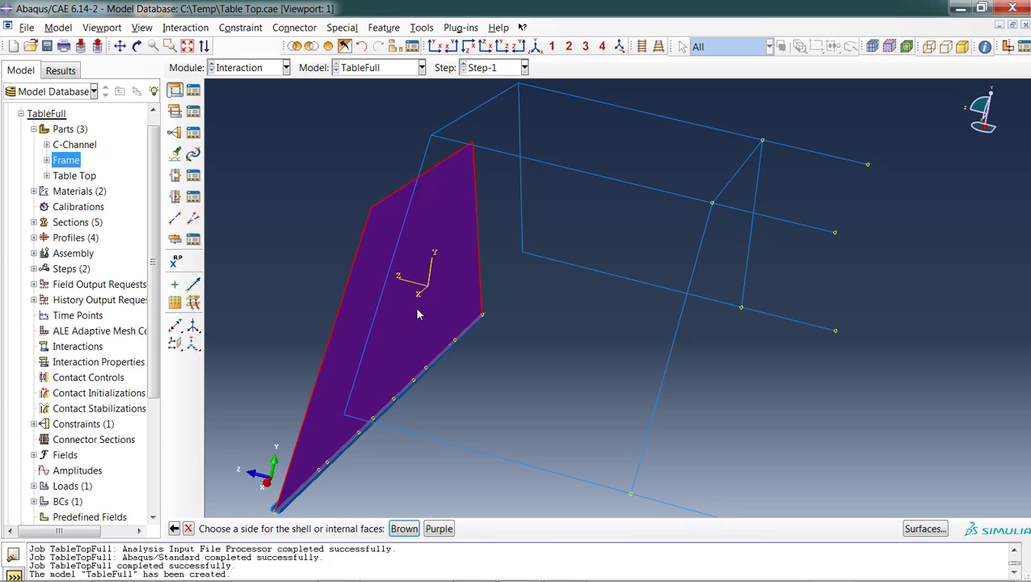
pyautogui.click(405, 528)
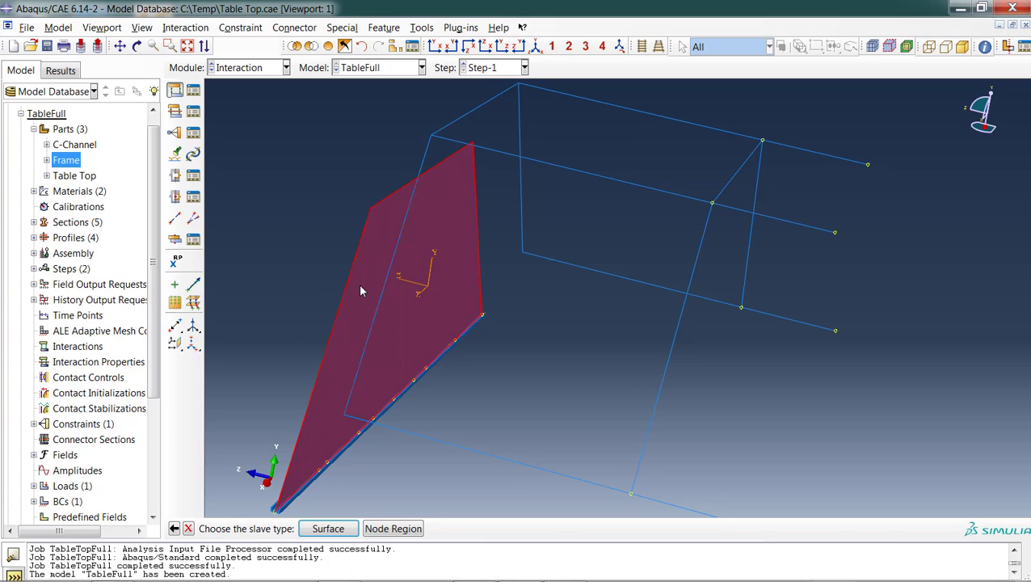
# Step: Define the slave side as a node region of the three upper frame edges
pyautogui.click(392, 529)
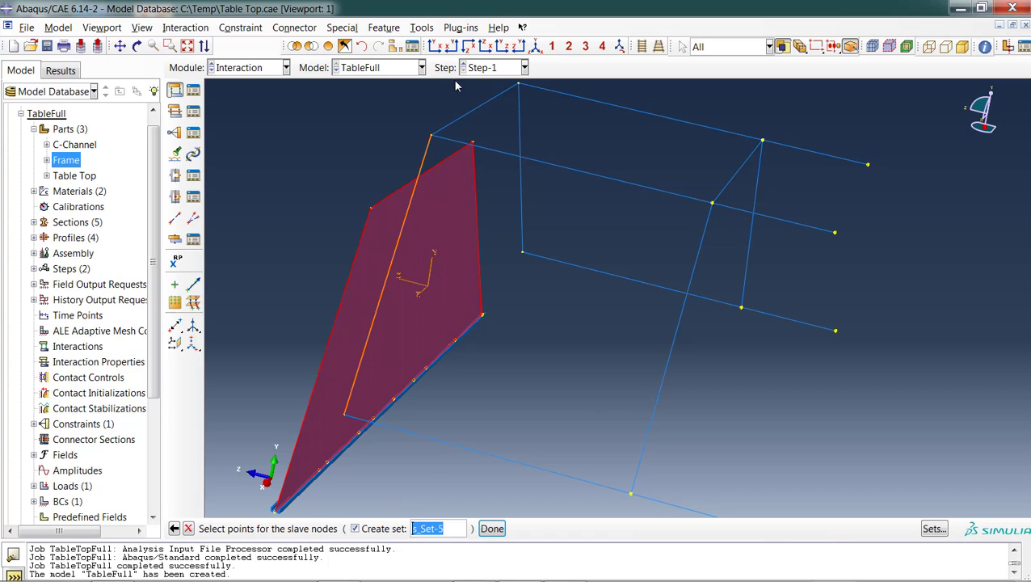
pyautogui.click(500, 90)
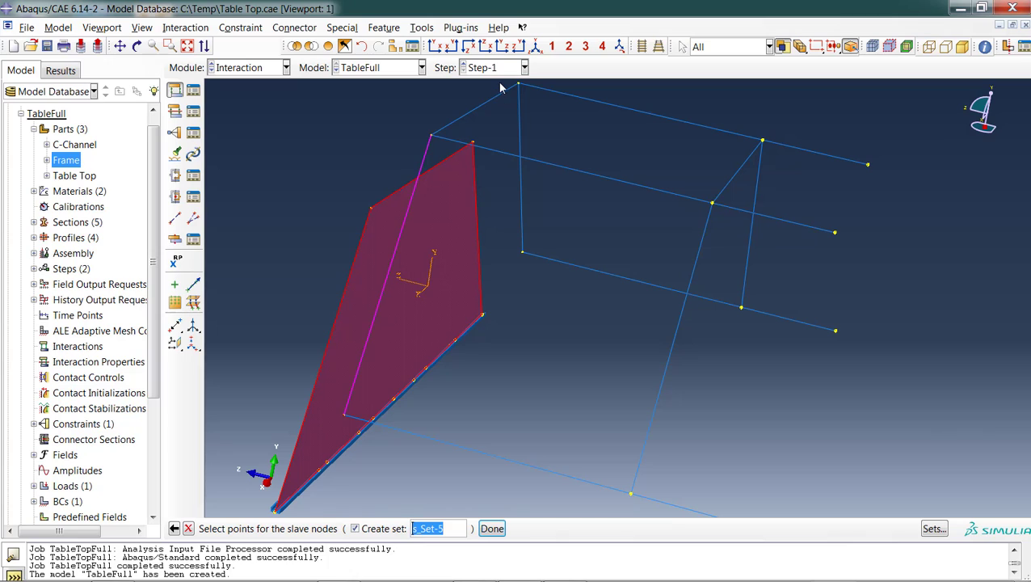
pyautogui.click(498, 102)
pyautogui.click(522, 127)
pyautogui.click(493, 529)
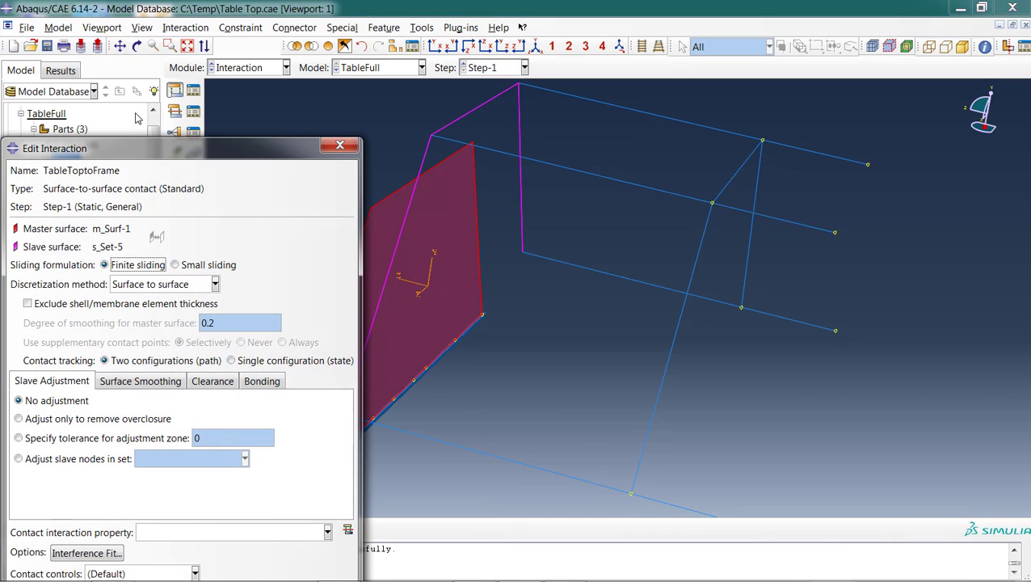
# Step: Create contact property TableTopContact with hard normal behaviour and finish TableToptoFrame with it
pyautogui.moveTo(183, 70)
pyautogui.mouseDown()
pyautogui.moveTo(544, 69)
pyautogui.moveTo(631, 33)
pyautogui.mouseUp()
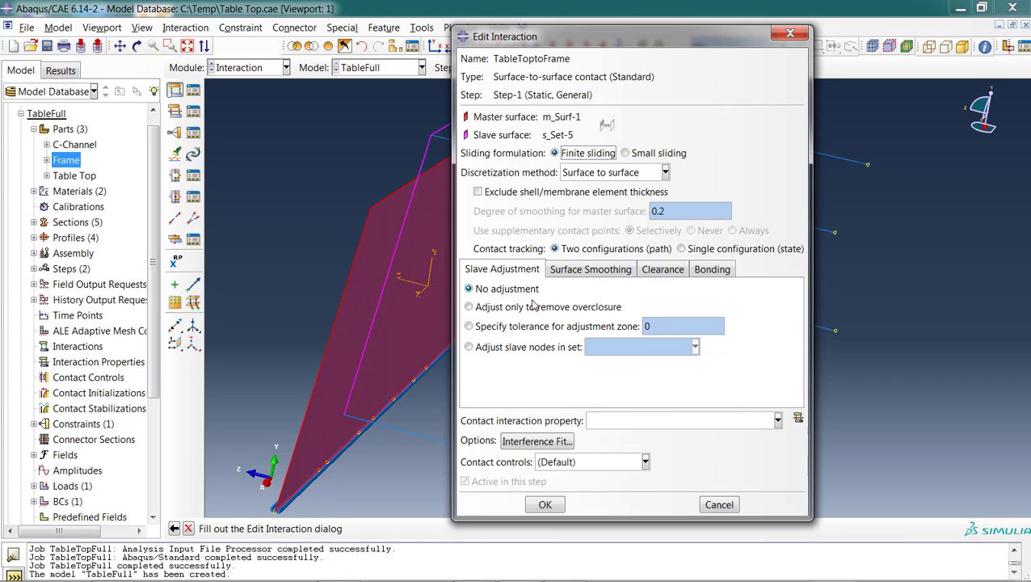
pyautogui.click(693, 421)
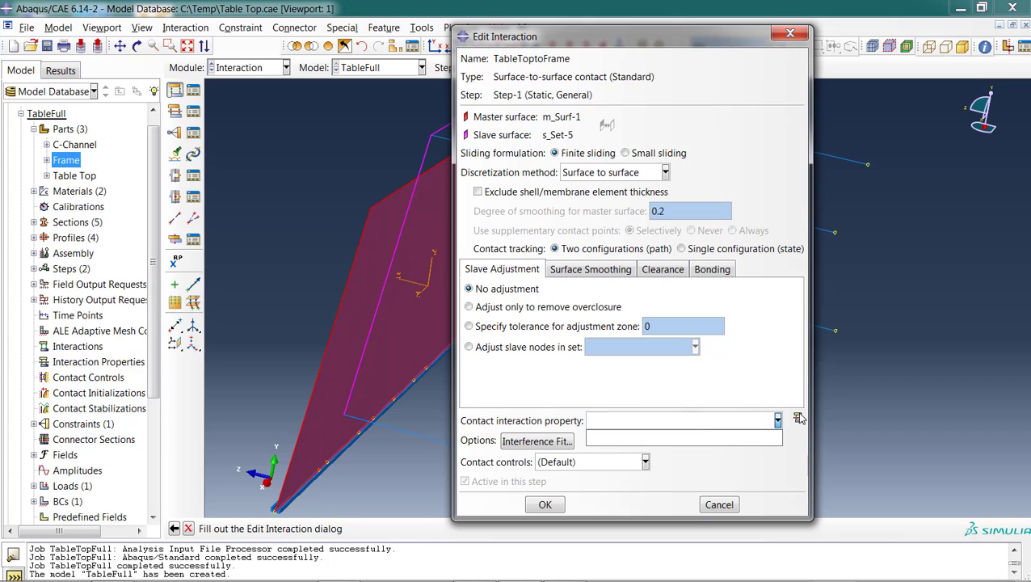
pyautogui.click(797, 443)
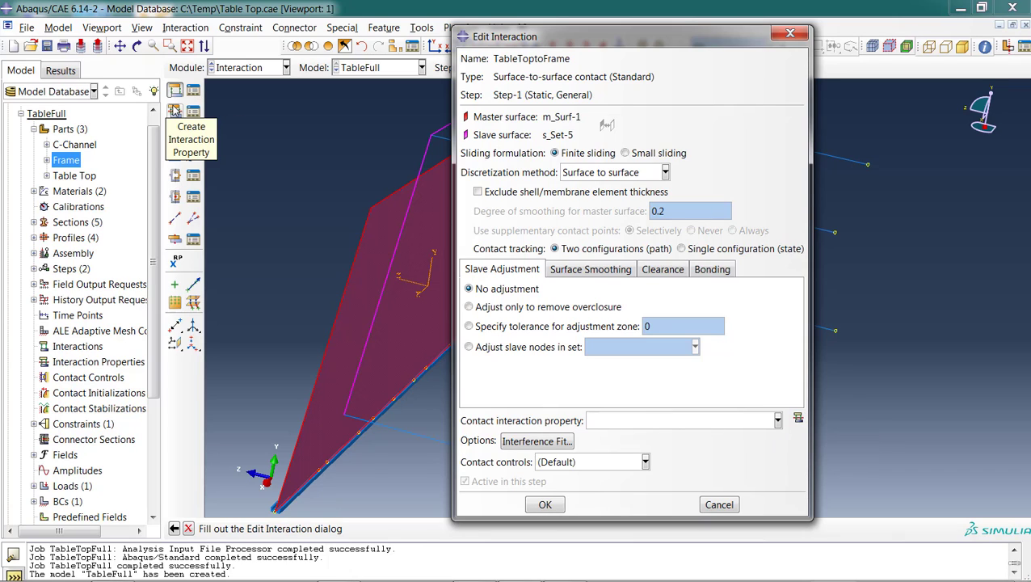
pyautogui.click(798, 418)
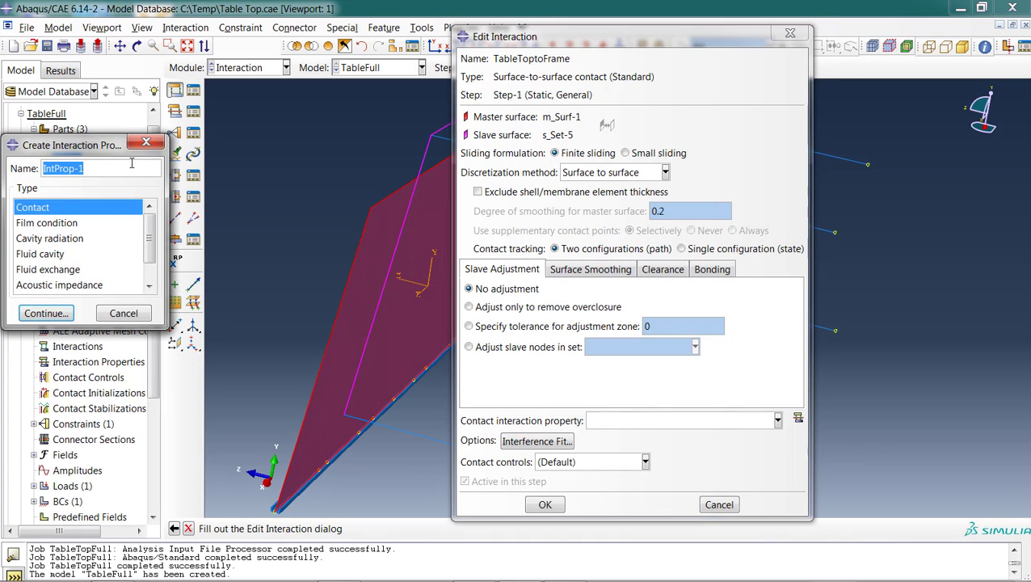
pyautogui.write('TableTopContact')
pyautogui.click(46, 313)
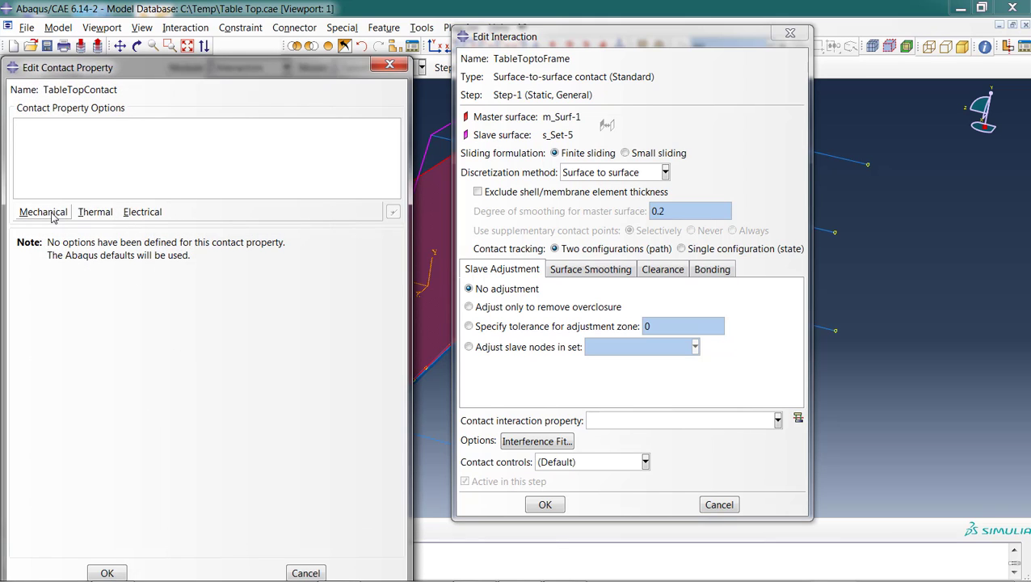
pyautogui.click(49, 213)
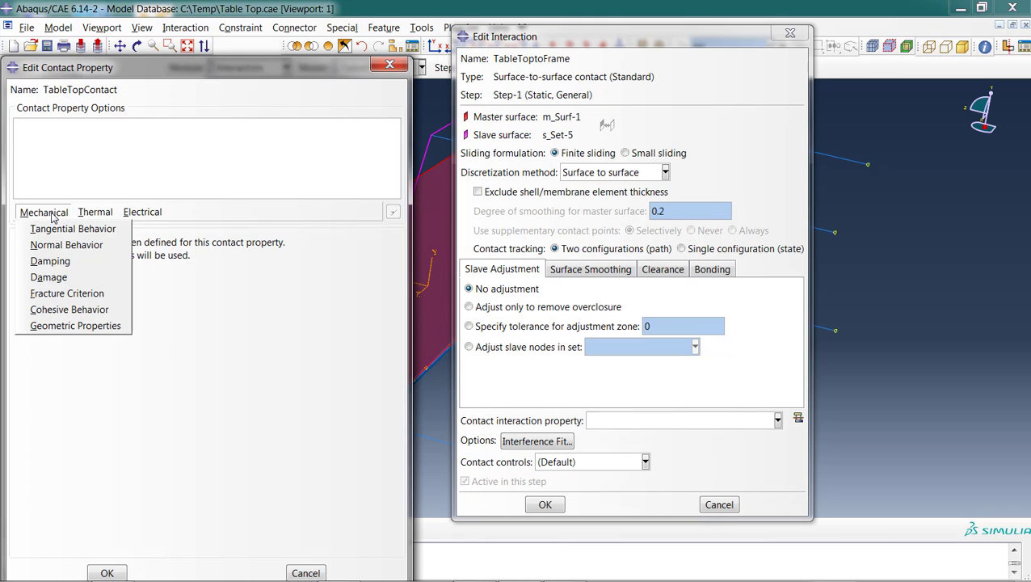
pyautogui.click(61, 252)
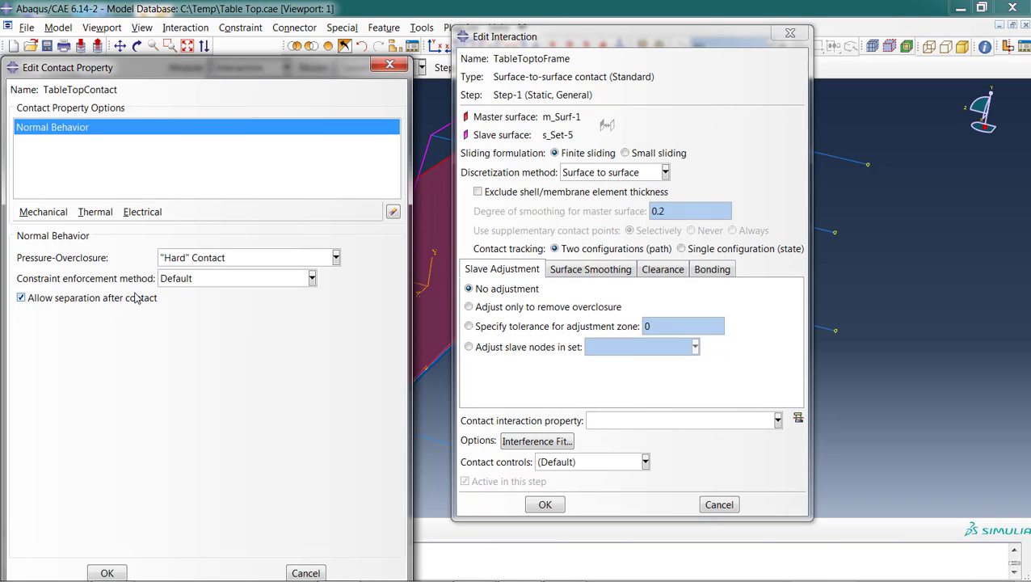
pyautogui.click(107, 573)
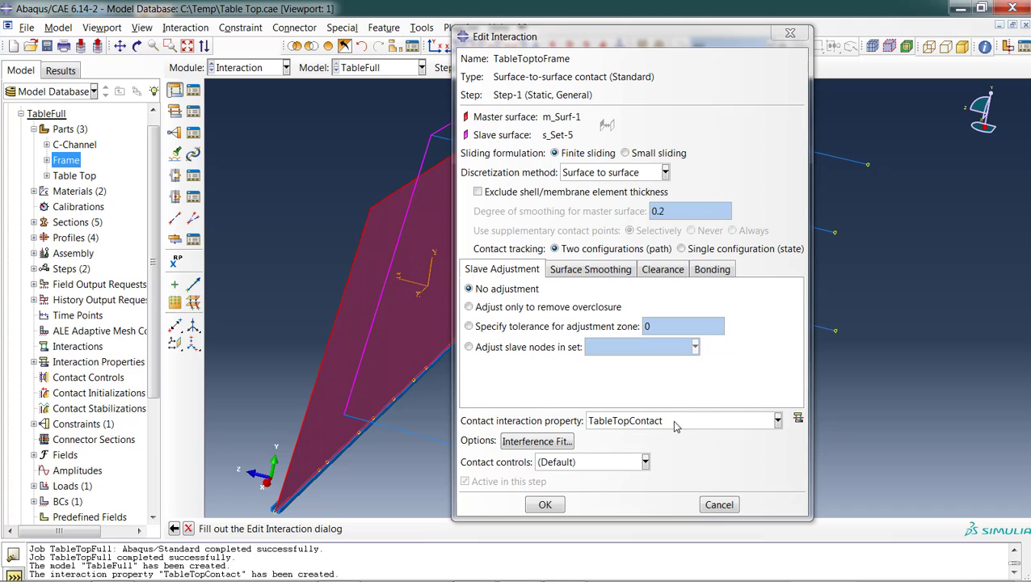
pyautogui.click(545, 504)
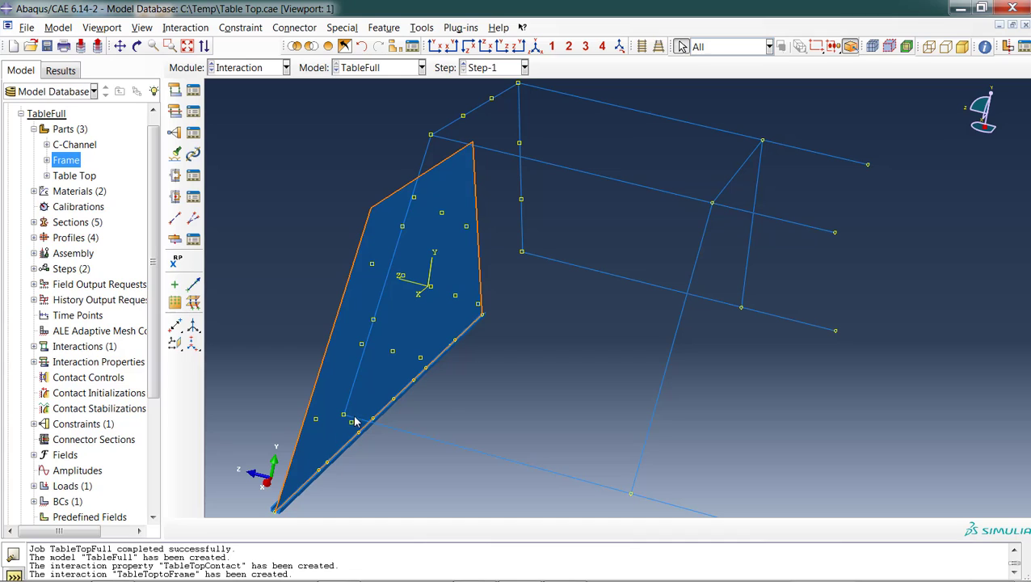
# Step: Open the Table Top part and edit its Shell planar-1 feature
pyautogui.click(246, 67)
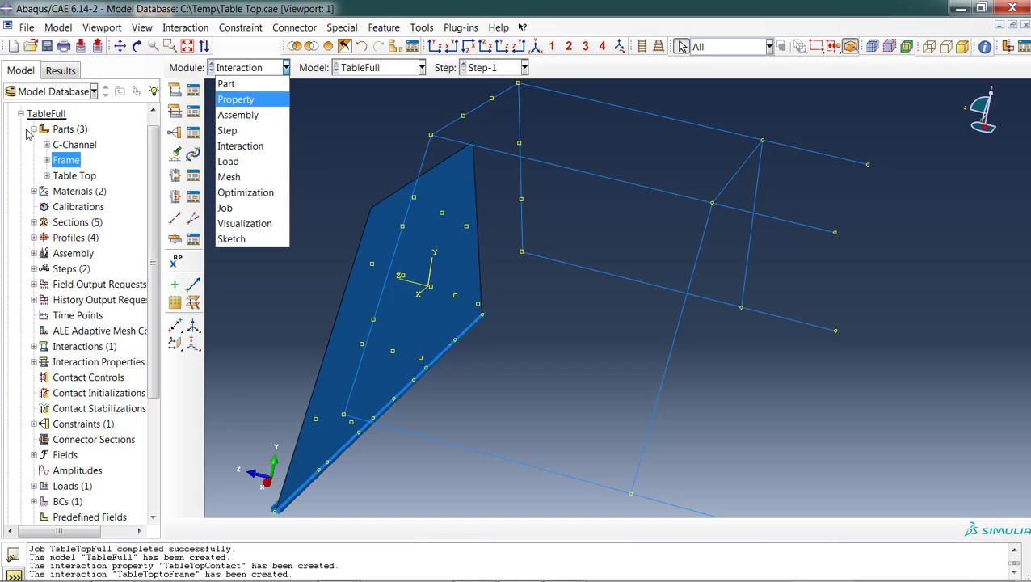
pyautogui.click(68, 181)
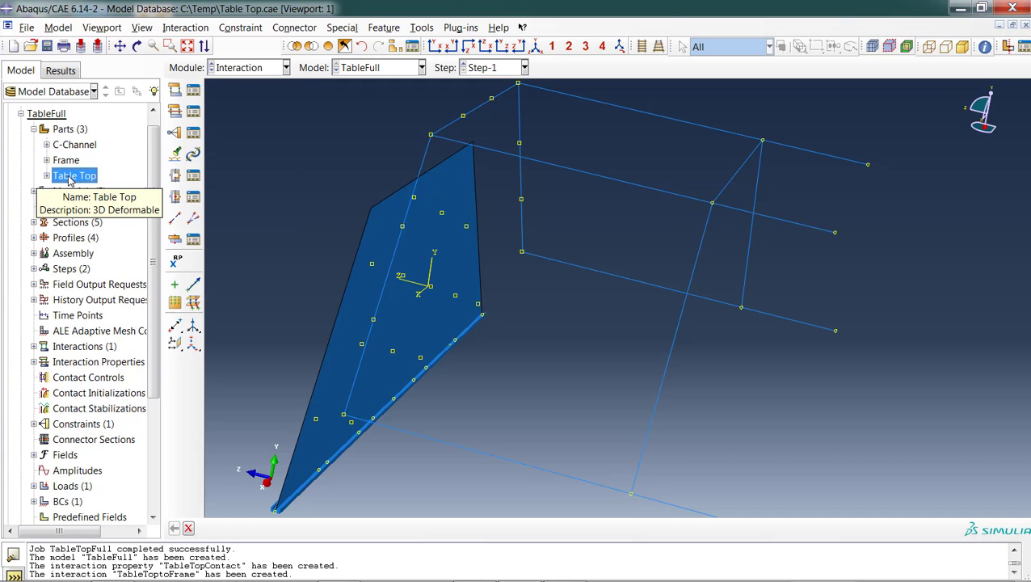
pyautogui.doubleClick(70, 179)
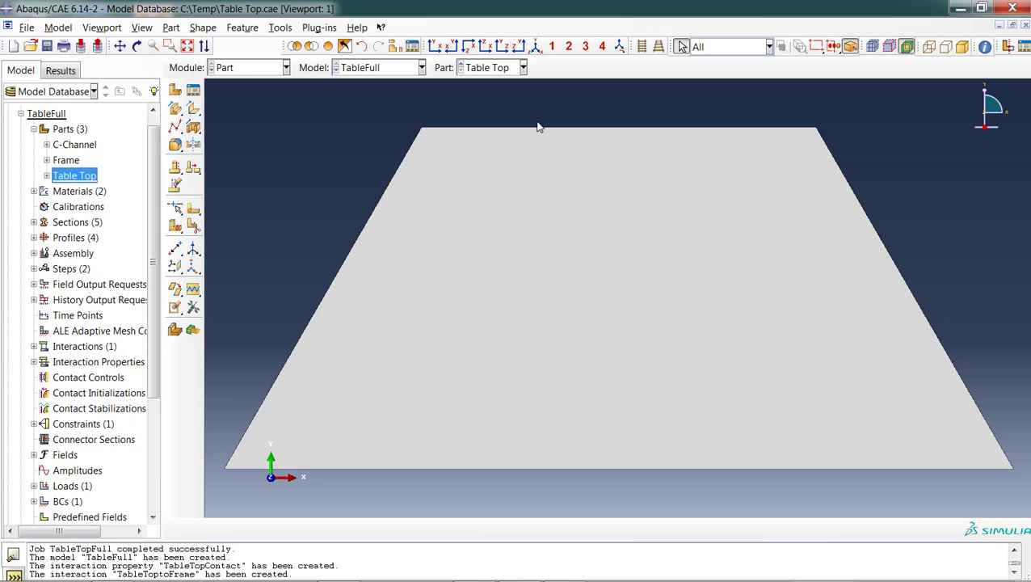
pyautogui.click(47, 176)
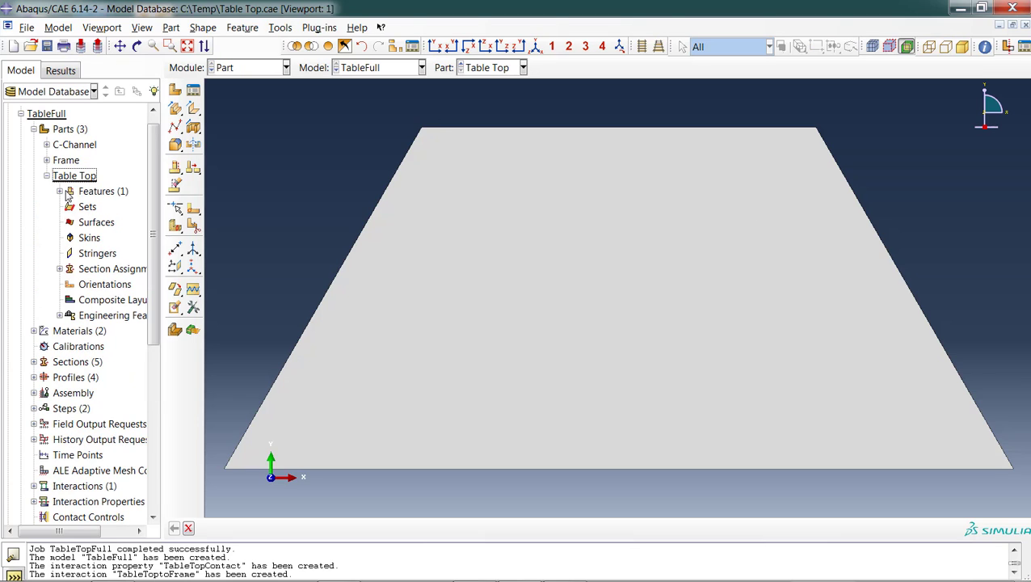
pyautogui.click(60, 192)
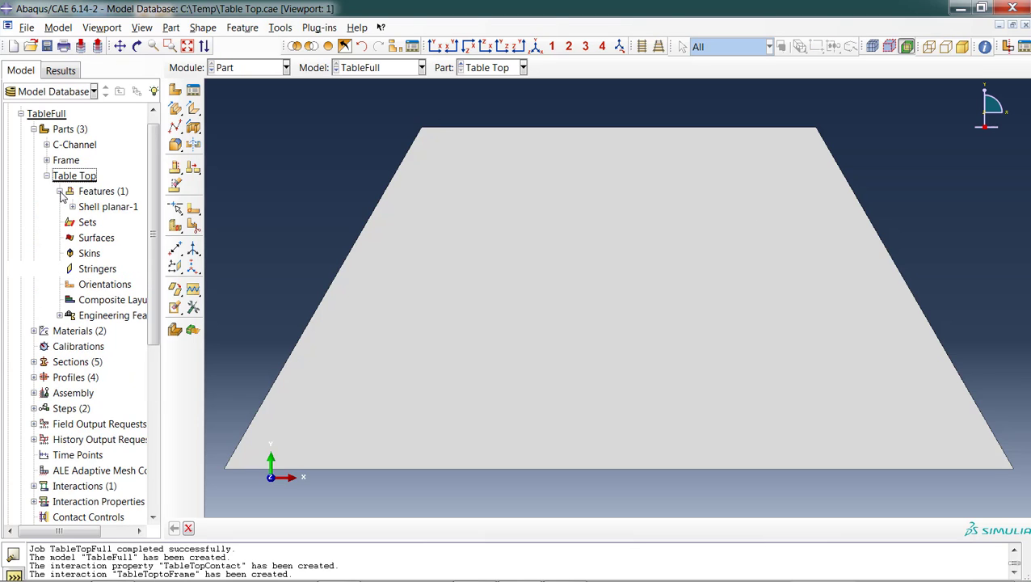
pyautogui.rightClick(104, 207)
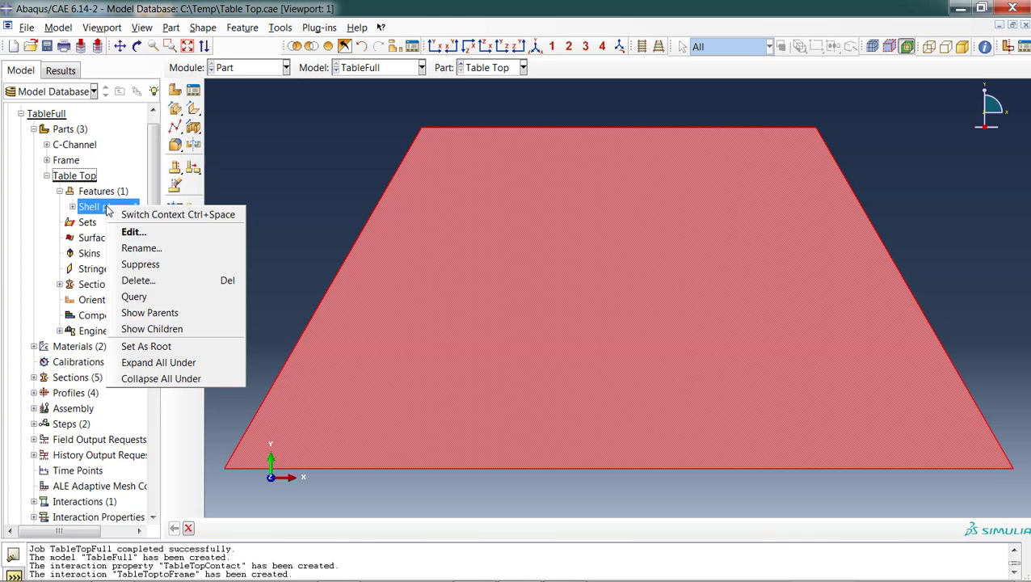
pyautogui.click(152, 236)
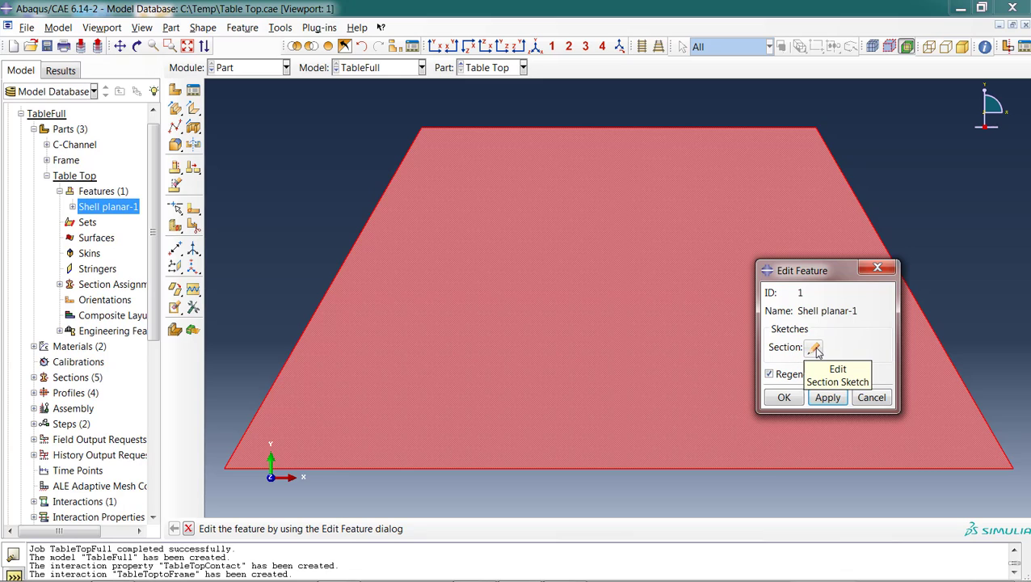
# Step: In the section sketch, change the trapezoid's top width to 27 and bottom width to 54
pyautogui.click(814, 348)
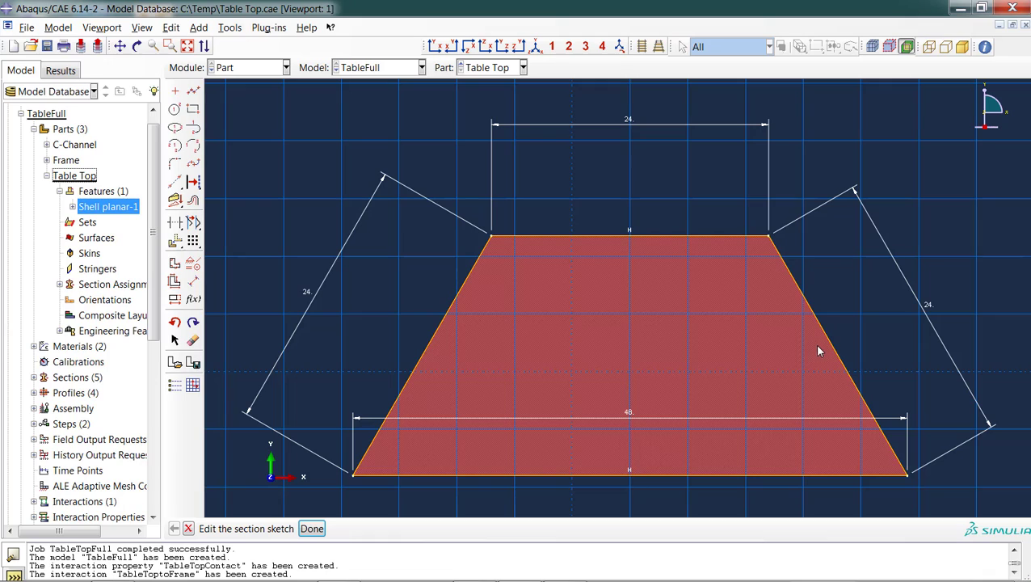
pyautogui.click(192, 281)
pyautogui.click(174, 299)
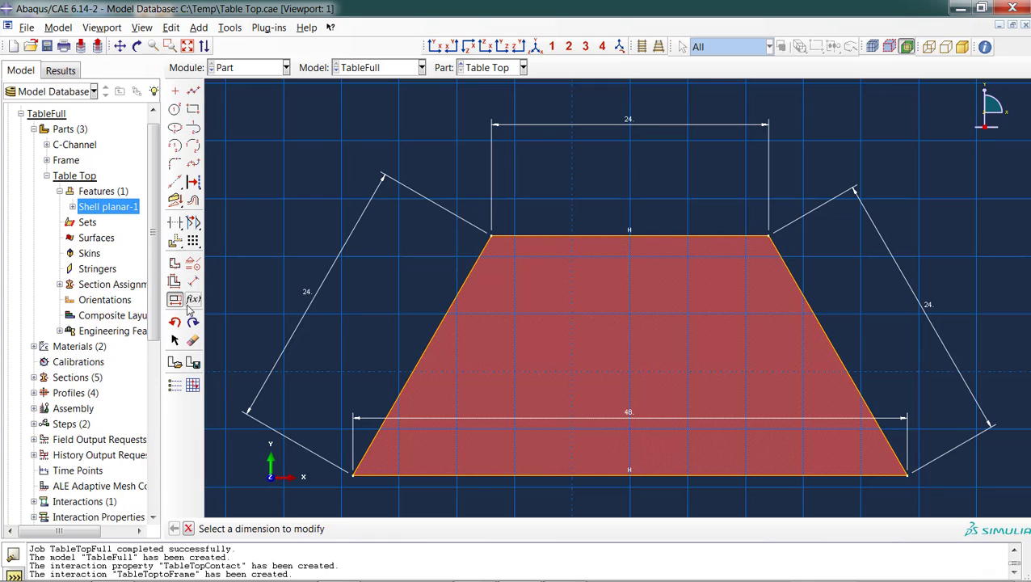
pyautogui.click(629, 123)
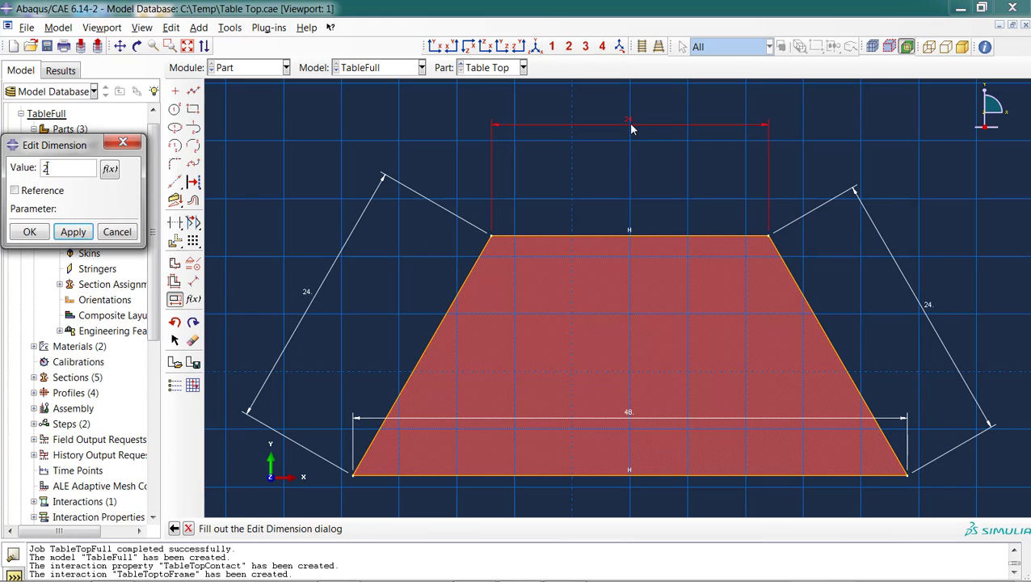
pyautogui.write('27')
pyautogui.click(72, 232)
pyautogui.click(29, 232)
pyautogui.click(631, 421)
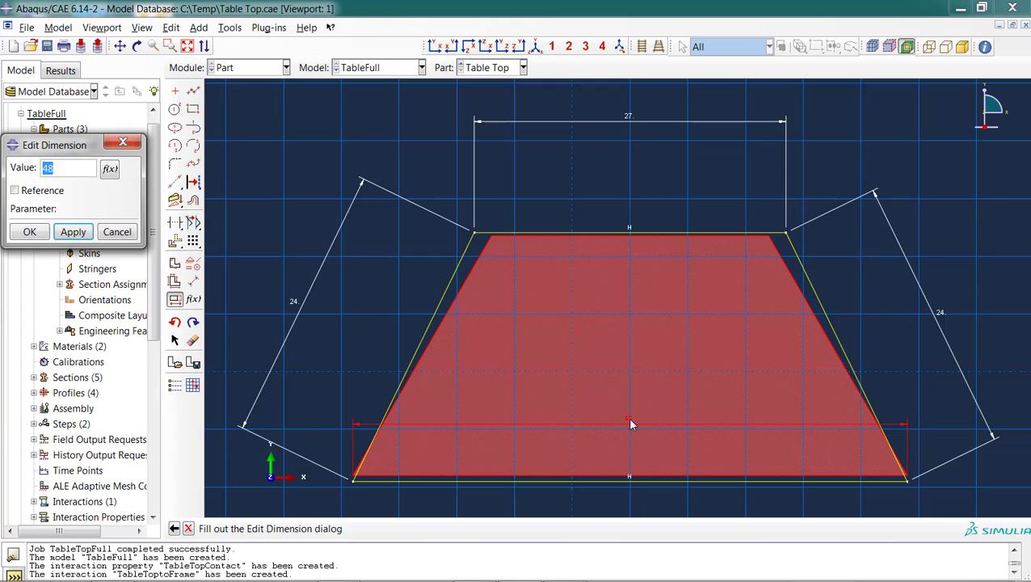
pyautogui.write('5')
pyautogui.click(29, 232)
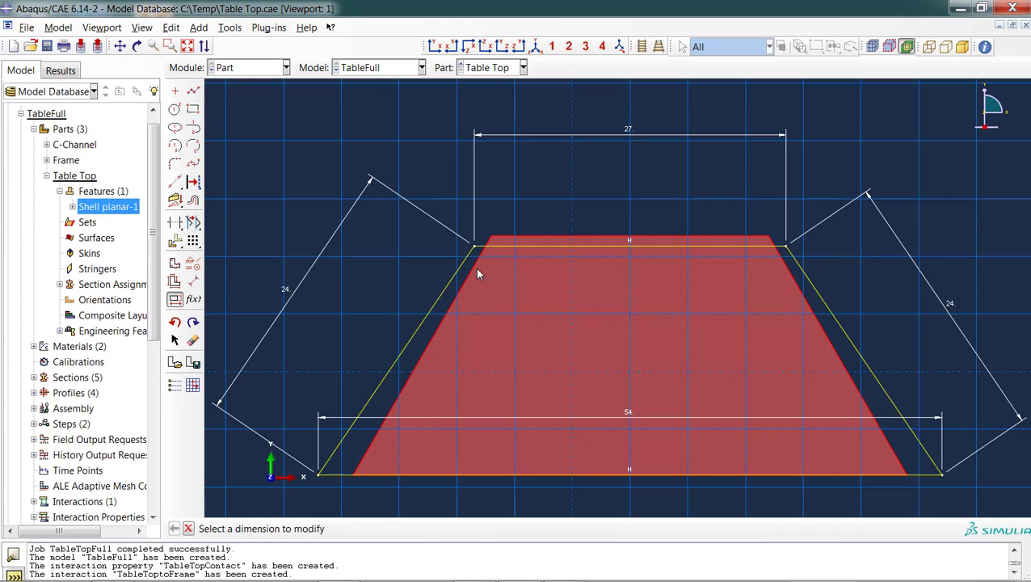
# Step: Delete the left side's 24 dimension and add a 60° angle between right side and base
pyautogui.click(192, 342)
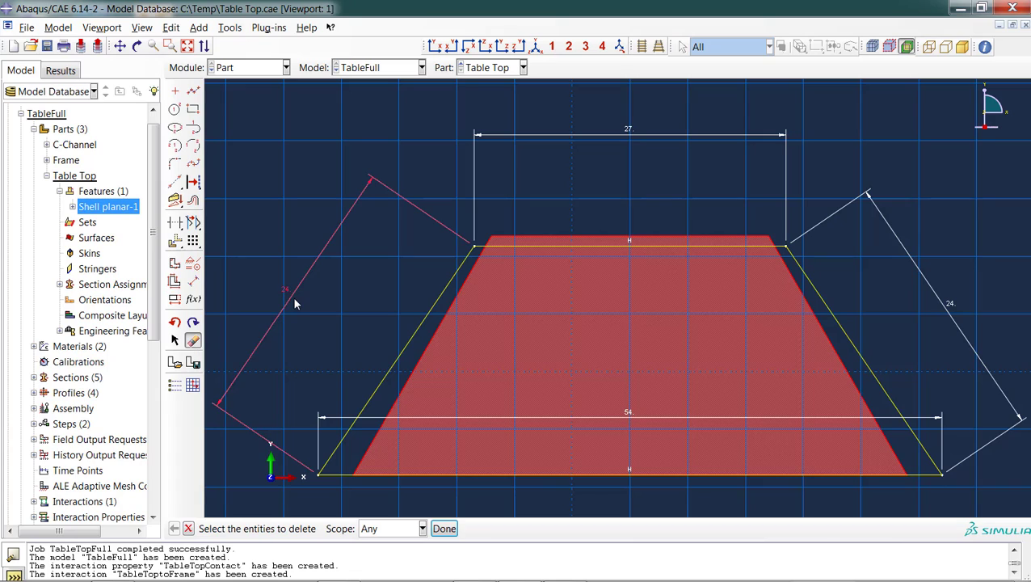
pyautogui.click(293, 302)
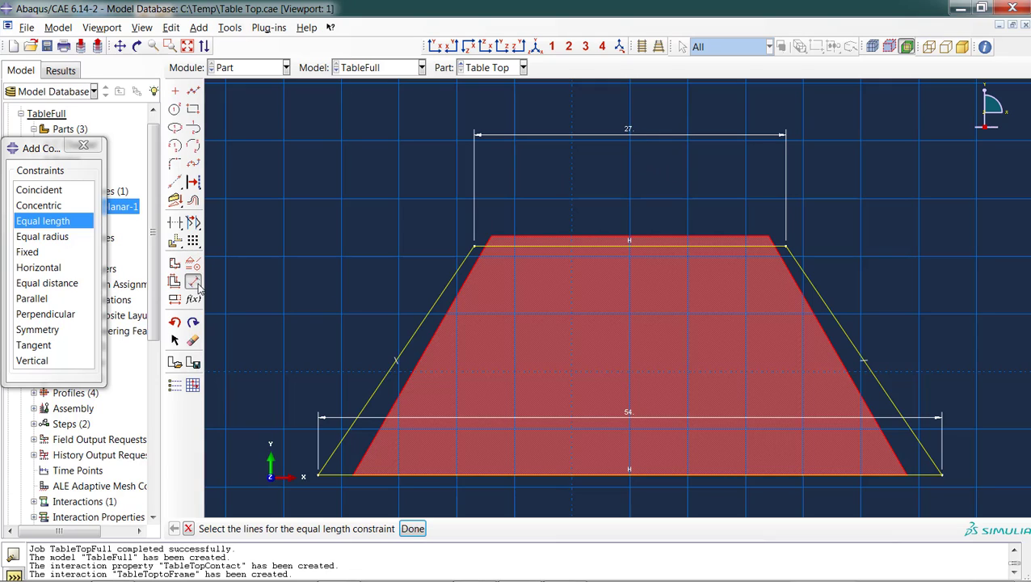
pyautogui.click(193, 283)
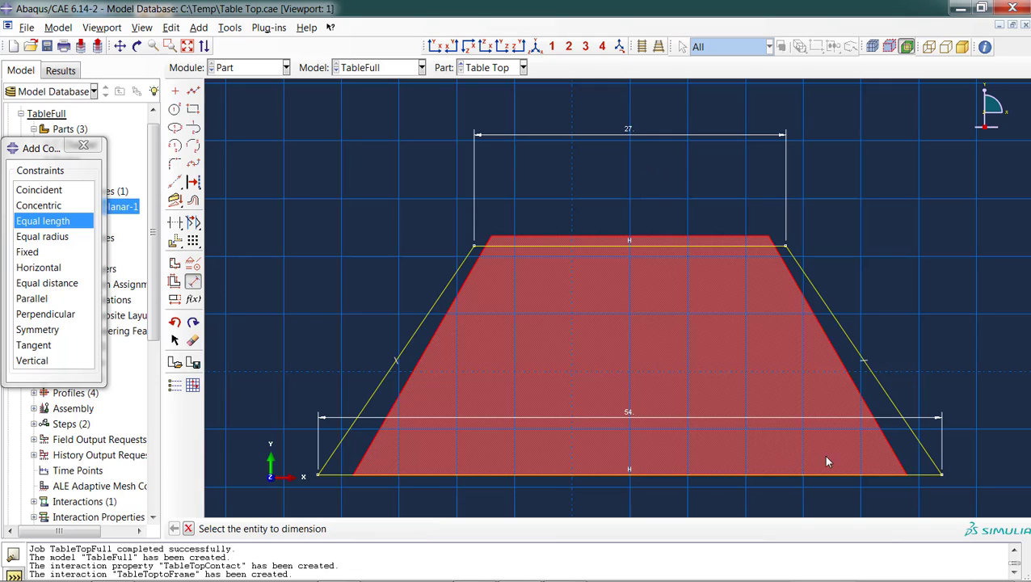
pyautogui.click(893, 411)
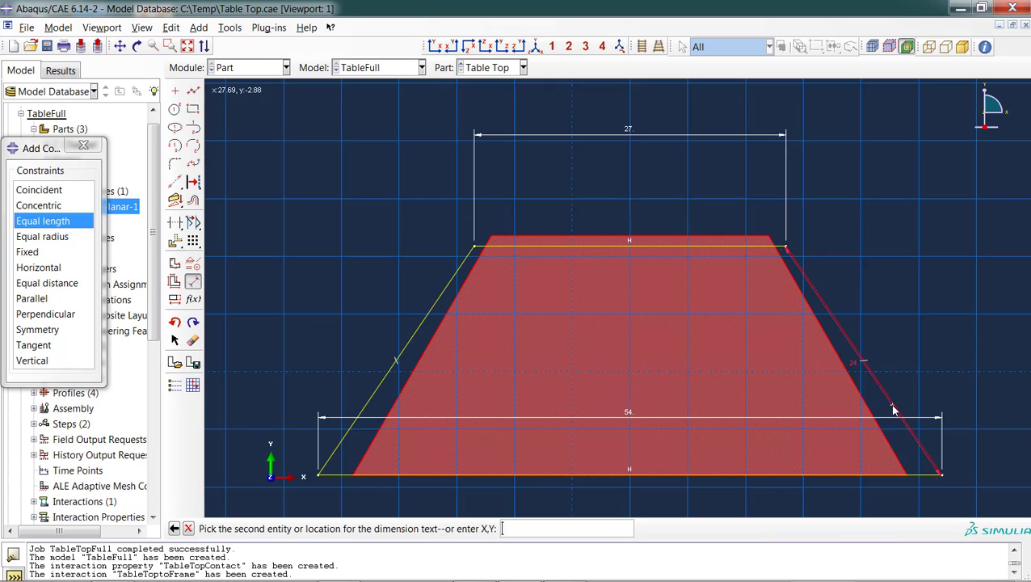
pyautogui.click(831, 475)
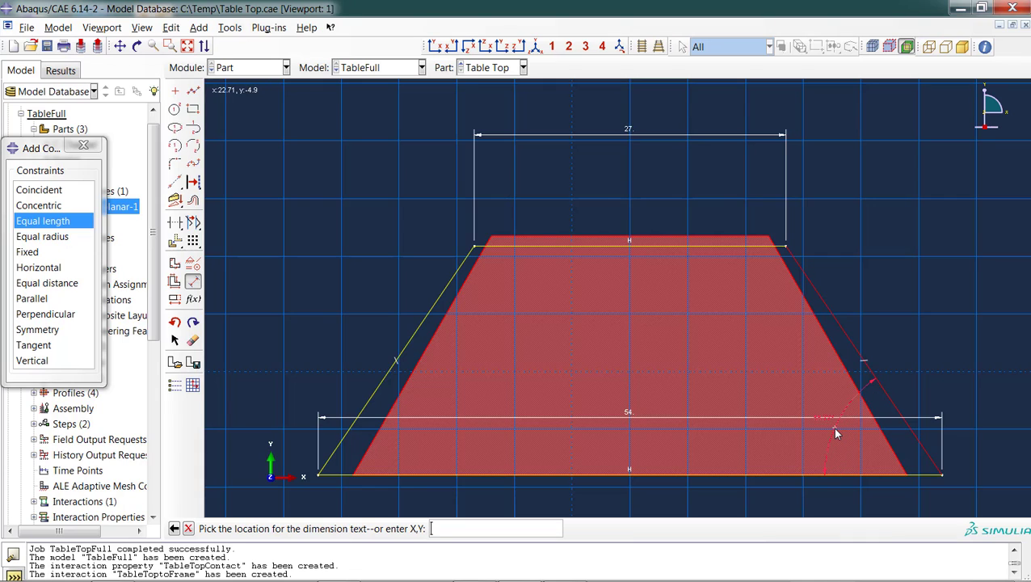
pyautogui.click(836, 434)
pyautogui.write('60')
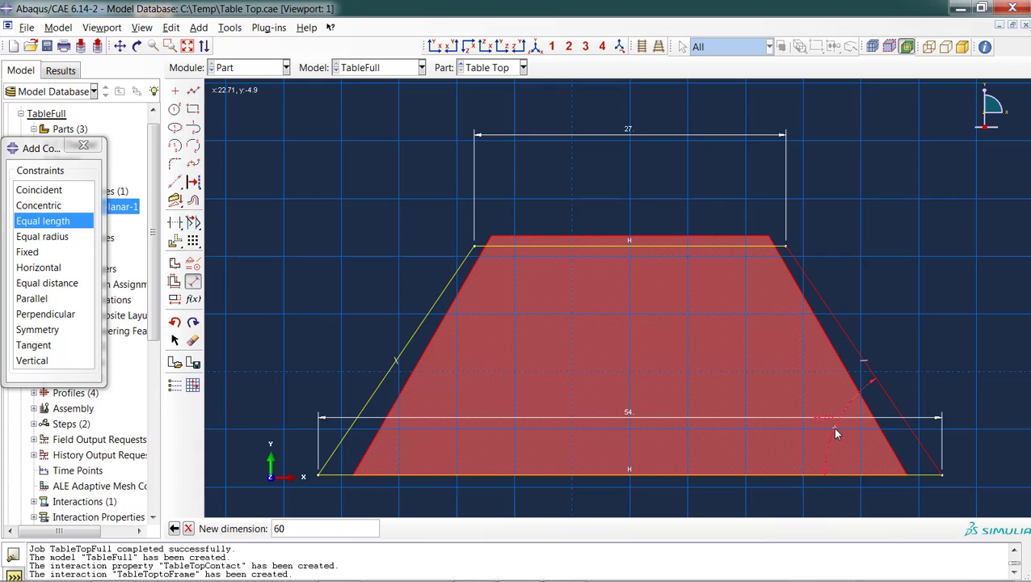
pyautogui.press('Return')
pyautogui.press('Escape')
pyautogui.click(312, 529)
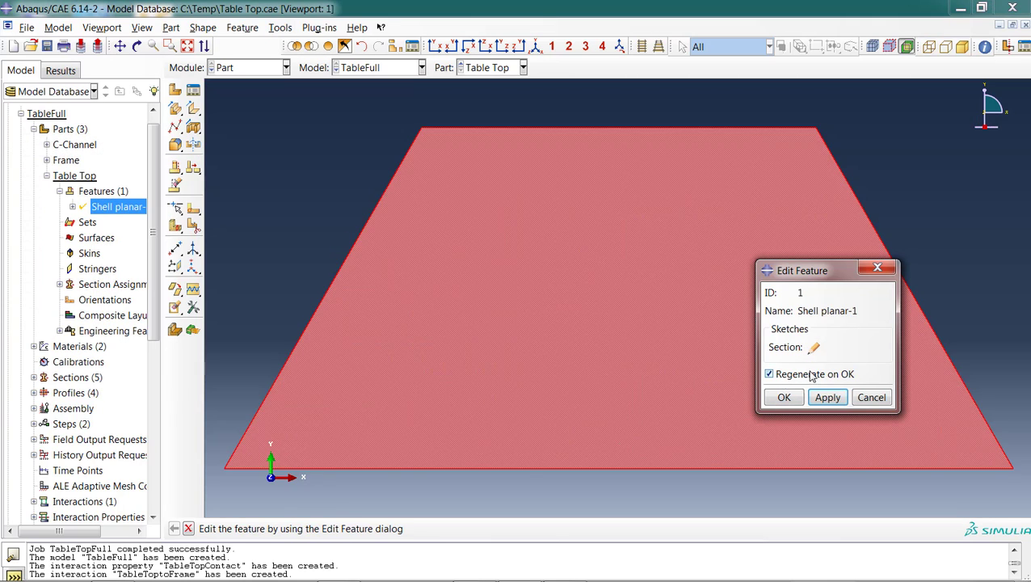
# Step: Apply the Table Top shell edit and regenerate the assembly instances
pyautogui.click(784, 399)
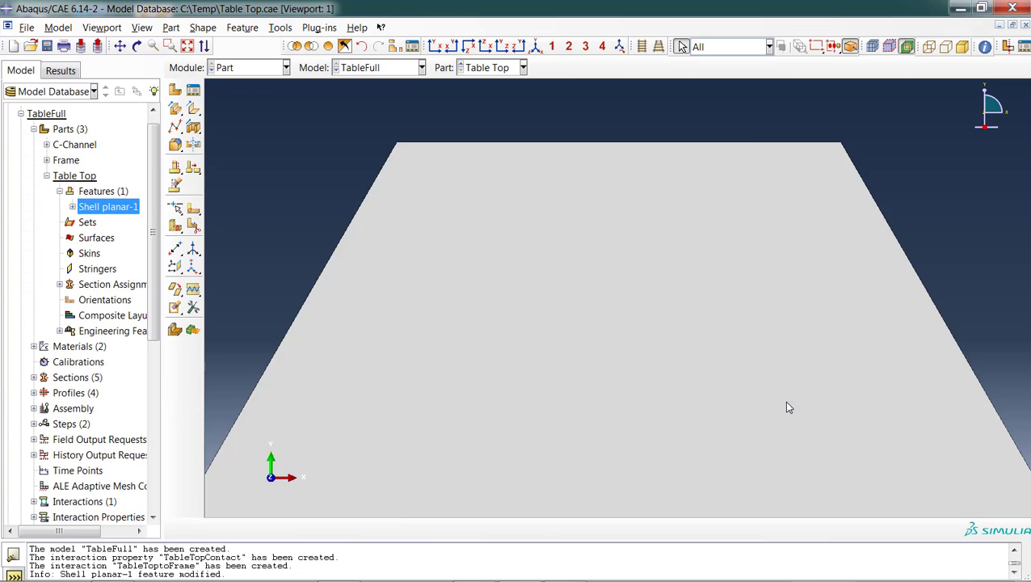
pyautogui.click(187, 46)
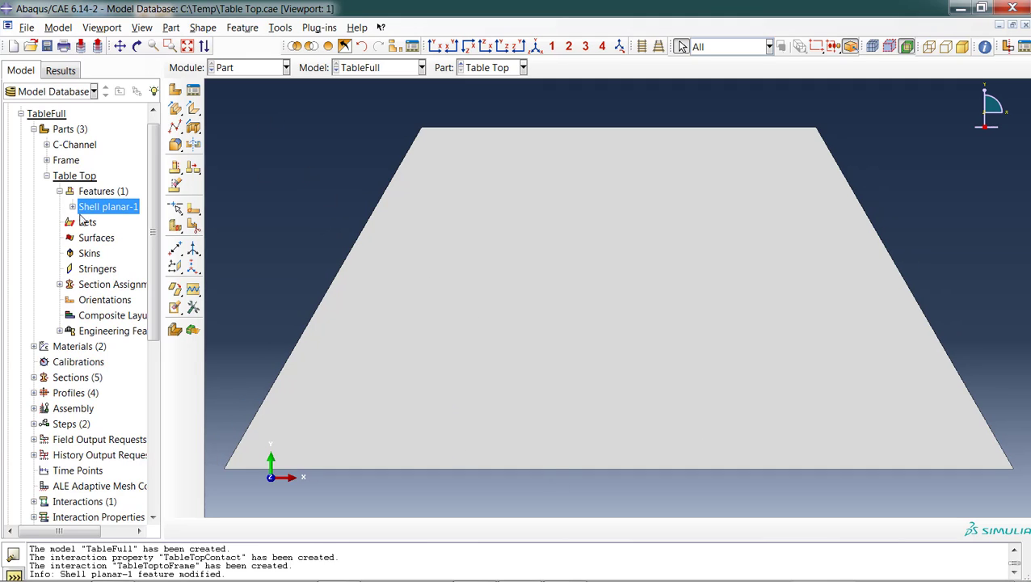
pyautogui.click(46, 177)
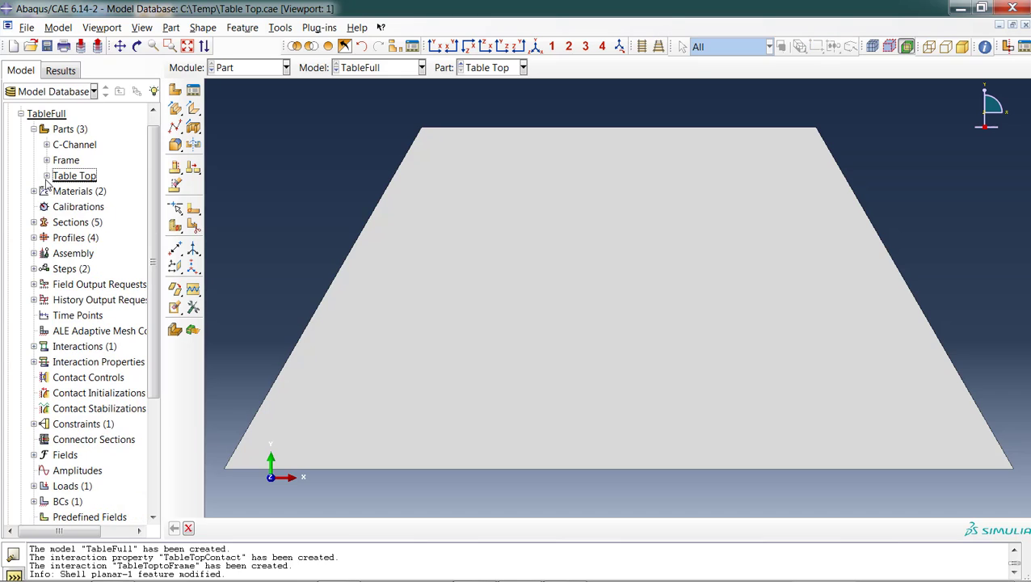
pyautogui.click(34, 253)
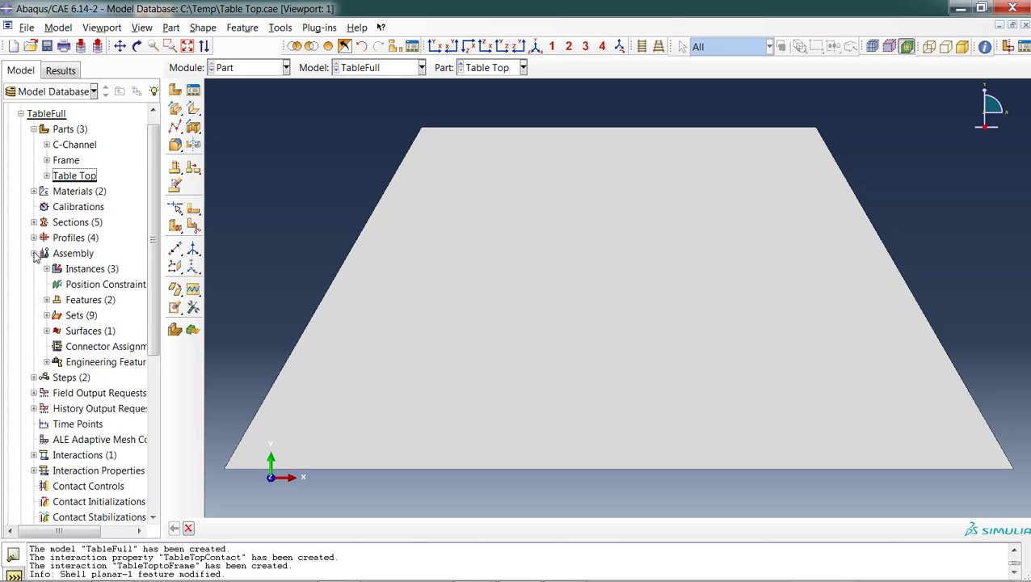
pyautogui.click(46, 269)
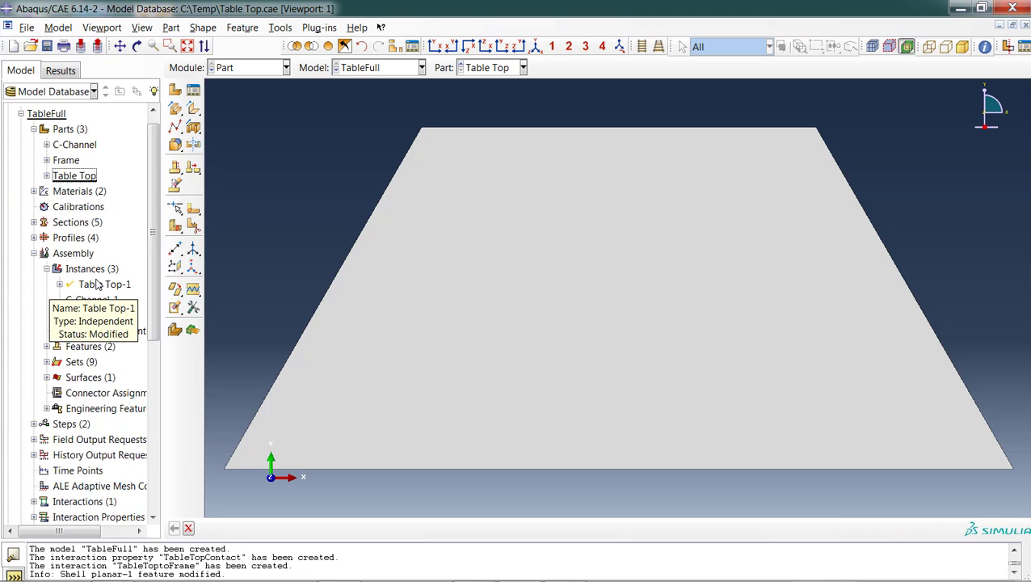
pyautogui.rightClick(96, 283)
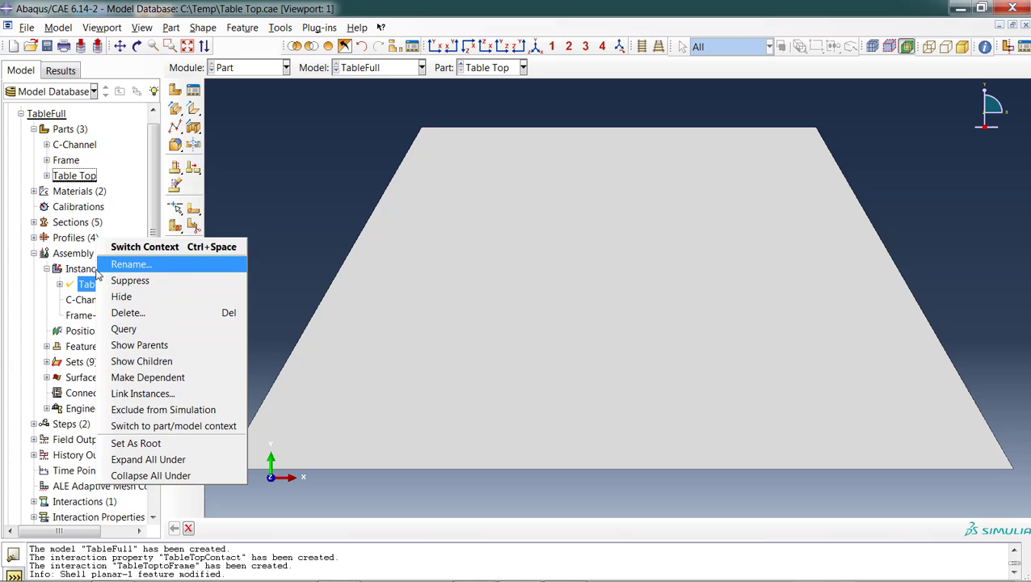
pyautogui.click(90, 275)
pyautogui.rightClick(82, 272)
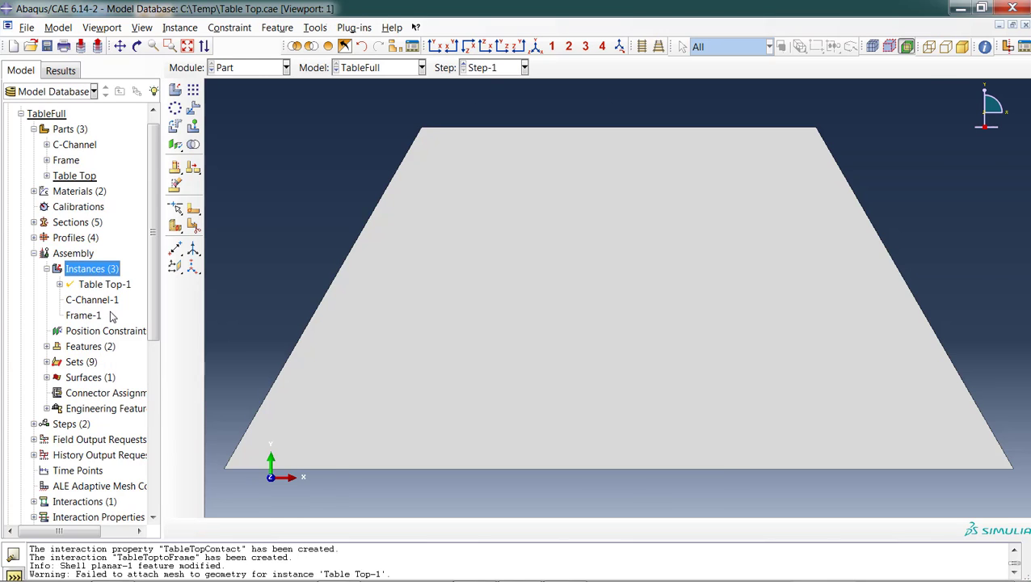
pyautogui.click(111, 312)
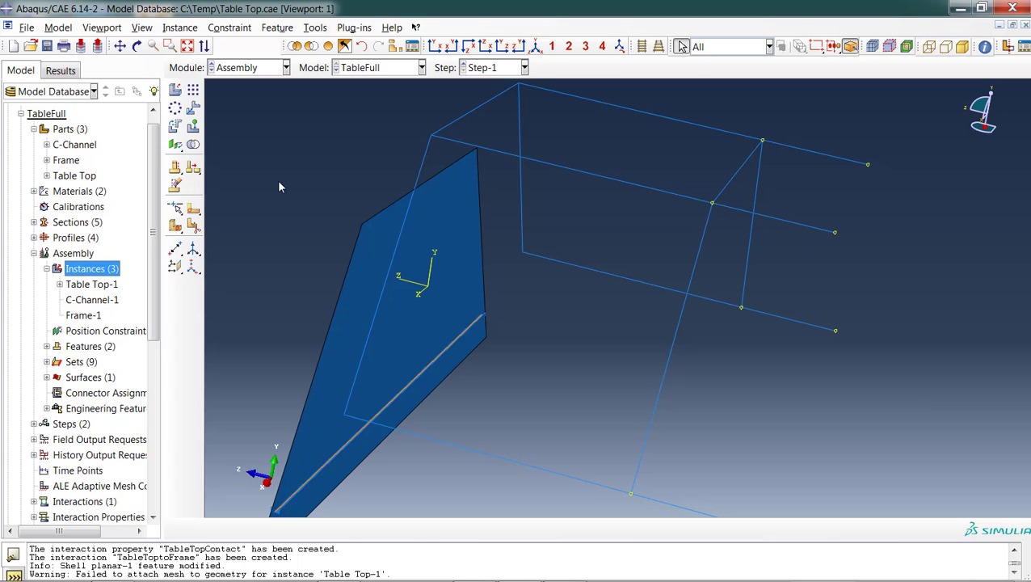
# Step: Open the Wire-1 sketch of the C-Channel part
pyautogui.click(266, 68)
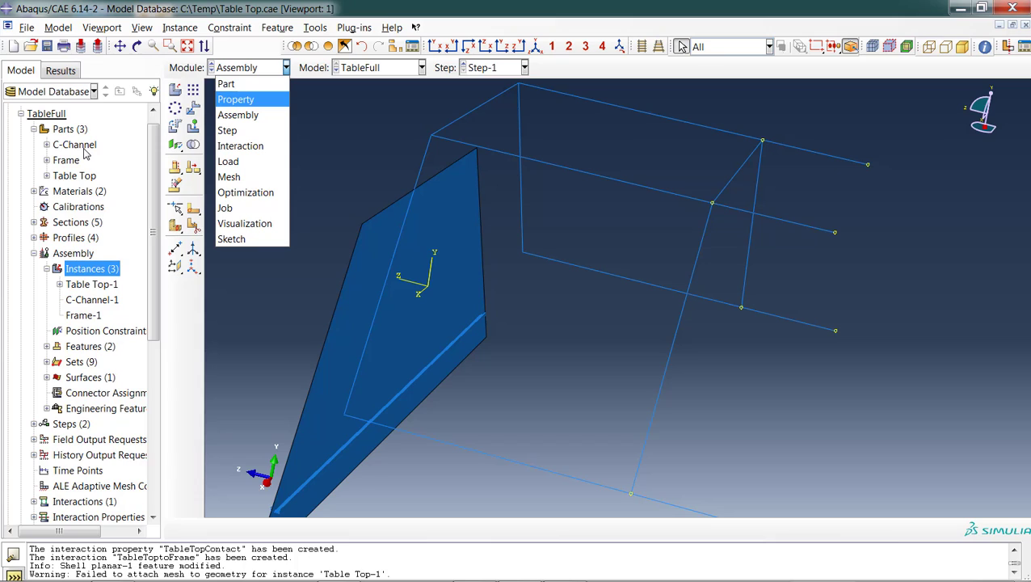
pyautogui.click(77, 147)
pyautogui.doubleClick(75, 145)
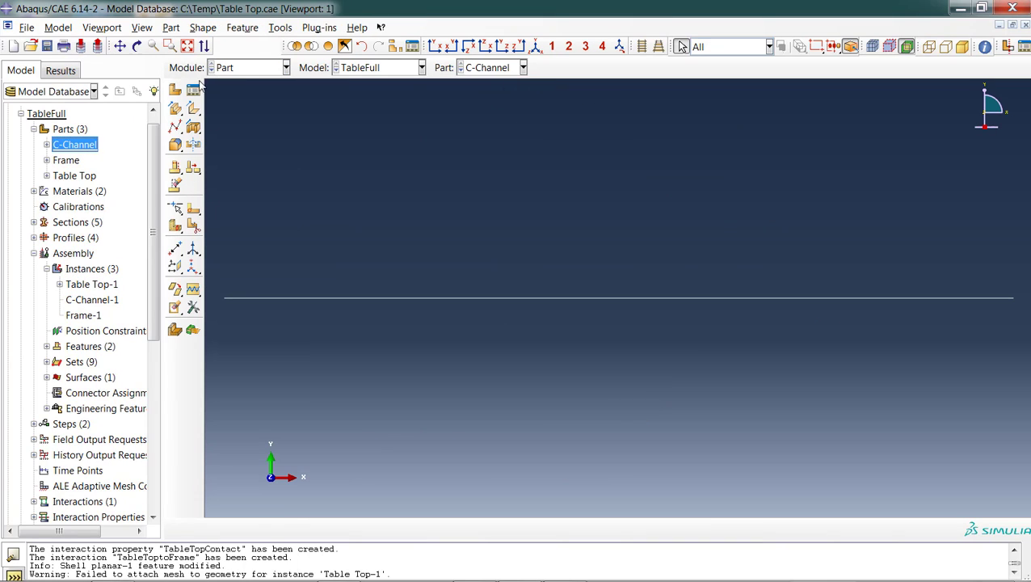
pyautogui.click(47, 145)
pyautogui.click(59, 160)
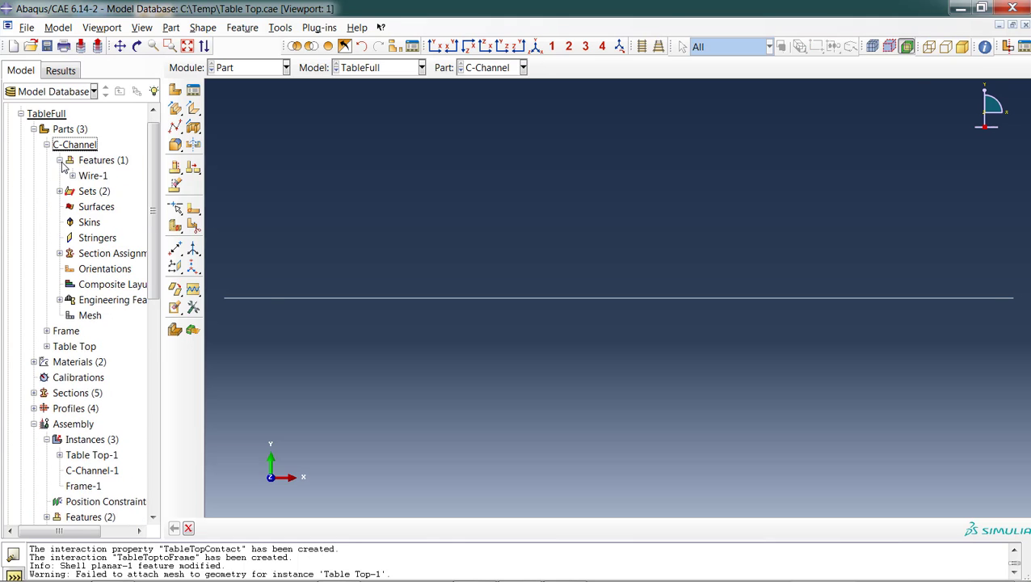
pyautogui.click(76, 175)
pyautogui.doubleClick(121, 191)
# Step: Set the wire length to 54 and regenerate the C-Channel part
pyautogui.click(175, 299)
pyautogui.click(607, 231)
pyautogui.write('54')
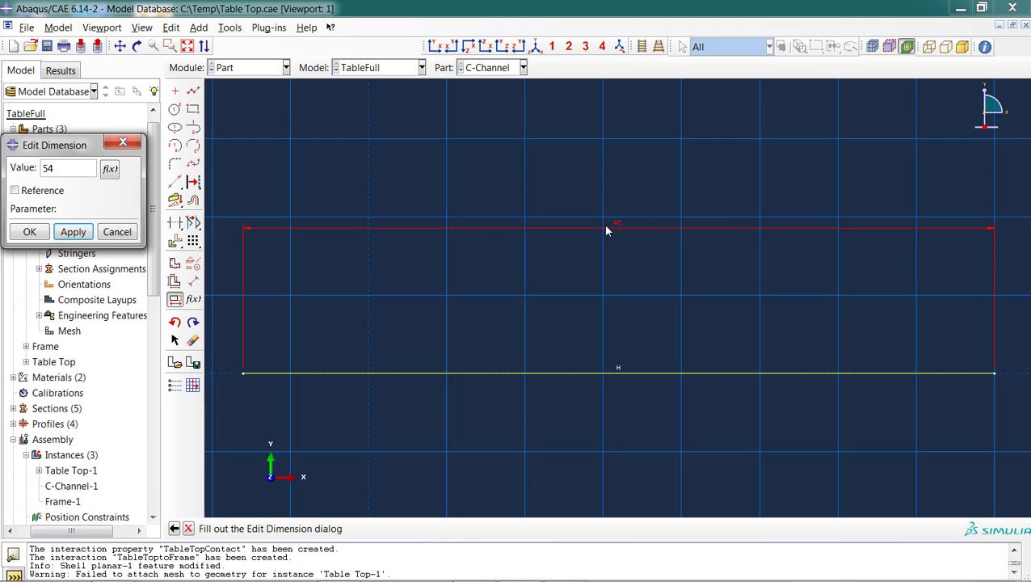
pyautogui.click(28, 232)
pyautogui.click(311, 527)
pyautogui.click(71, 165)
pyautogui.rightClick(76, 160)
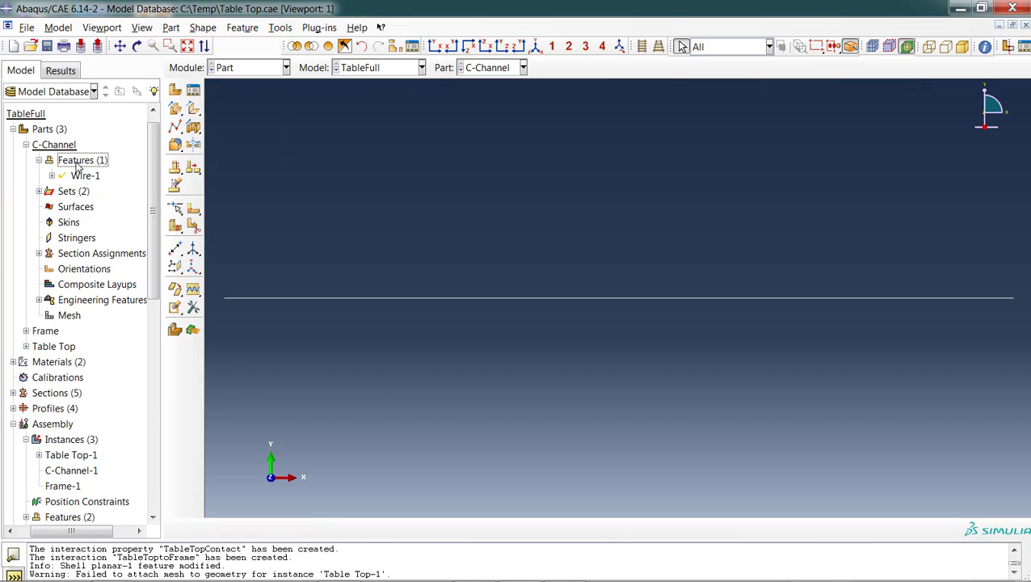
pyautogui.click(89, 186)
pyautogui.click(25, 144)
pyautogui.click(285, 67)
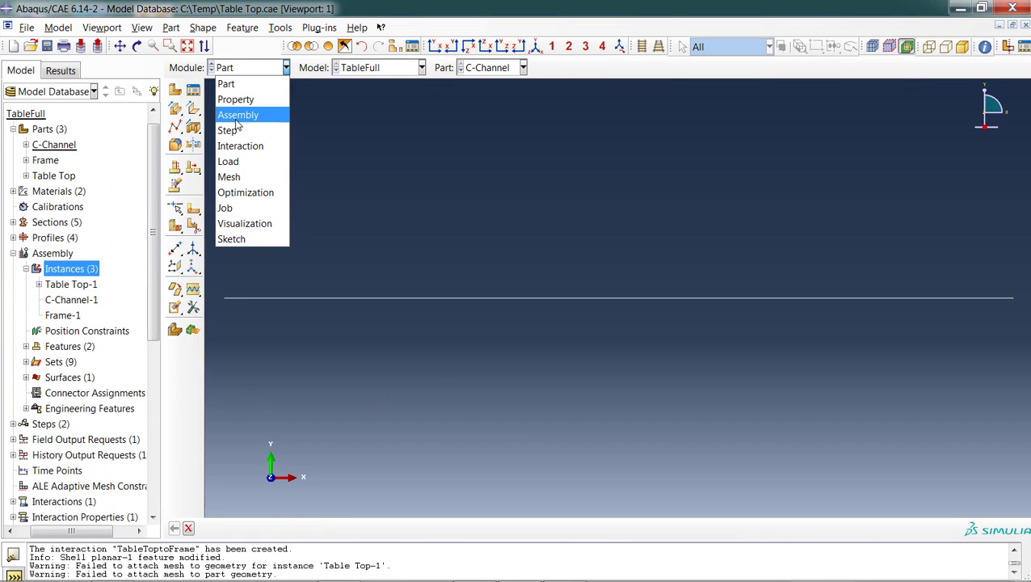
# Step: Translate the C-Channel-1 instance by (3, -3.49127, 0) to the table-top corner, then orbit
pyautogui.click(237, 114)
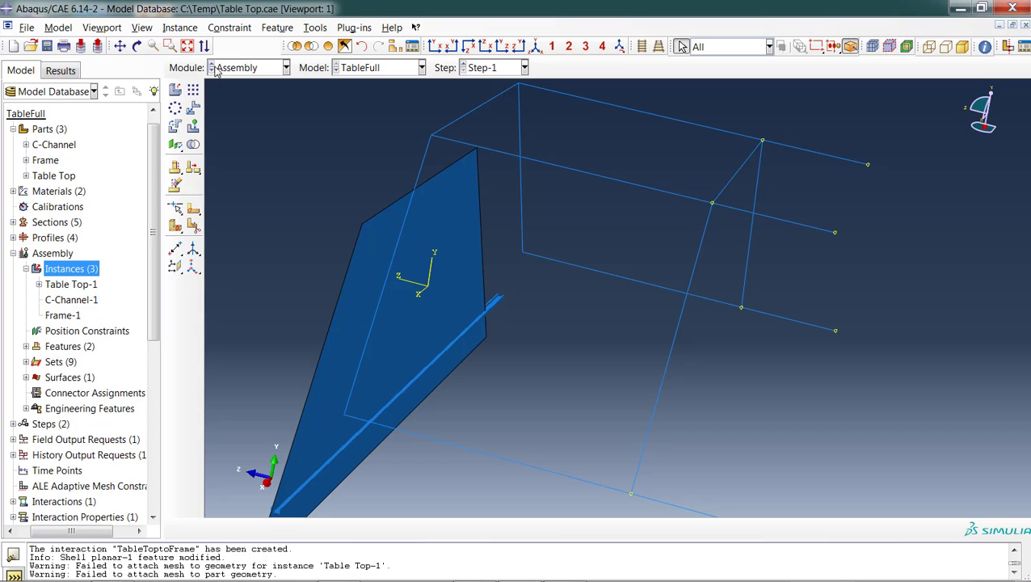
pyautogui.click(193, 108)
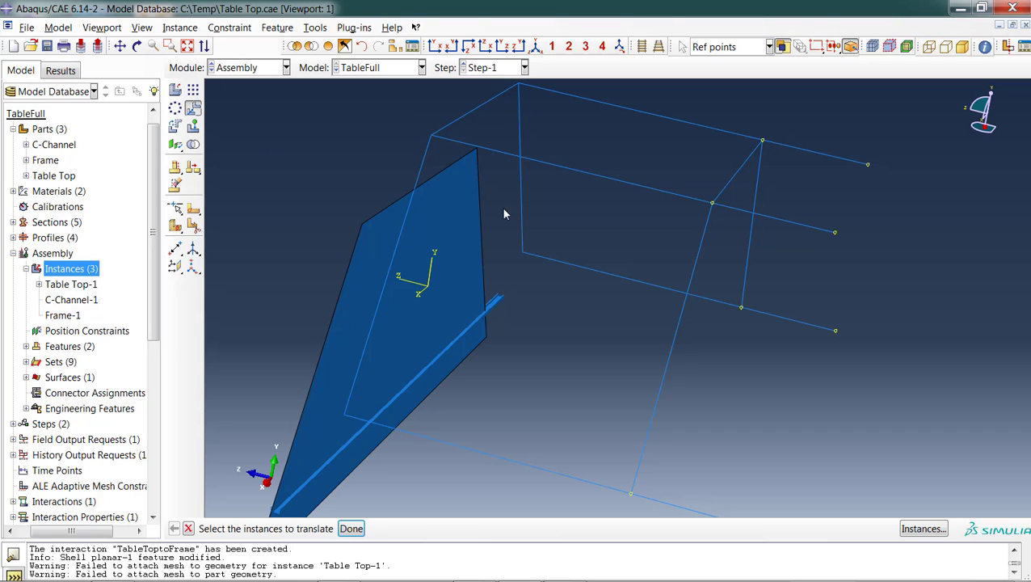
pyautogui.click(496, 305)
pyautogui.click(356, 528)
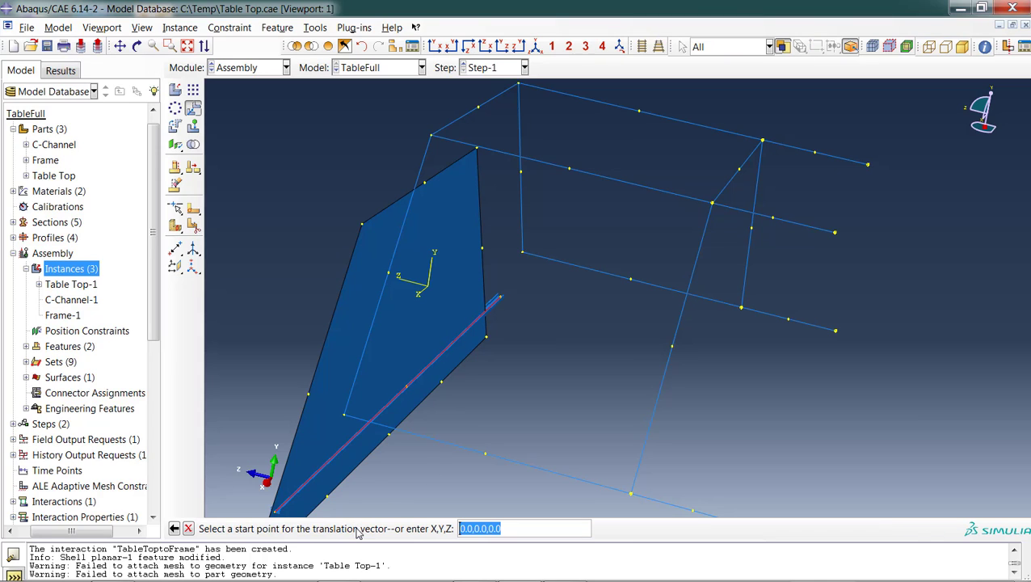
pyautogui.click(501, 300)
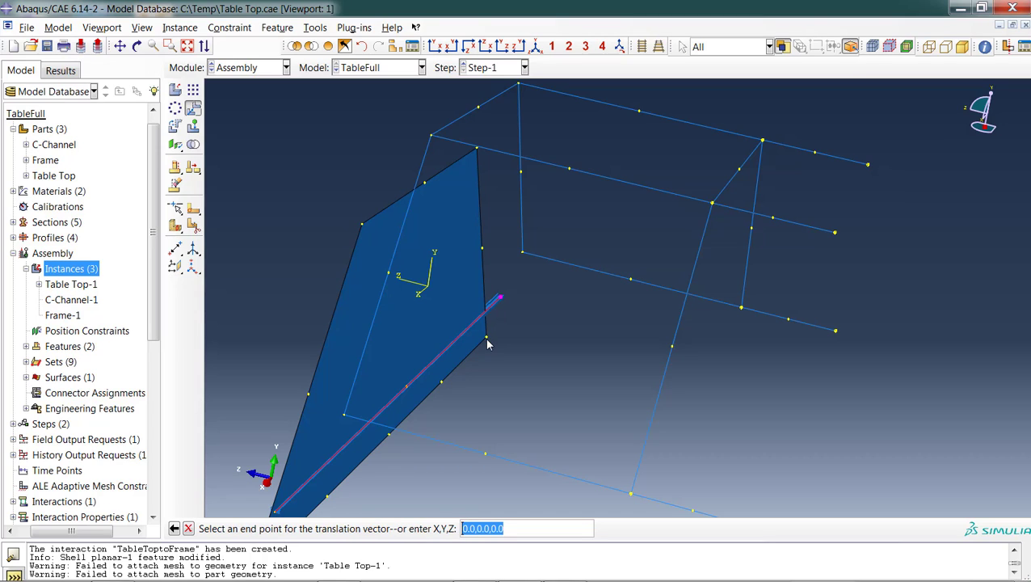
pyautogui.click(487, 338)
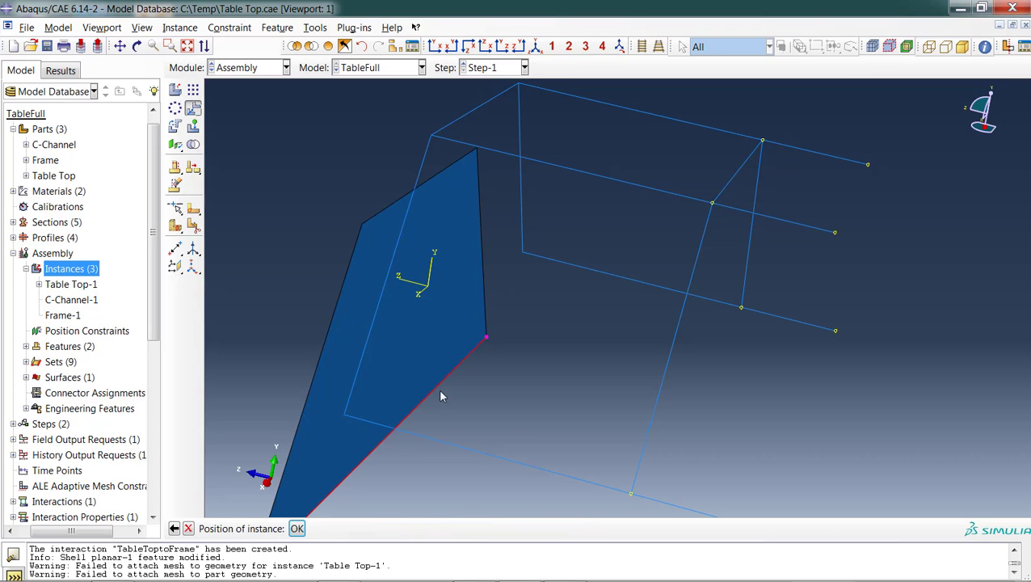
pyautogui.click(304, 527)
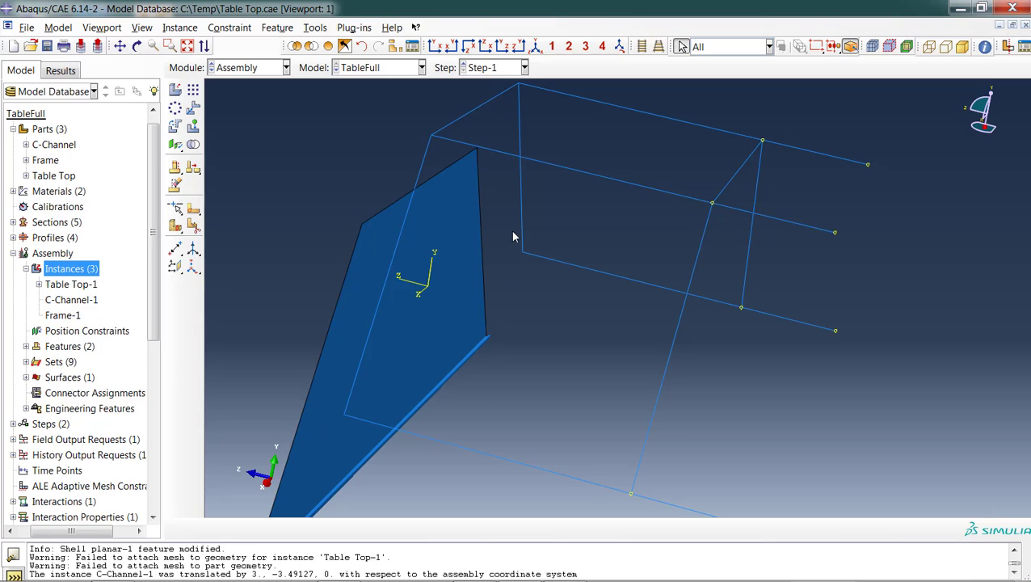
pyautogui.keyDown('ctrl'); pyautogui.keyDown('alt'); pyautogui.moveTo(529, 252); pyautogui.dragTo(323, 408); pyautogui.keyUp('alt'); pyautogui.keyUp('ctrl')
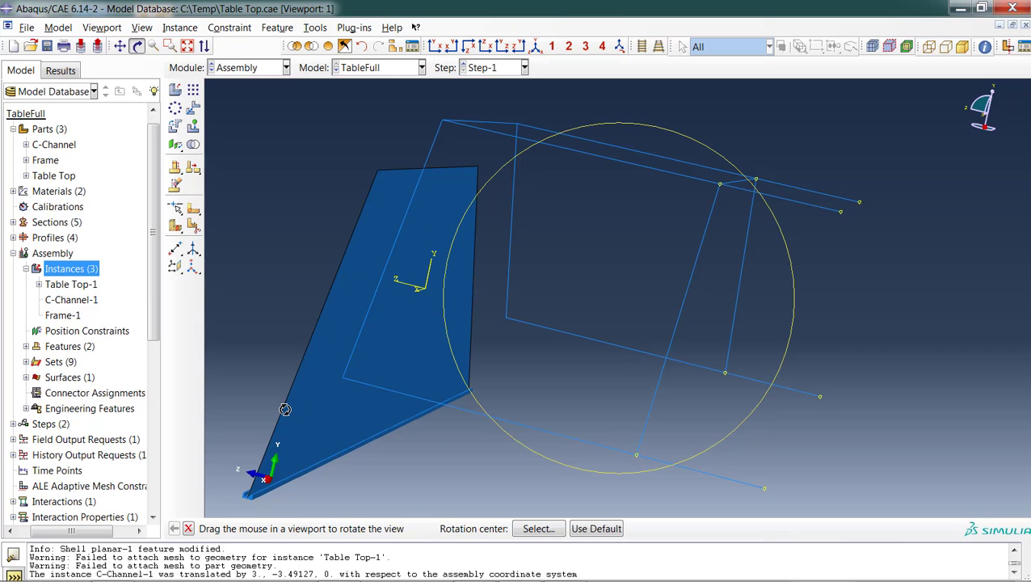
pyautogui.press('Escape')
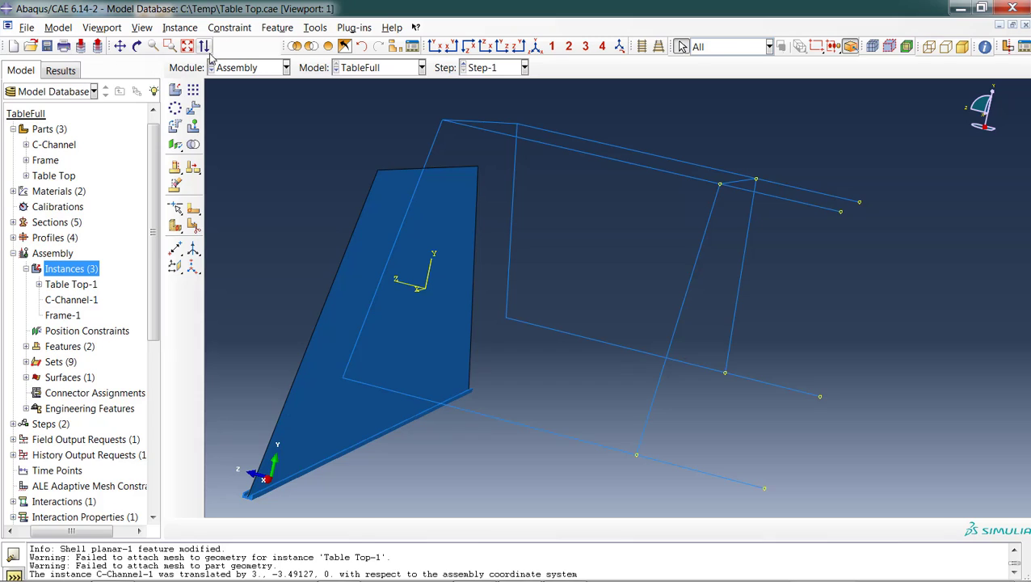
# Step: Translate the table top vertex-to-vertex so its corner meets the frame's top corner
pyautogui.click(193, 108)
pyautogui.moveTo(217, 414); pyautogui.dragTo(299, 510)
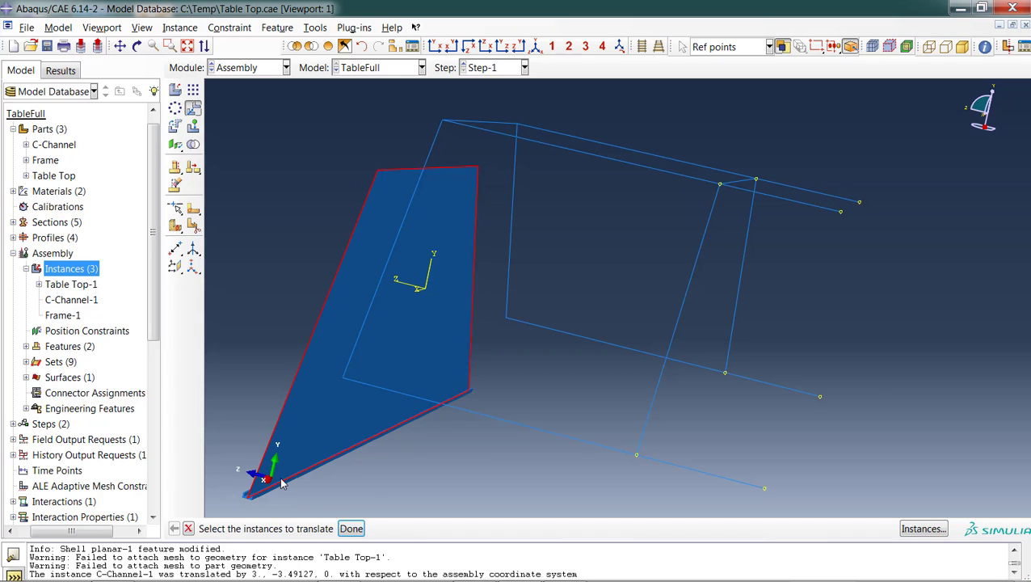
pyautogui.click(350, 530)
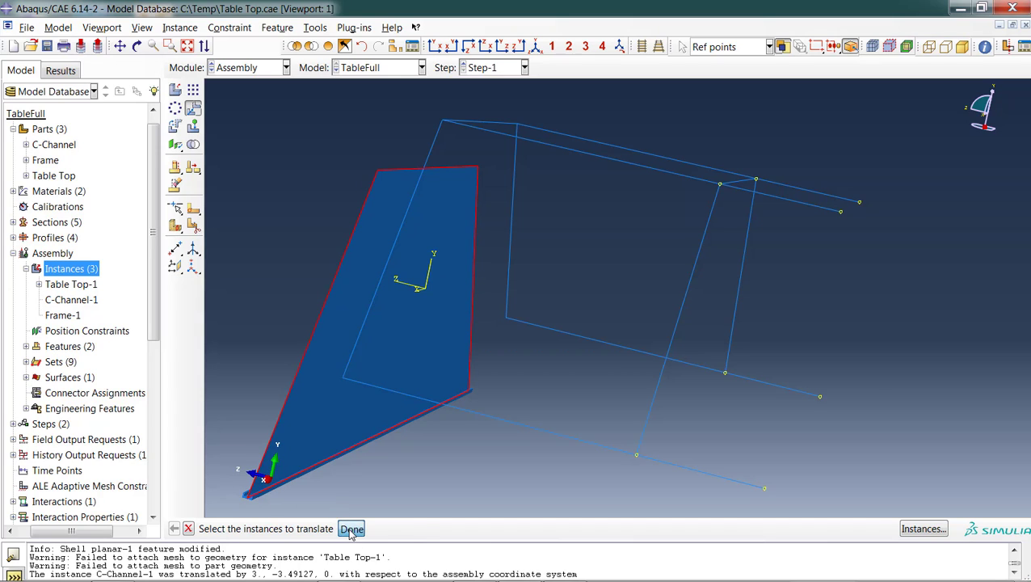
pyautogui.click(247, 496)
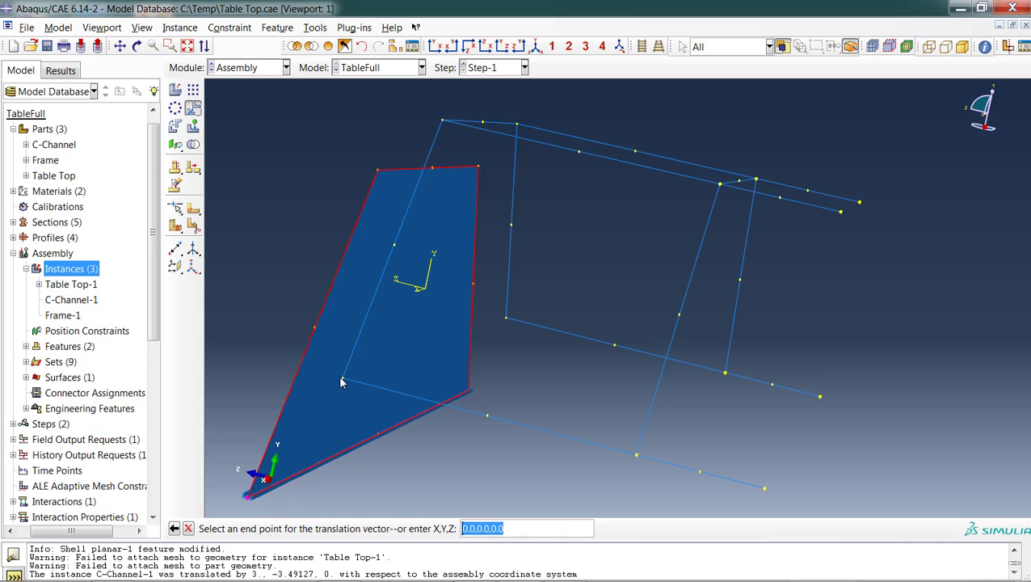
pyautogui.click(341, 382)
pyautogui.click(295, 527)
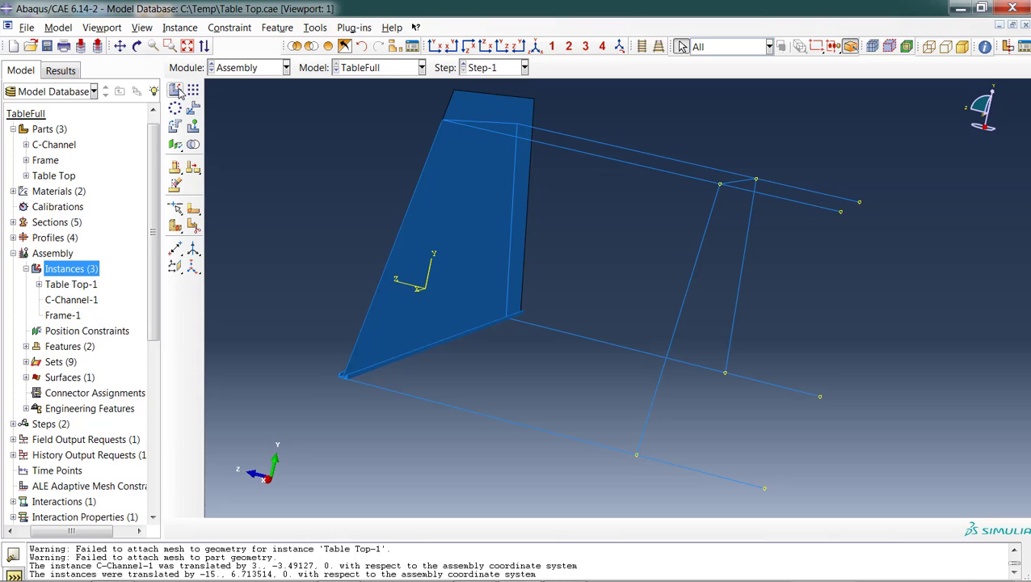
# Step: Translate the table top again from the origin to end point 3,0,0
pyautogui.click(193, 108)
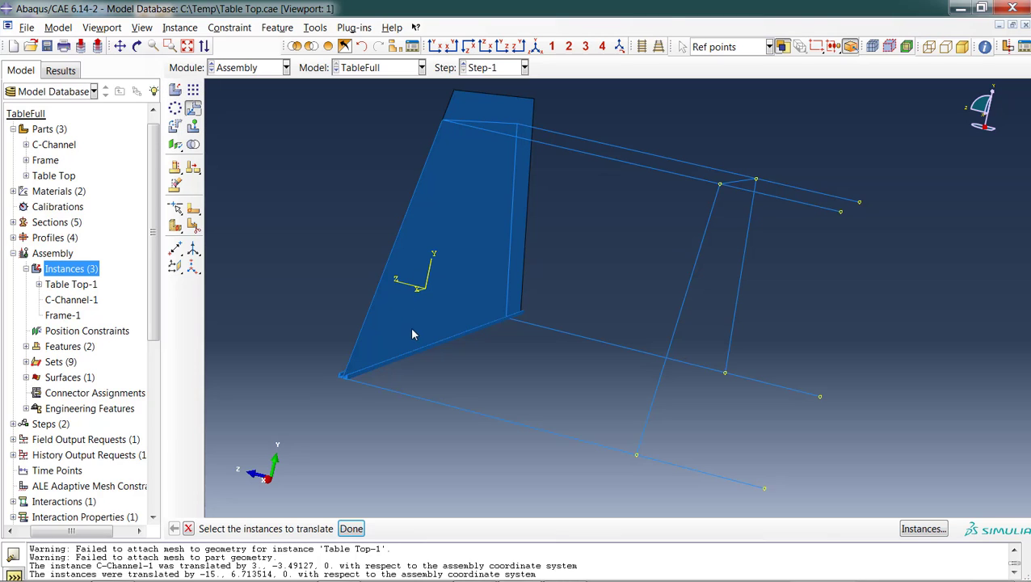
pyautogui.moveTo(411, 334); pyautogui.dragTo(453, 370)
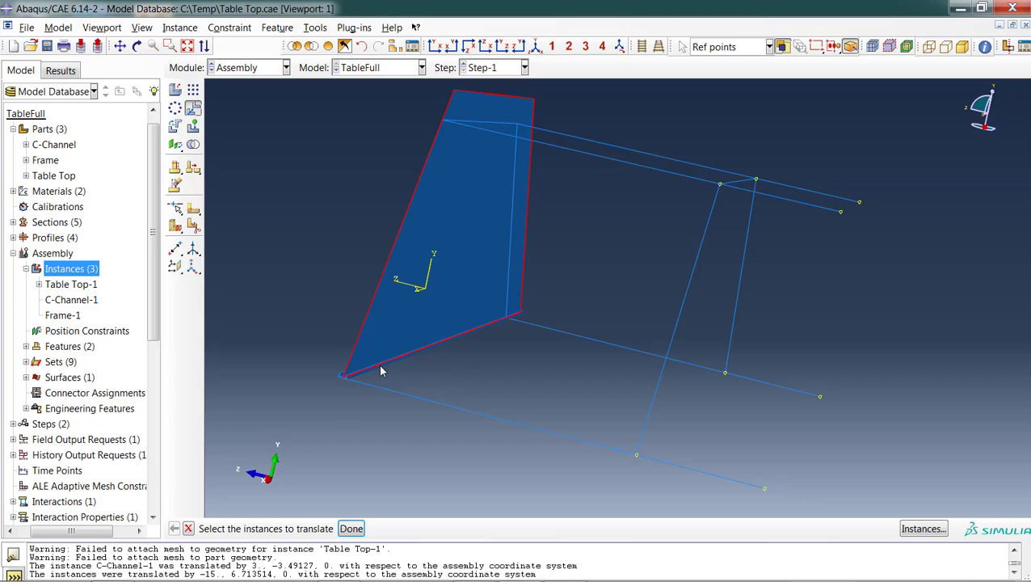
pyautogui.click(349, 530)
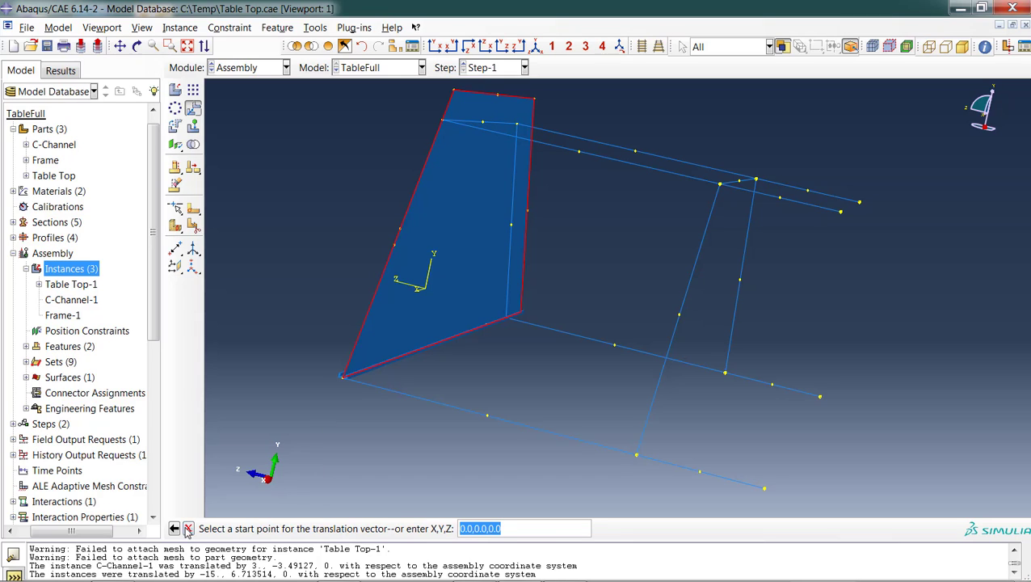
pyautogui.press('Return')
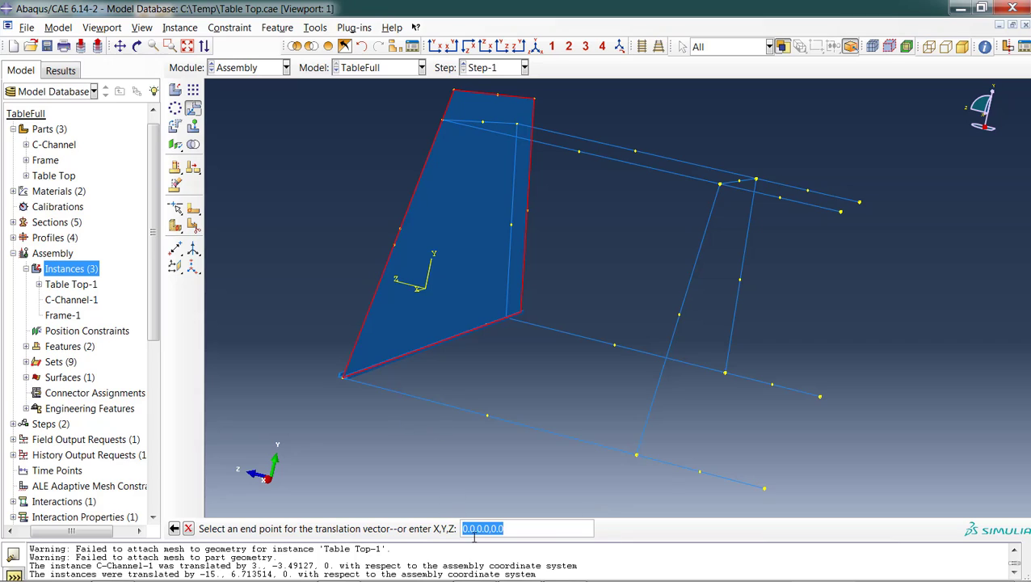
pyautogui.click(465, 530)
pyautogui.write('3')
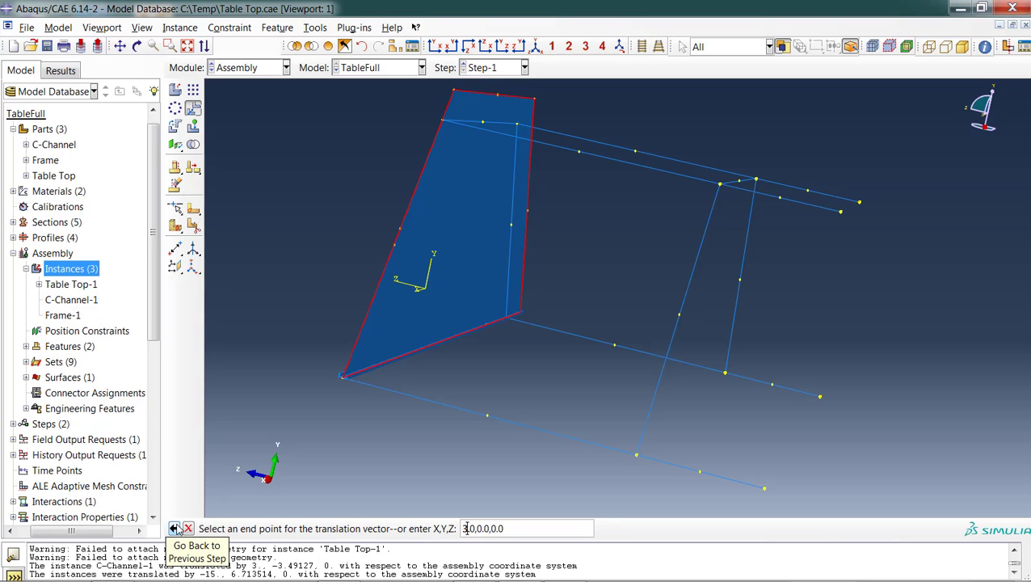
pyautogui.press('Return')
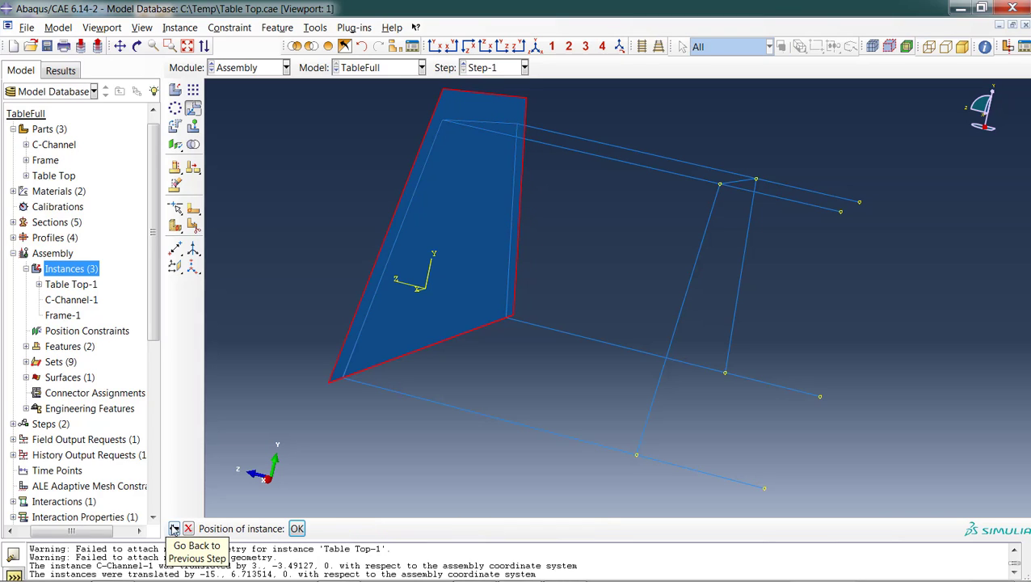
pyautogui.click(296, 529)
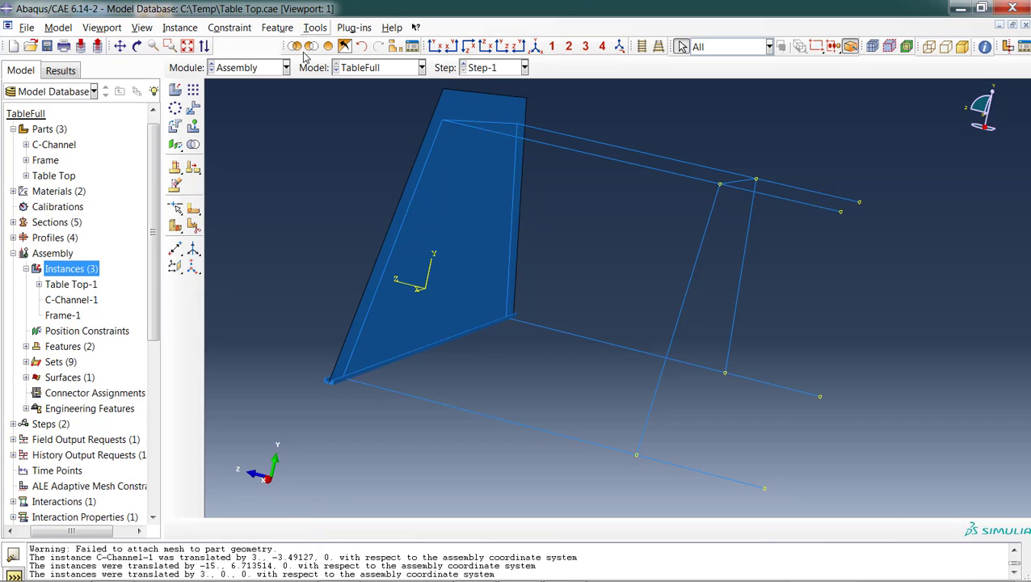
# Step: Orbit to check the table top sits above the frame, then switch to the Load module
pyautogui.click(137, 46)
pyautogui.moveTo(555, 302)
pyautogui.mouseDown()
pyautogui.moveTo(652, 326)
pyautogui.moveTo(612, 262)
pyautogui.moveTo(797, 245)
pyautogui.moveTo(624, 231)
pyautogui.moveTo(592, 184)
pyautogui.mouseUp()
pyautogui.click(235, 67)
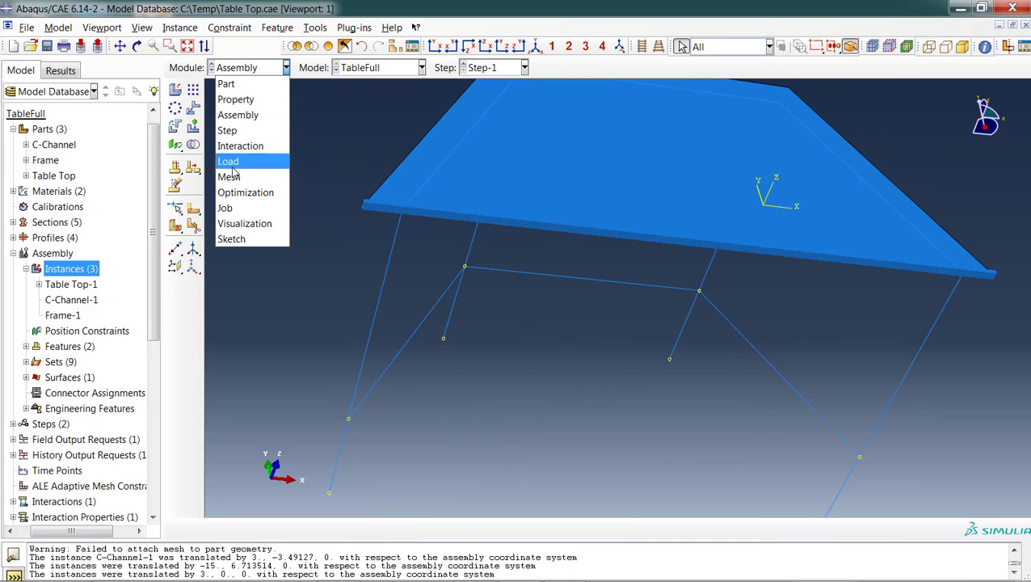
pyautogui.click(233, 163)
pyautogui.click(194, 115)
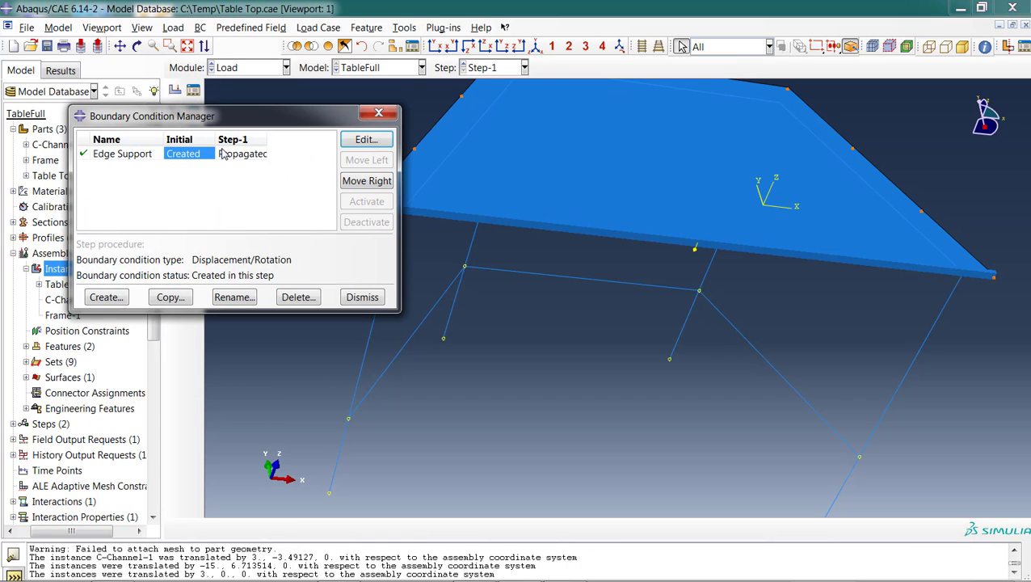
# Step: Edit Edge Support so its region becomes the frame's leg-end vertices, saved as Set-6
pyautogui.click(367, 139)
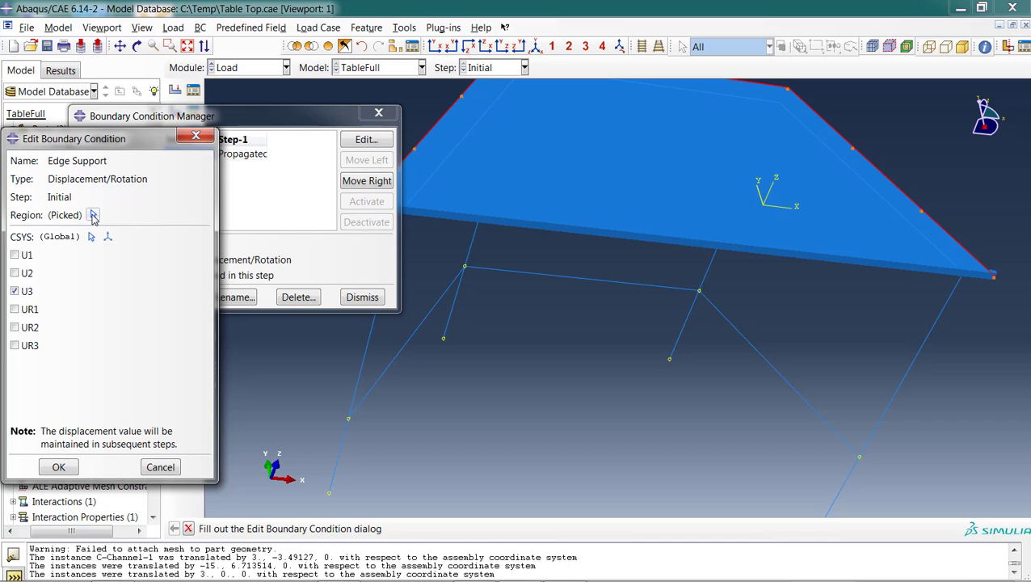
pyautogui.click(93, 215)
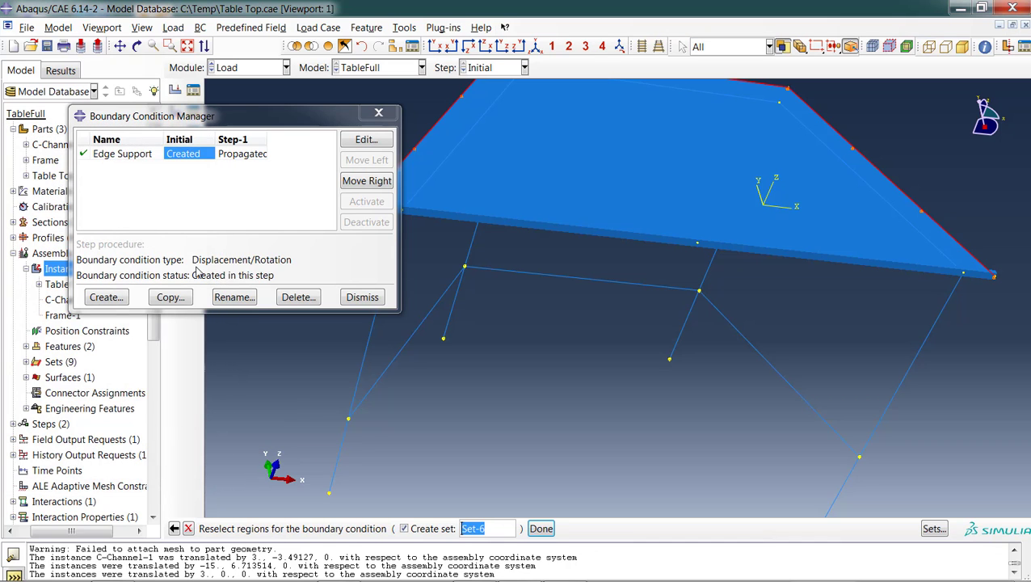
pyautogui.click(329, 496)
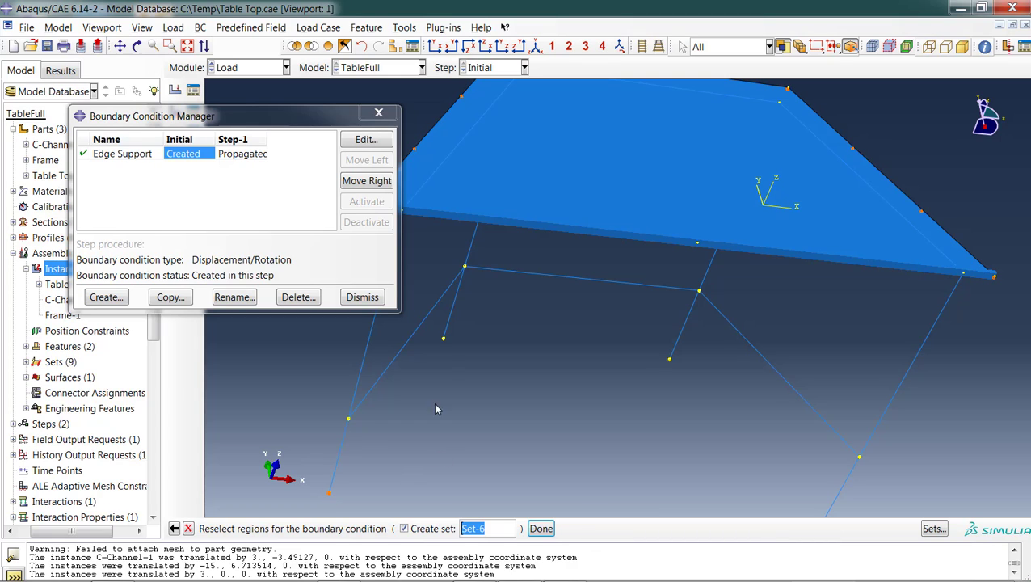
pyautogui.keyDown('shift'); pyautogui.click(443, 340); pyautogui.keyUp('shift')
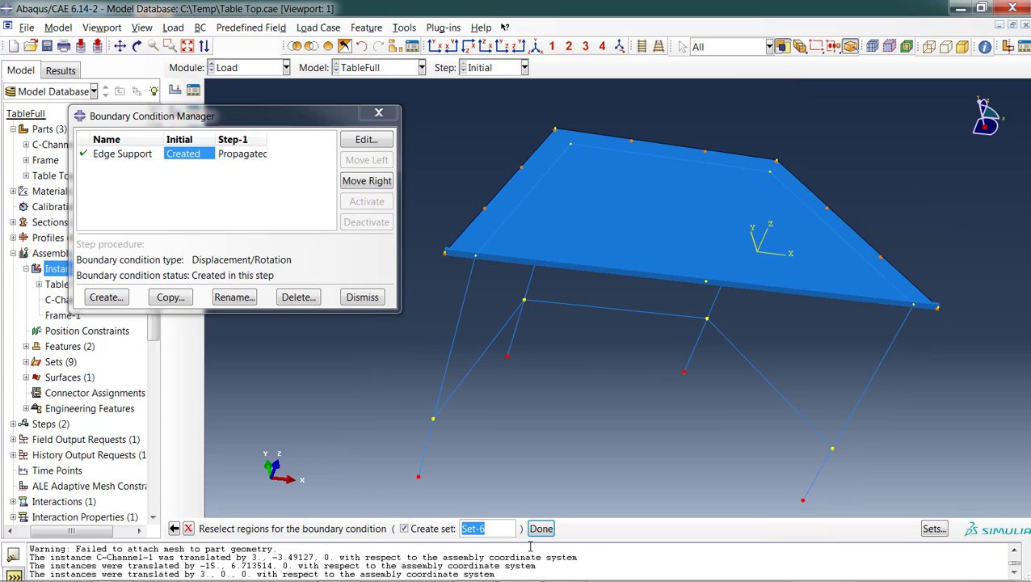
pyautogui.click(540, 529)
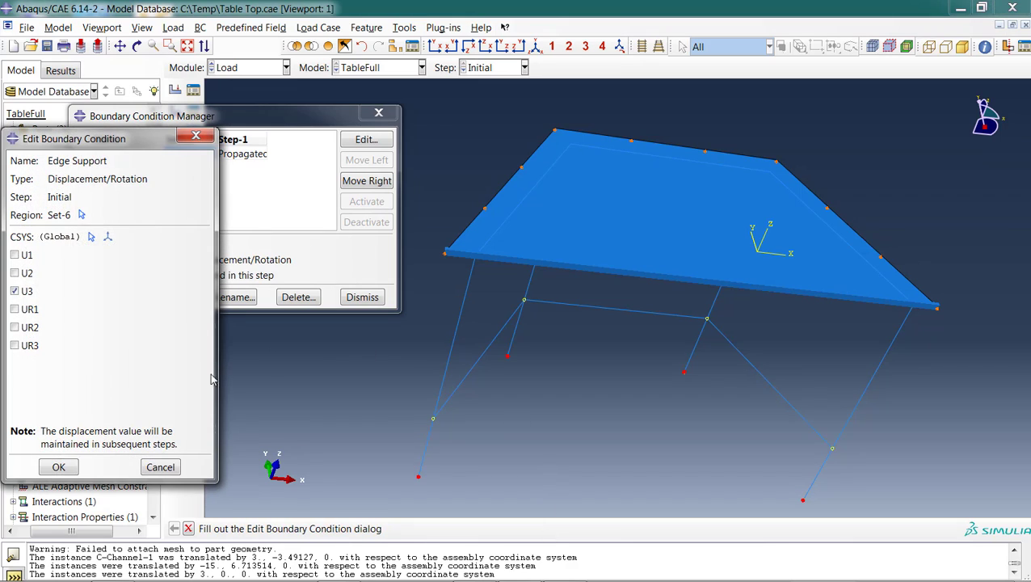
pyautogui.click(59, 469)
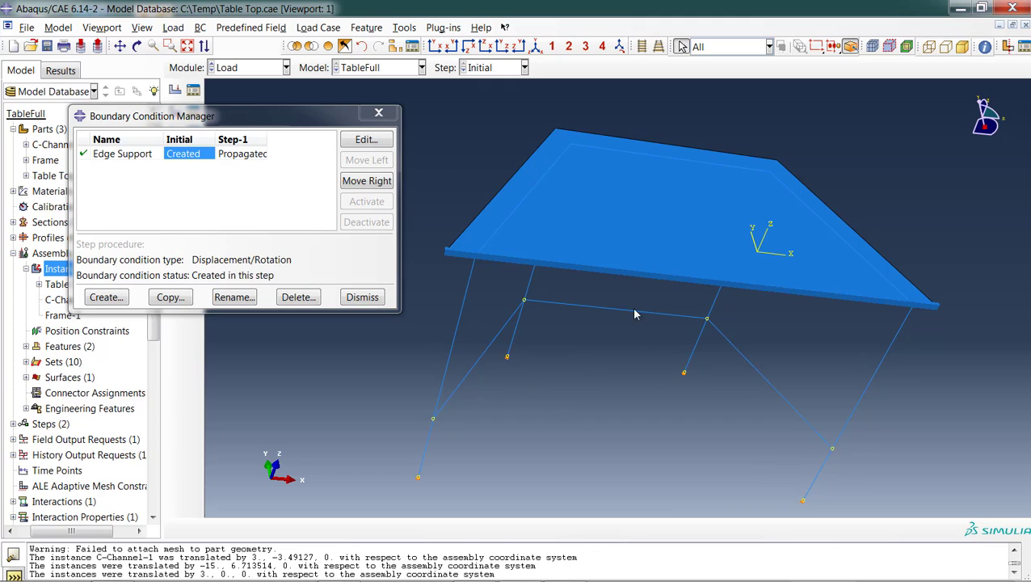
pyautogui.click(361, 296)
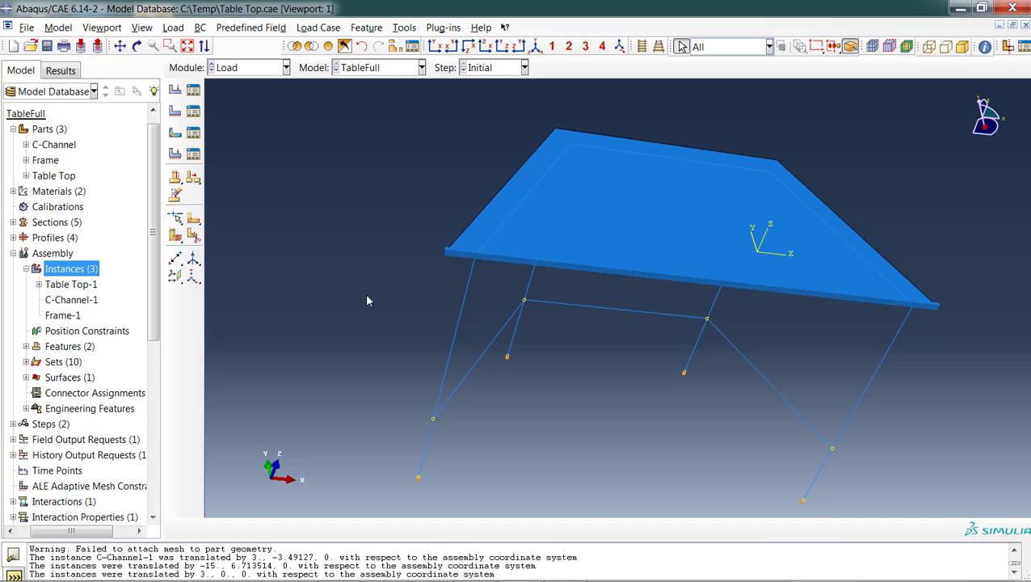
# Step: Switch to the Mesh module and seed all part instances
pyautogui.click(264, 67)
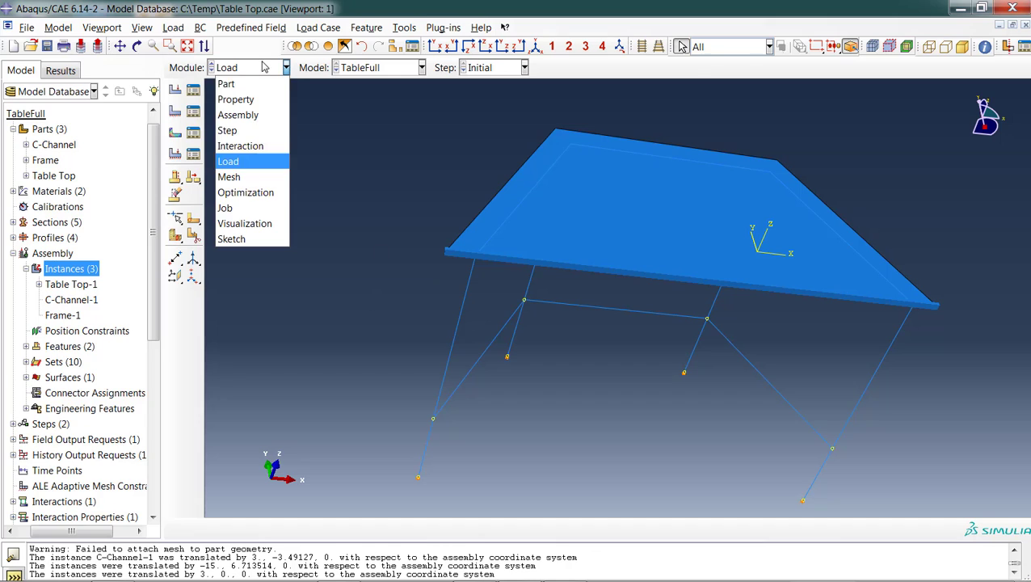
pyautogui.click(244, 176)
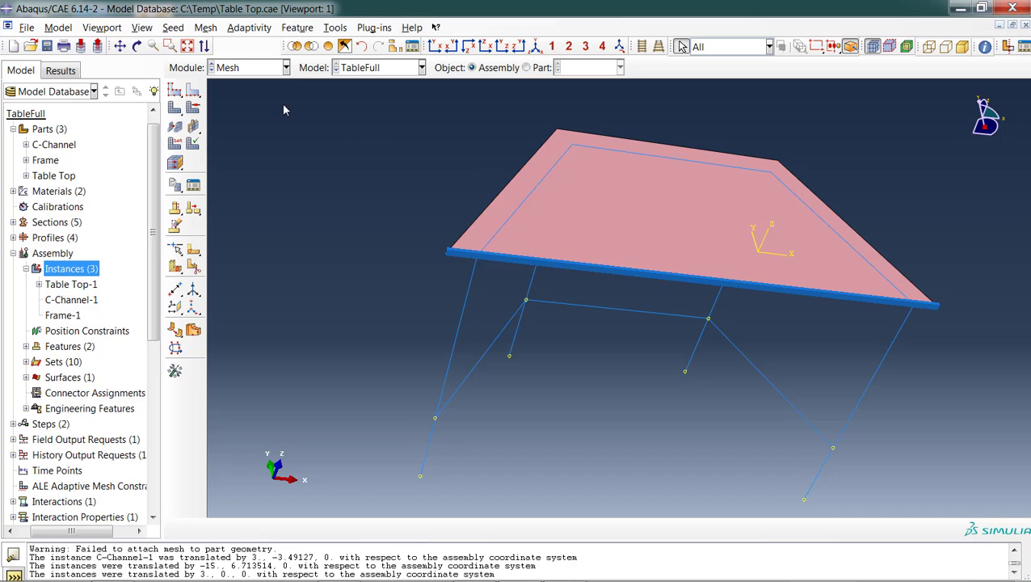
pyautogui.click(175, 91)
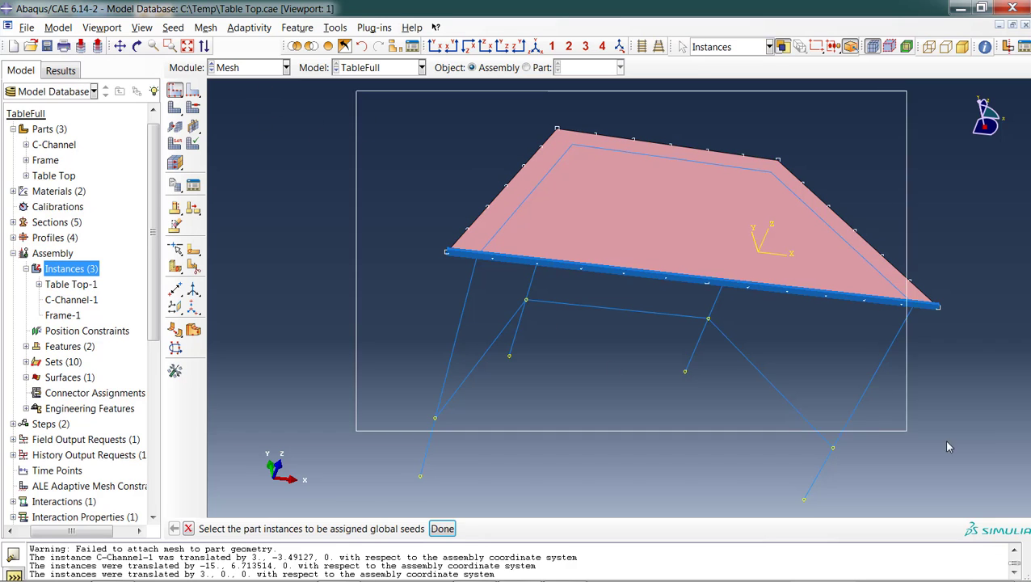
pyautogui.moveTo(437, 97); pyautogui.dragTo(1012, 464)
pyautogui.click(85, 301)
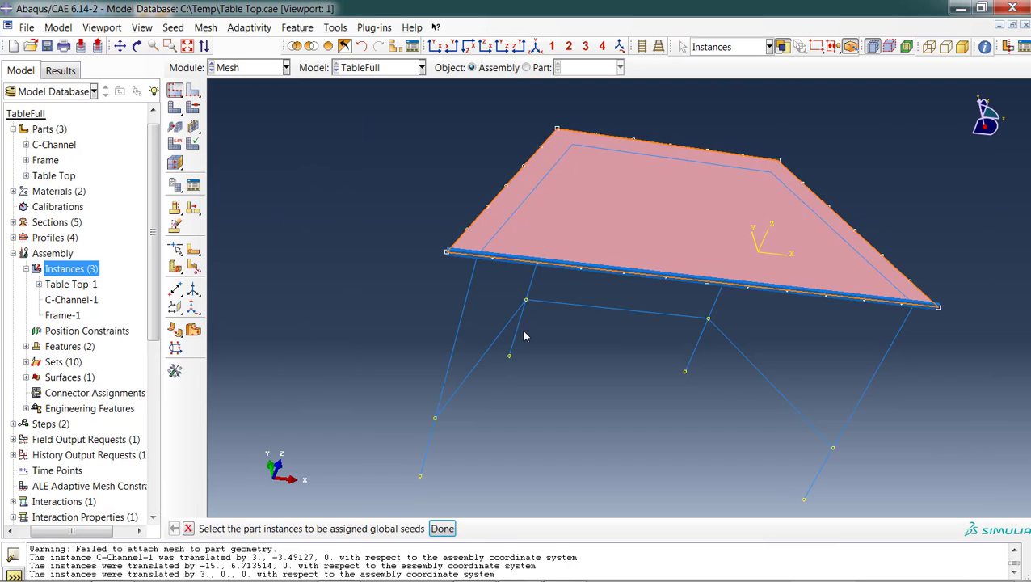
pyautogui.click(442, 529)
# Step: Mesh the table top (54 elements) and the C-Channel part (11 elements)
pyautogui.click(174, 110)
pyautogui.moveTo(503, 100); pyautogui.dragTo(637, 165)
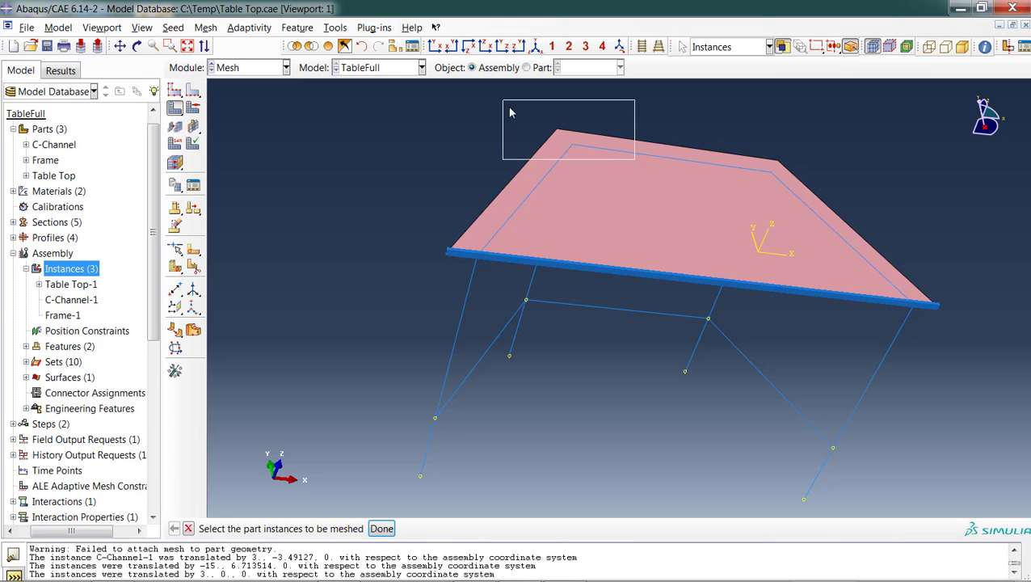
pyautogui.click(88, 302)
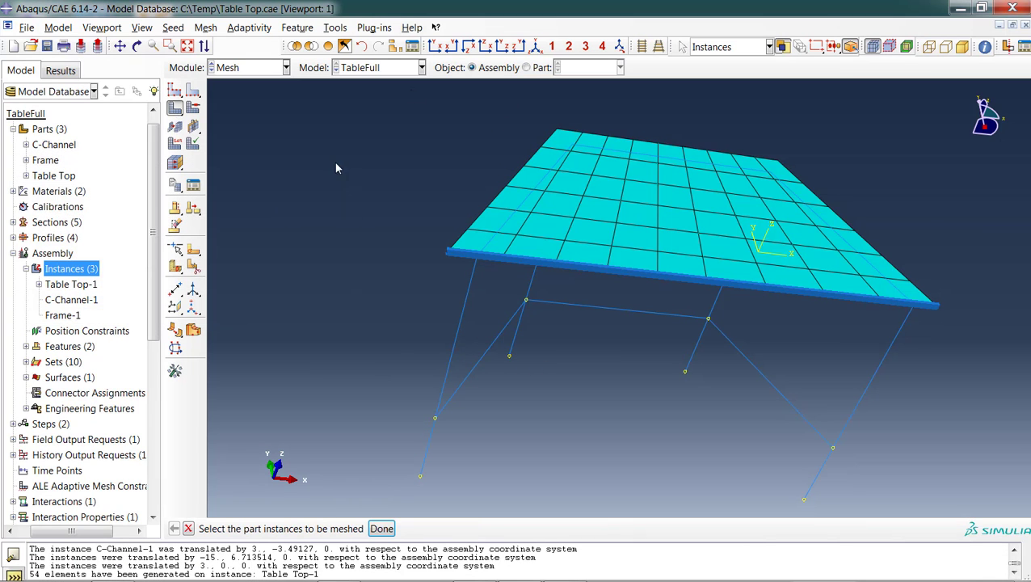
pyautogui.click(526, 68)
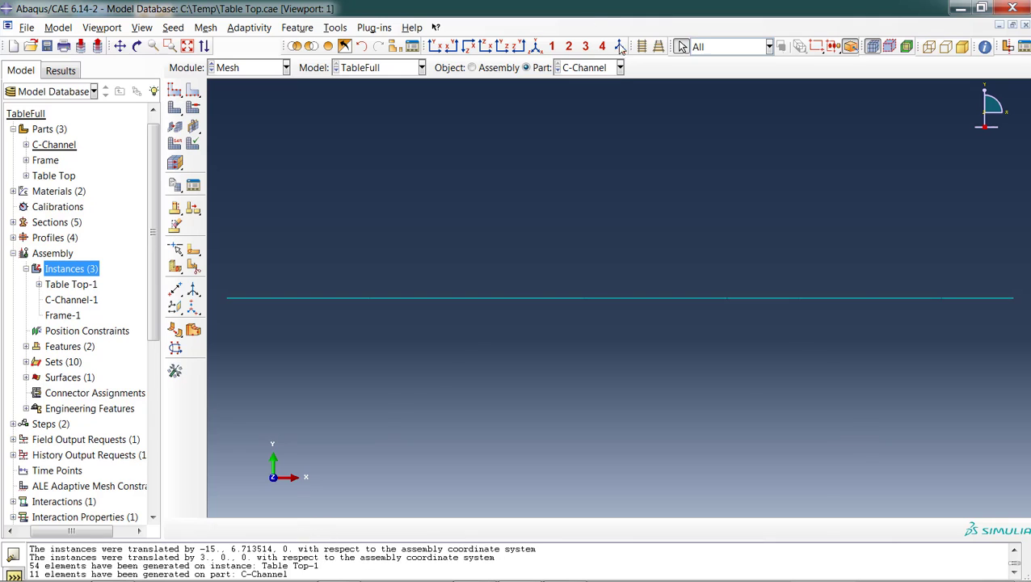
# Step: Seed the Frame part with global settings and mesh it into 116 elements
pyautogui.click(619, 67)
pyautogui.click(575, 92)
pyautogui.click(174, 91)
pyautogui.click(336, 527)
pyautogui.click(174, 110)
pyautogui.click(310, 529)
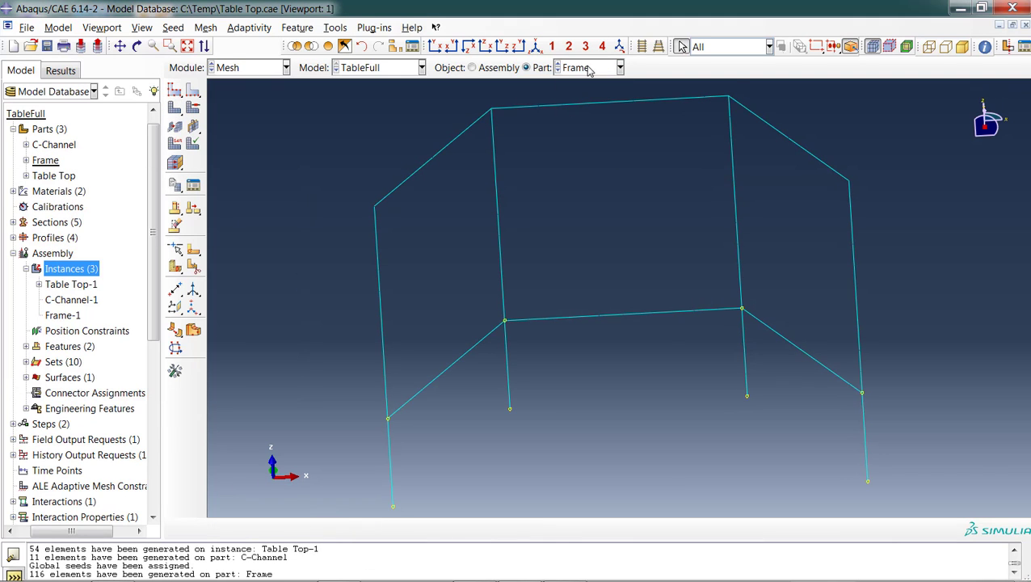
pyautogui.click(247, 69)
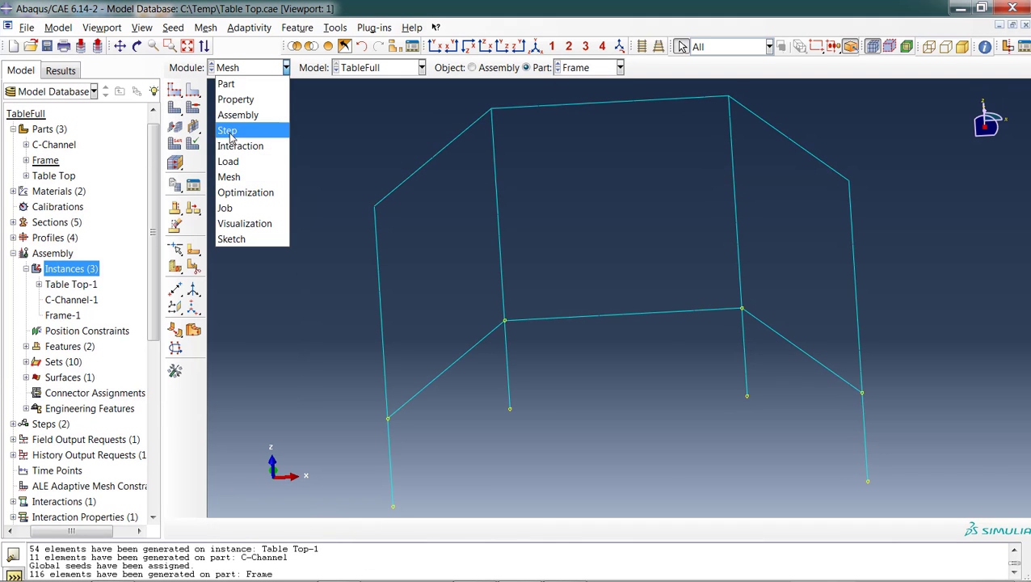
# Step: In the Job module, create a job named TableFull with default settings
pyautogui.click(225, 208)
pyautogui.click(174, 91)
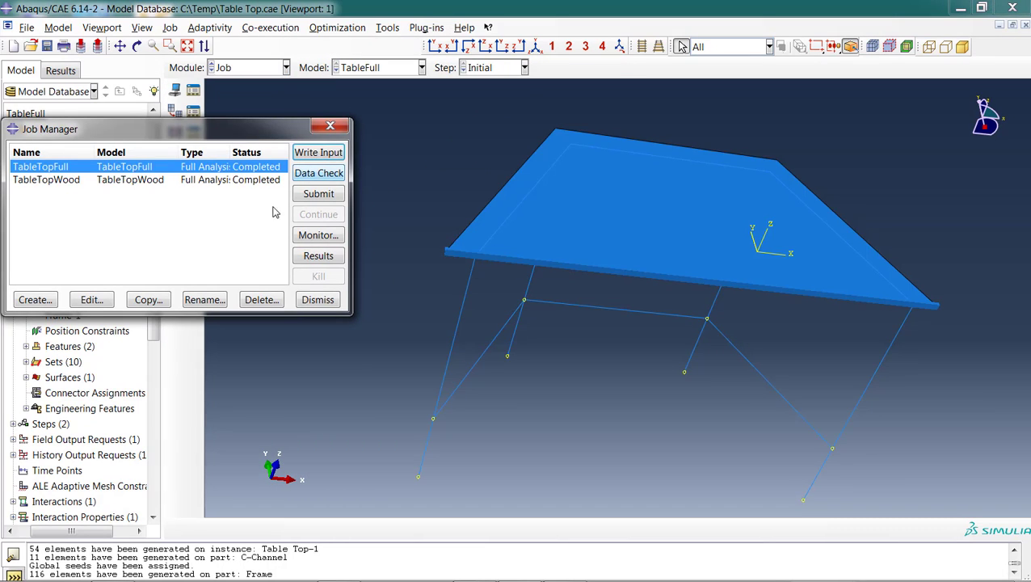
pyautogui.click(45, 302)
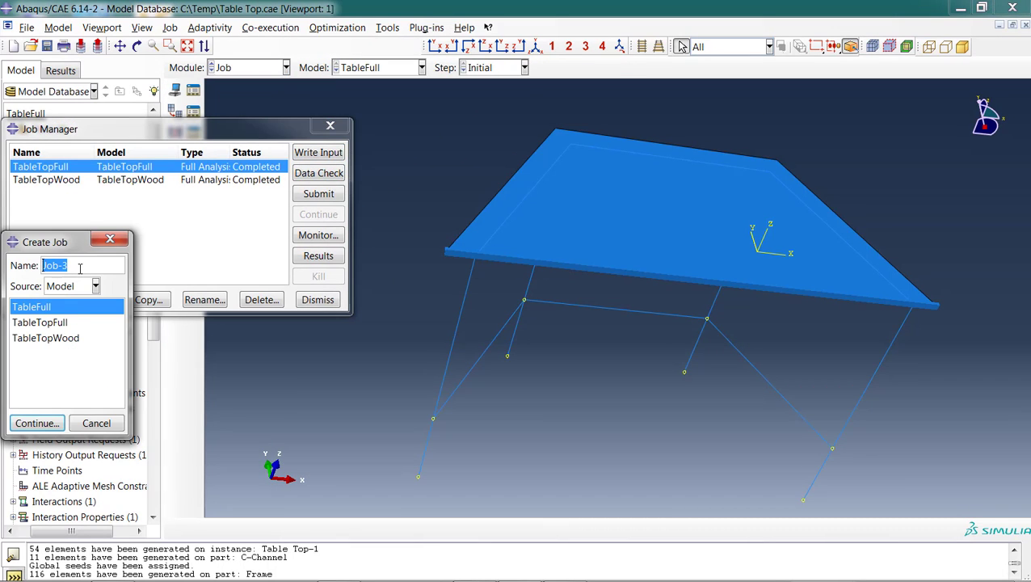
pyautogui.write('TableFull')
pyautogui.press('Return')
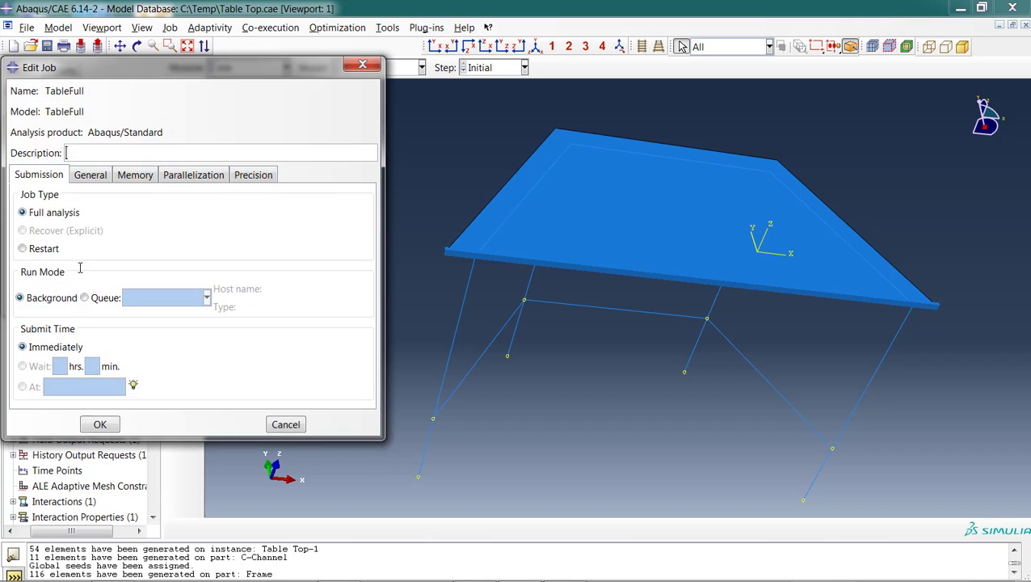
pyautogui.click(113, 422)
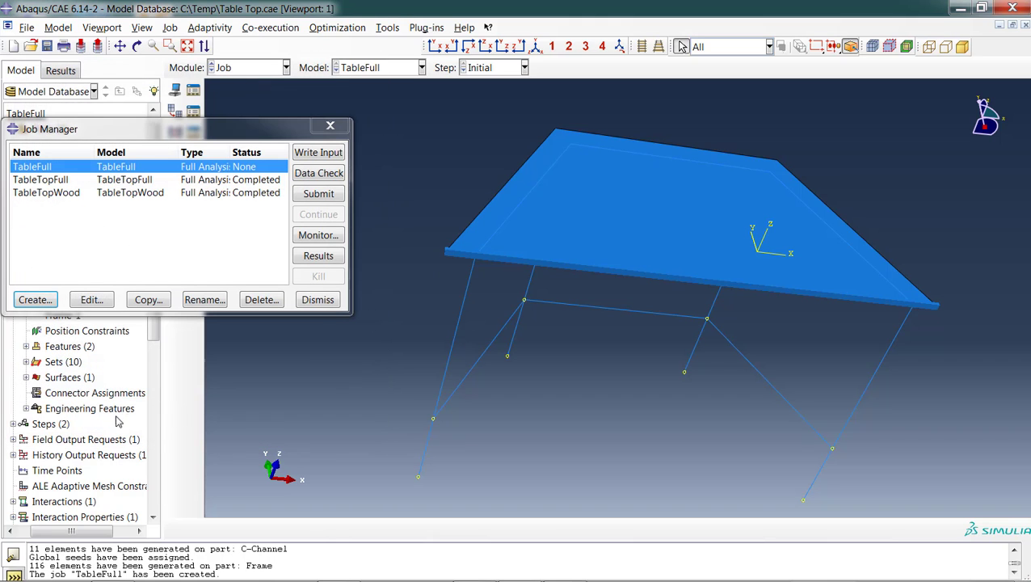
# Step: Submit TableFull, then dismiss the missing beam orientation error and the Job Manager
pyautogui.click(319, 193)
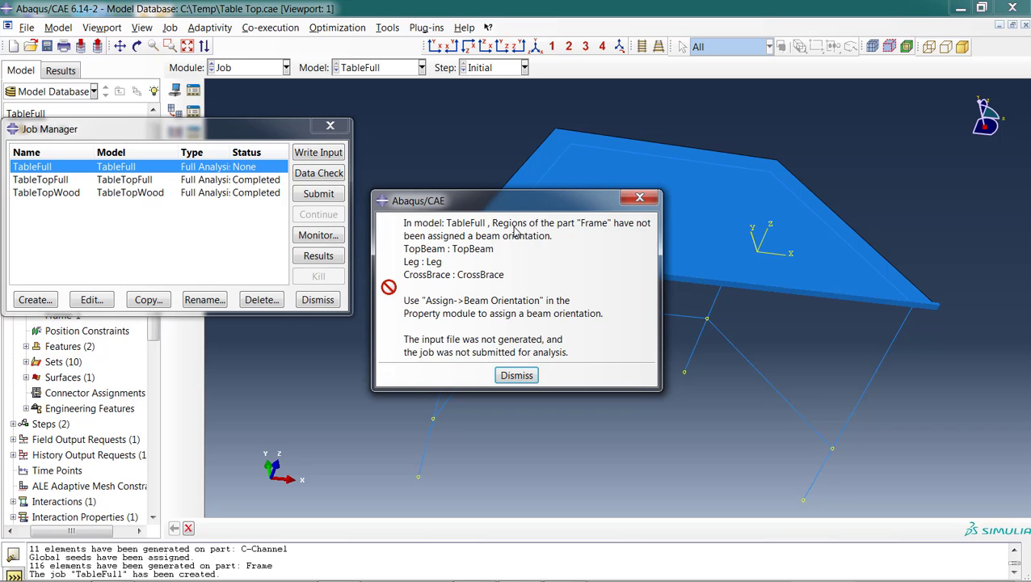
pyautogui.click(516, 376)
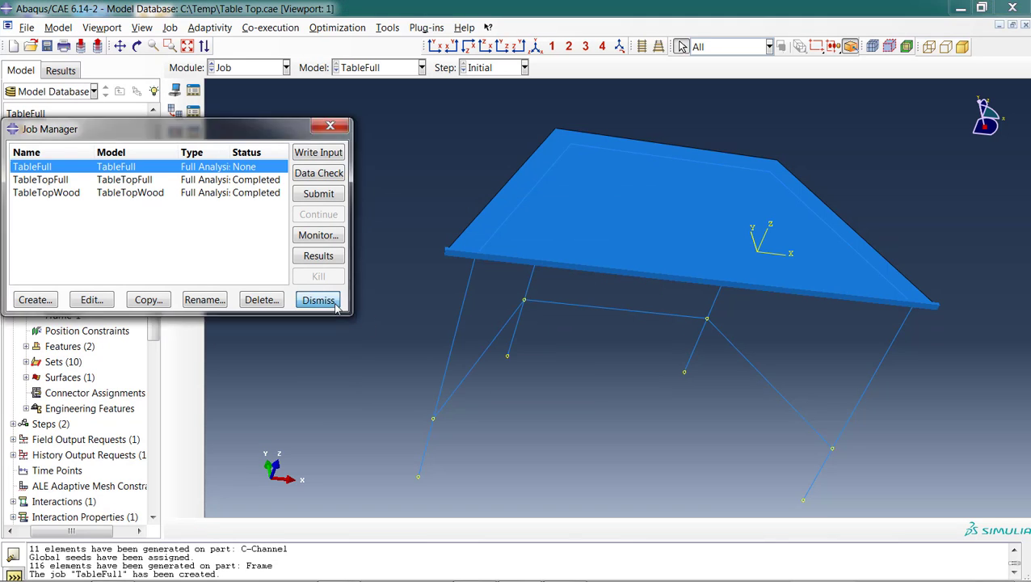
pyautogui.click(317, 299)
# Step: In the Property module, select the whole frame for beam orientation assignment
pyautogui.click(248, 67)
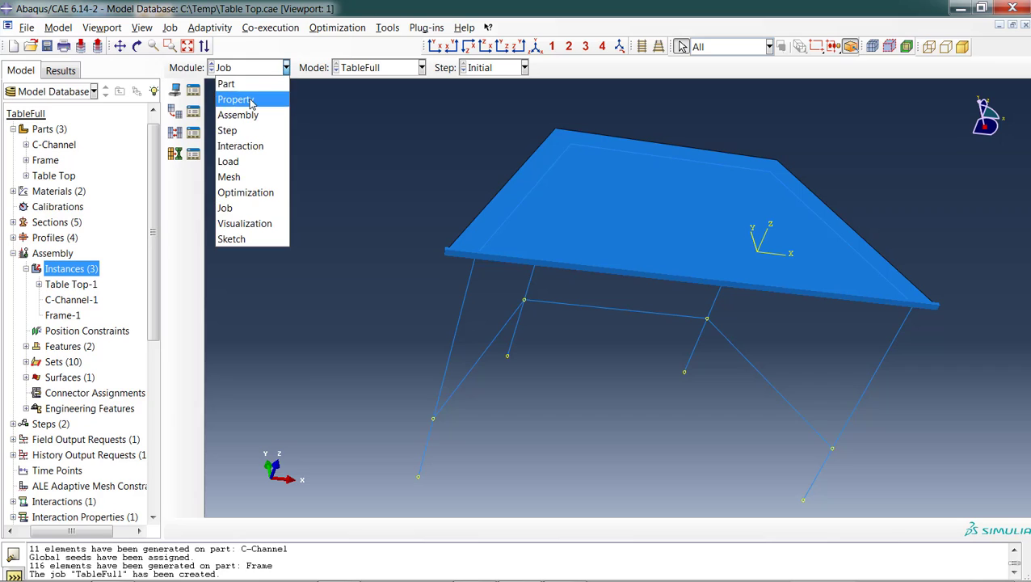
pyautogui.click(250, 98)
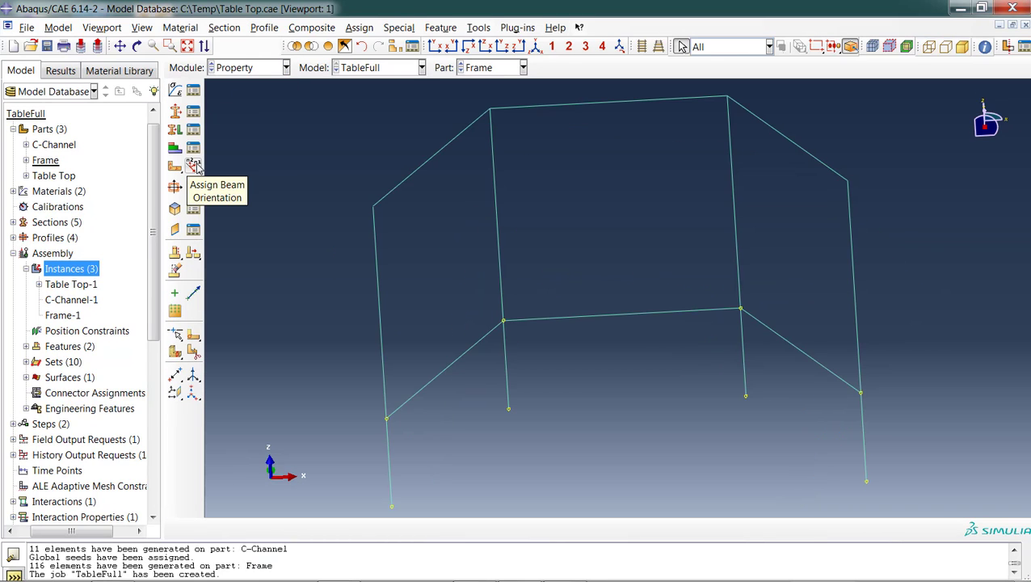
pyautogui.click(194, 164)
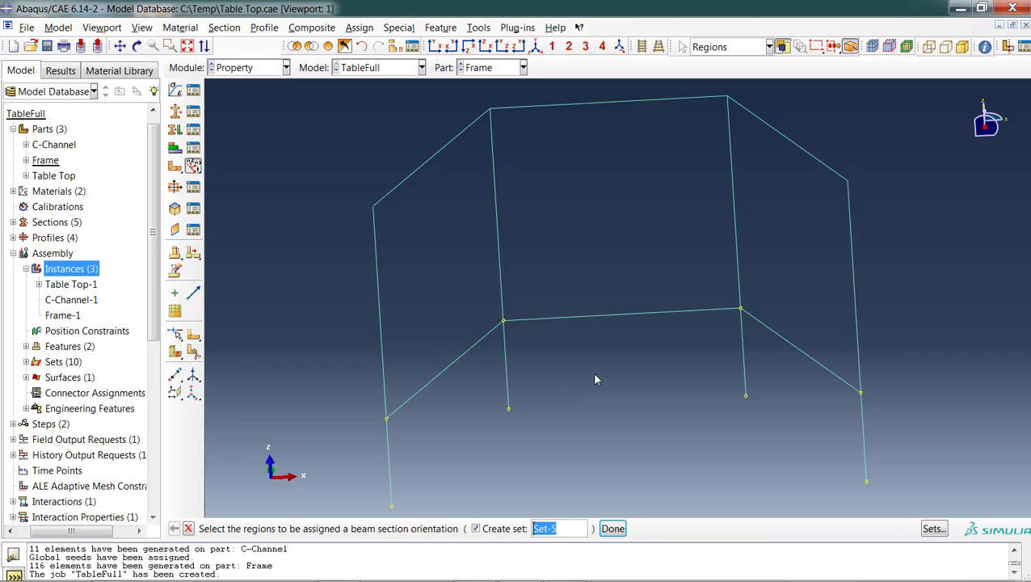
pyautogui.moveTo(274, 110)
pyautogui.mouseDown()
pyautogui.moveTo(988, 486)
pyautogui.moveTo(987, 477)
pyautogui.mouseUp()
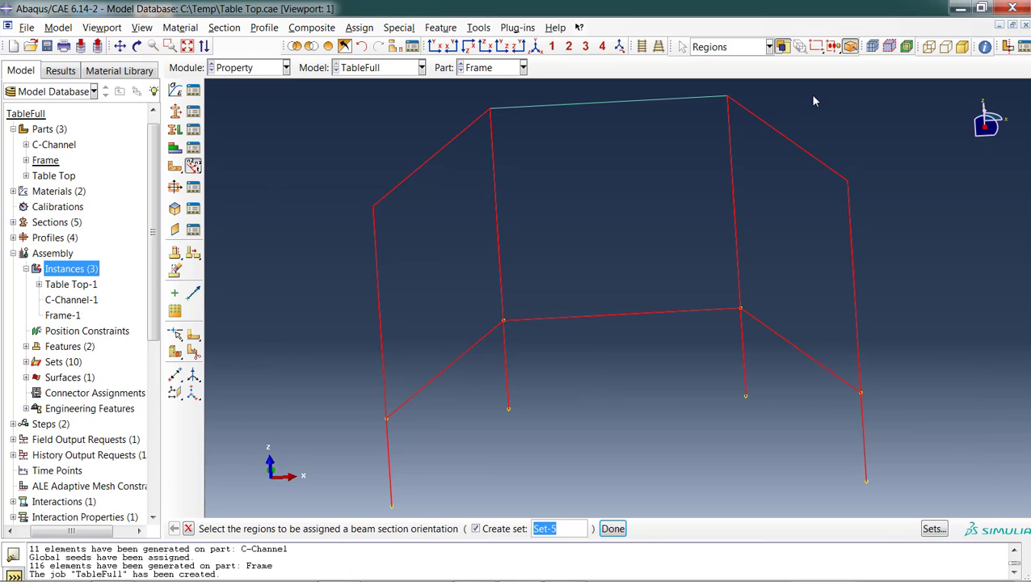
pyautogui.moveTo(314, 93); pyautogui.dragTo(1001, 509)
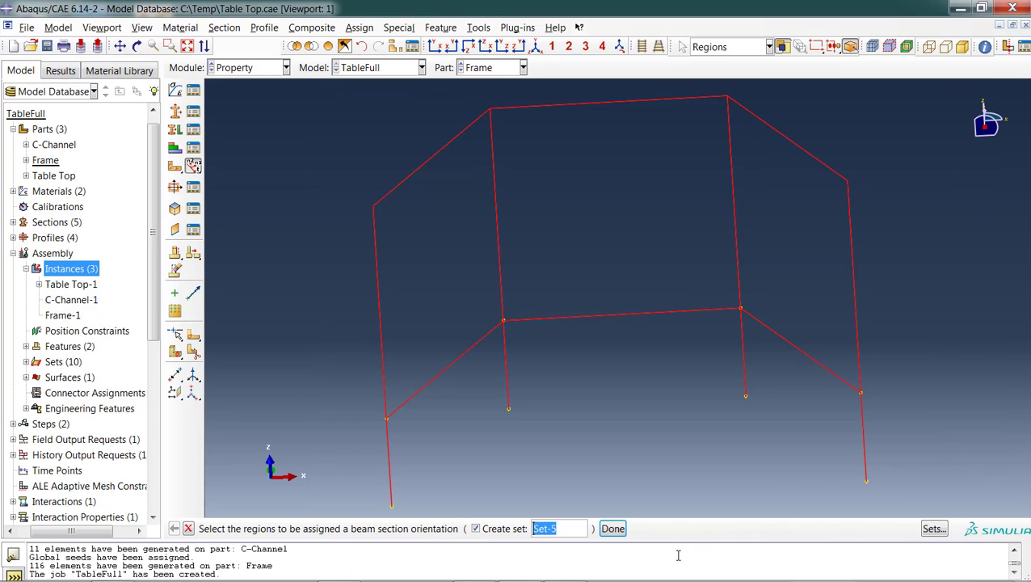
pyautogui.click(612, 528)
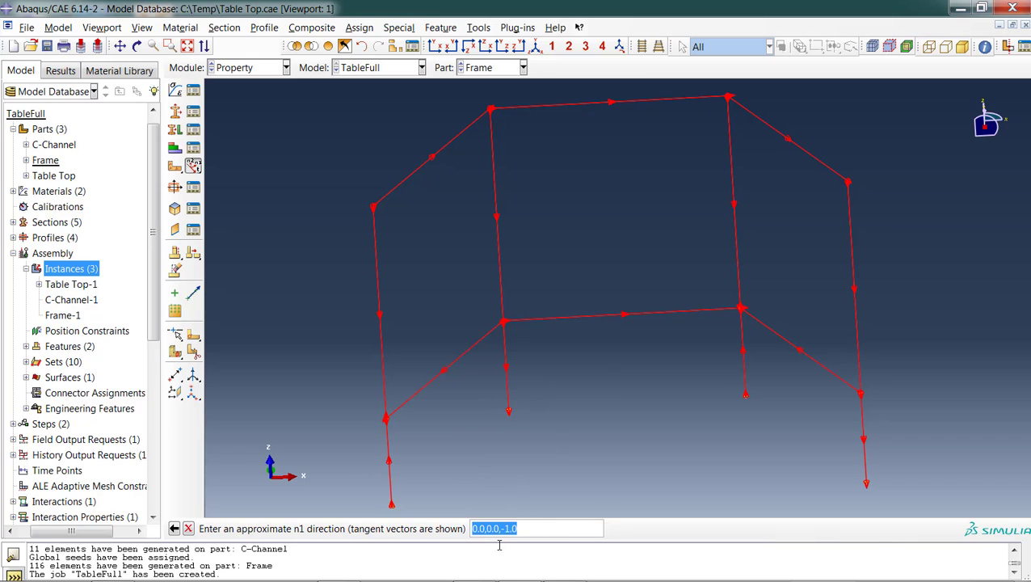
# Step: Set the beam n1 direction to 0,0,1, check the triads, and confirm the assignment
pyautogui.click(511, 529)
pyautogui.press('BackSpace')
pyautogui.press('Return')
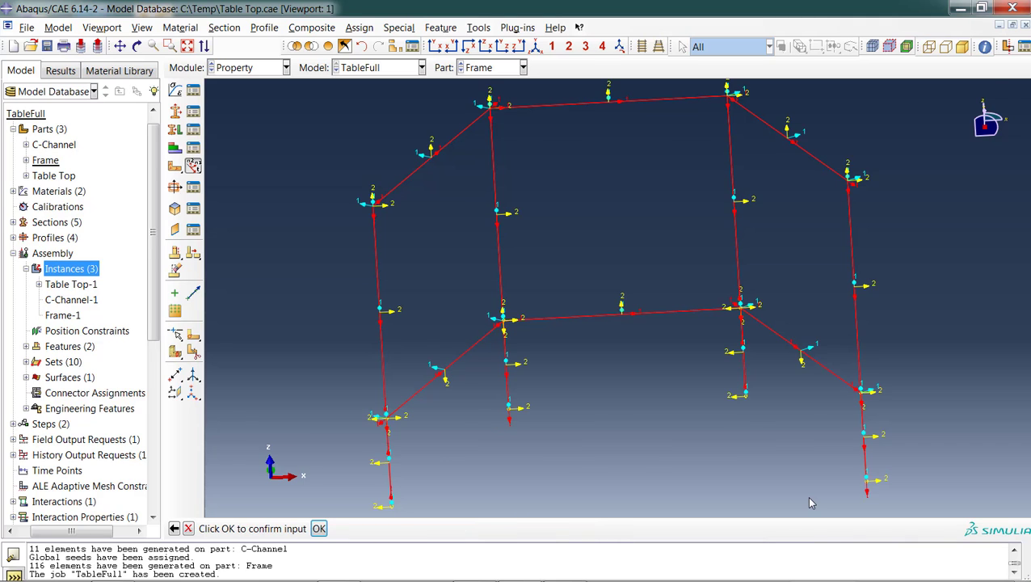
pyautogui.moveTo(806, 495)
pyautogui.keyDown('ctrl'); pyautogui.keyDown('alt'); pyautogui.mouseDown()
pyautogui.moveTo(583, 440)
pyautogui.moveTo(619, 382)
pyautogui.moveTo(783, 379)
pyautogui.mouseUp(); pyautogui.keyUp('alt'); pyautogui.keyUp('ctrl')
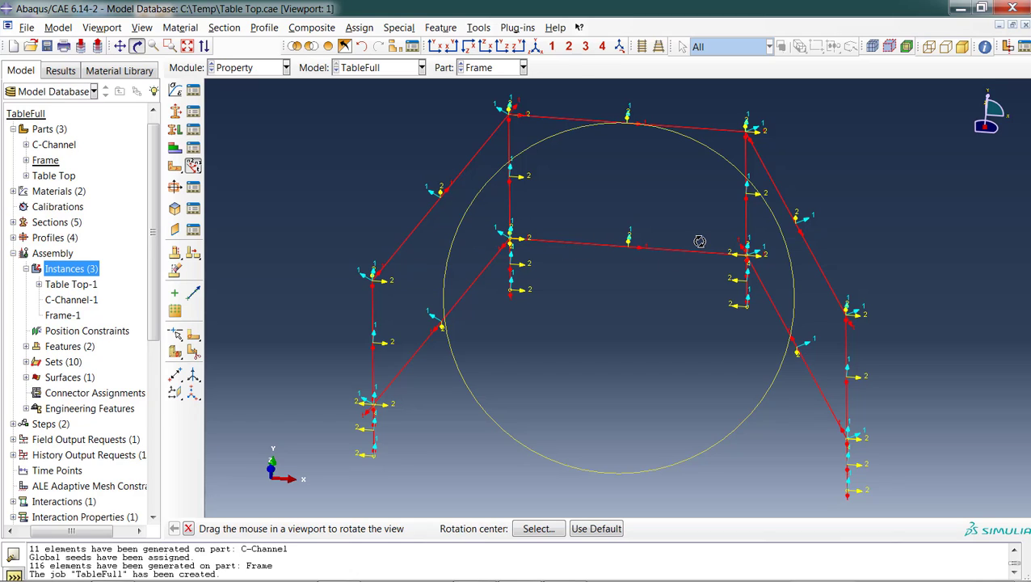
pyautogui.moveTo(531, 267)
pyautogui.mouseDown()
pyautogui.moveTo(575, 344)
pyautogui.moveTo(545, 389)
pyautogui.moveTo(450, 341)
pyautogui.moveTo(491, 369)
pyautogui.moveTo(552, 361)
pyautogui.moveTo(563, 302)
pyautogui.mouseUp()
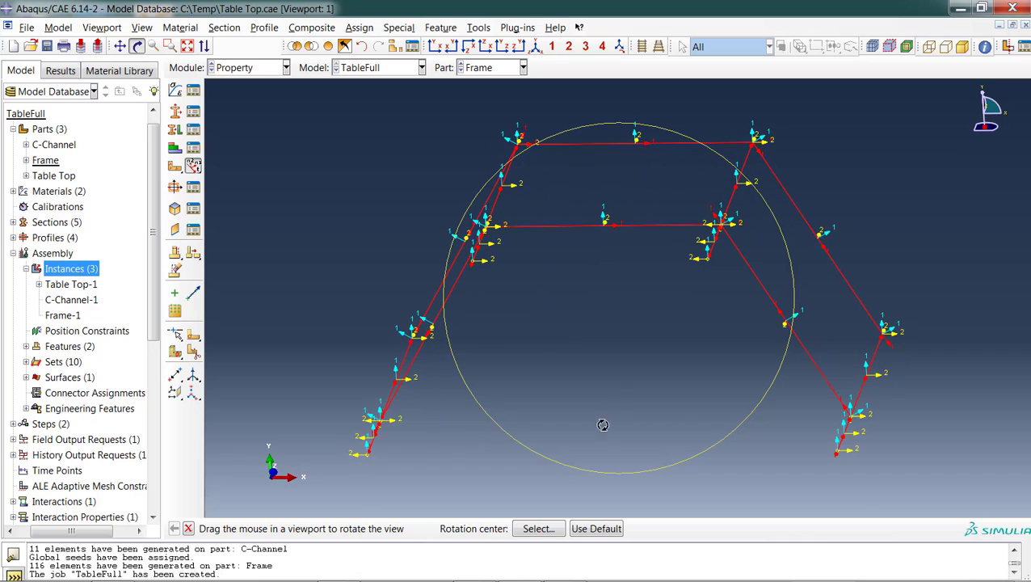
pyautogui.press('Escape')
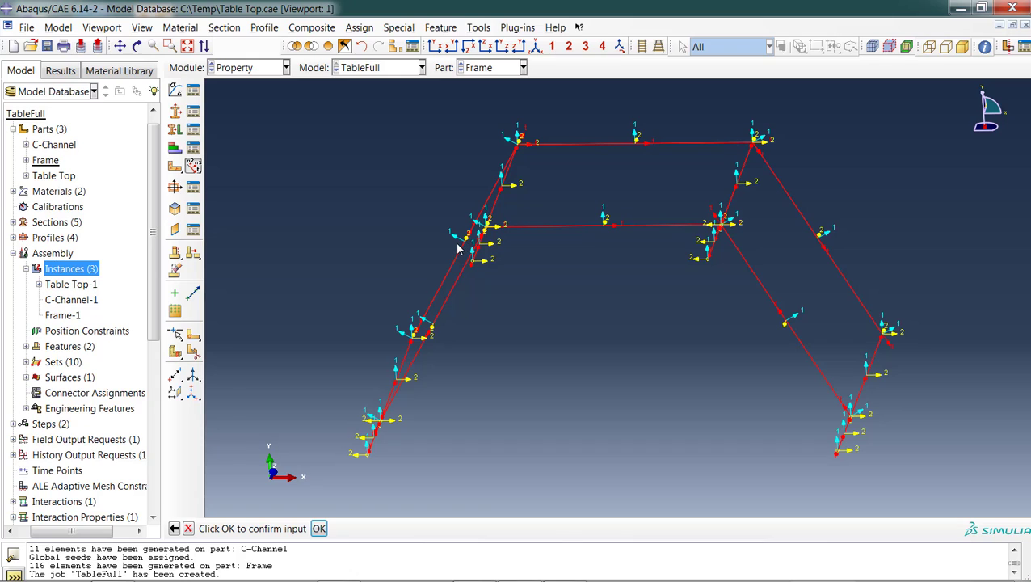
pyautogui.click(318, 528)
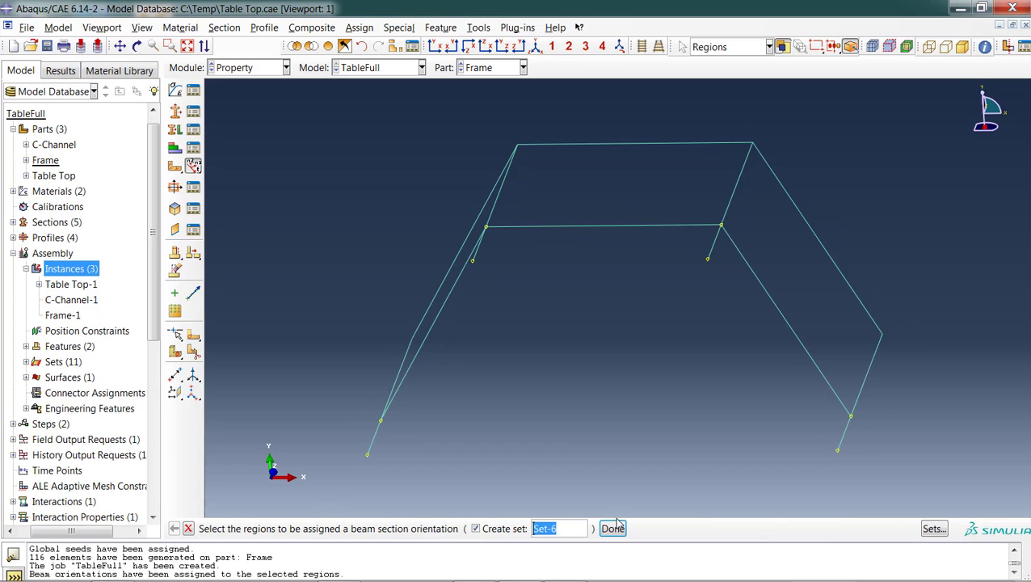
# Step: Resubmit the TableFull job and open its monitor to view the run and warnings
pyautogui.click(233, 68)
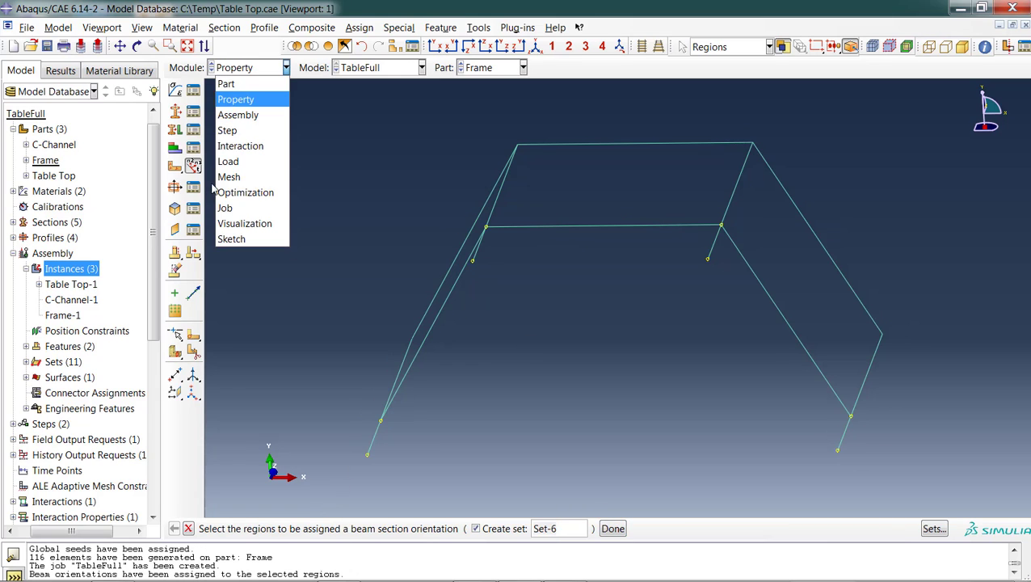
pyautogui.click(231, 209)
pyautogui.click(193, 91)
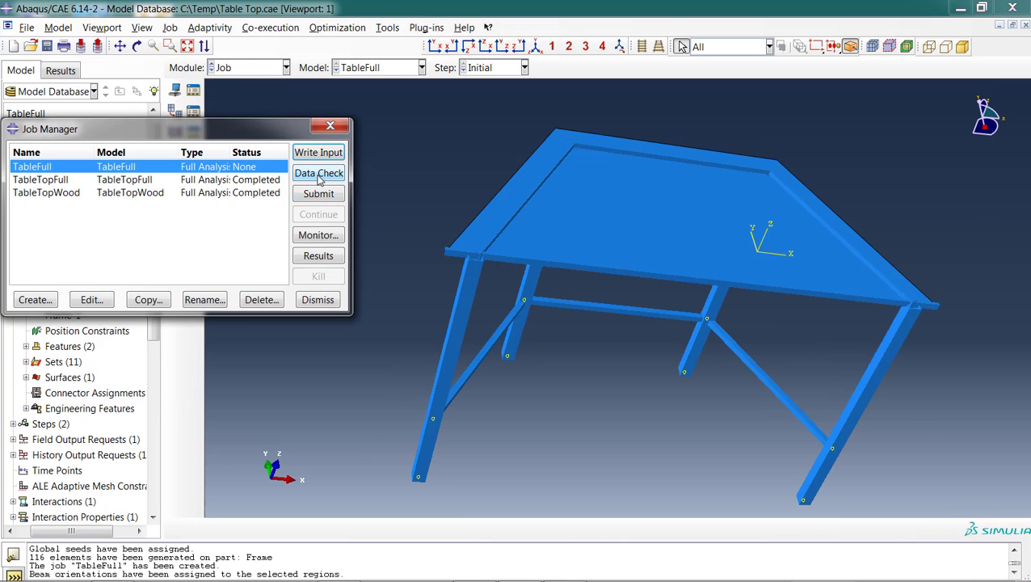
pyautogui.click(318, 193)
pyautogui.click(314, 235)
pyautogui.moveTo(81, 178); pyautogui.dragTo(481, 49)
pyautogui.click(507, 204)
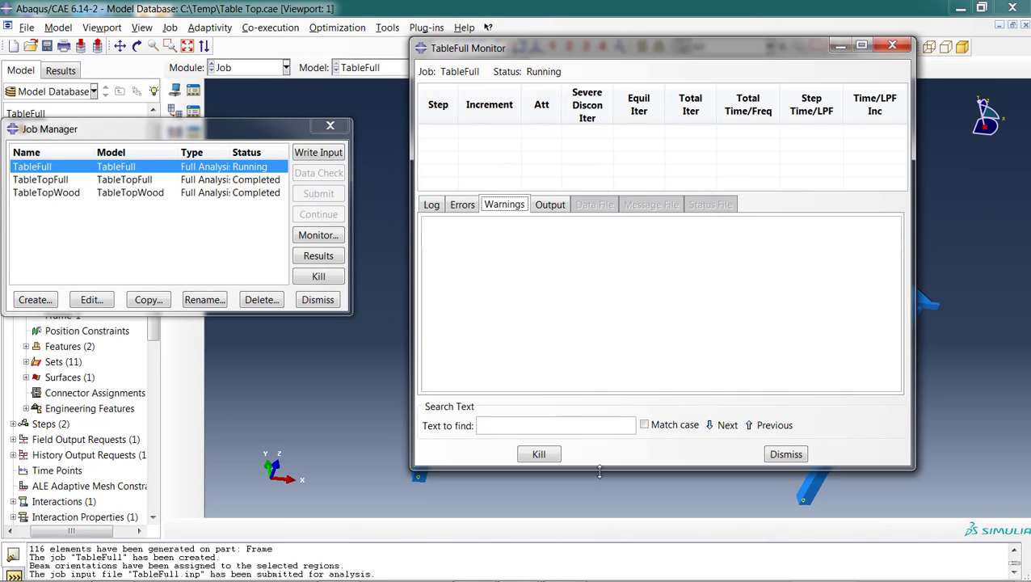